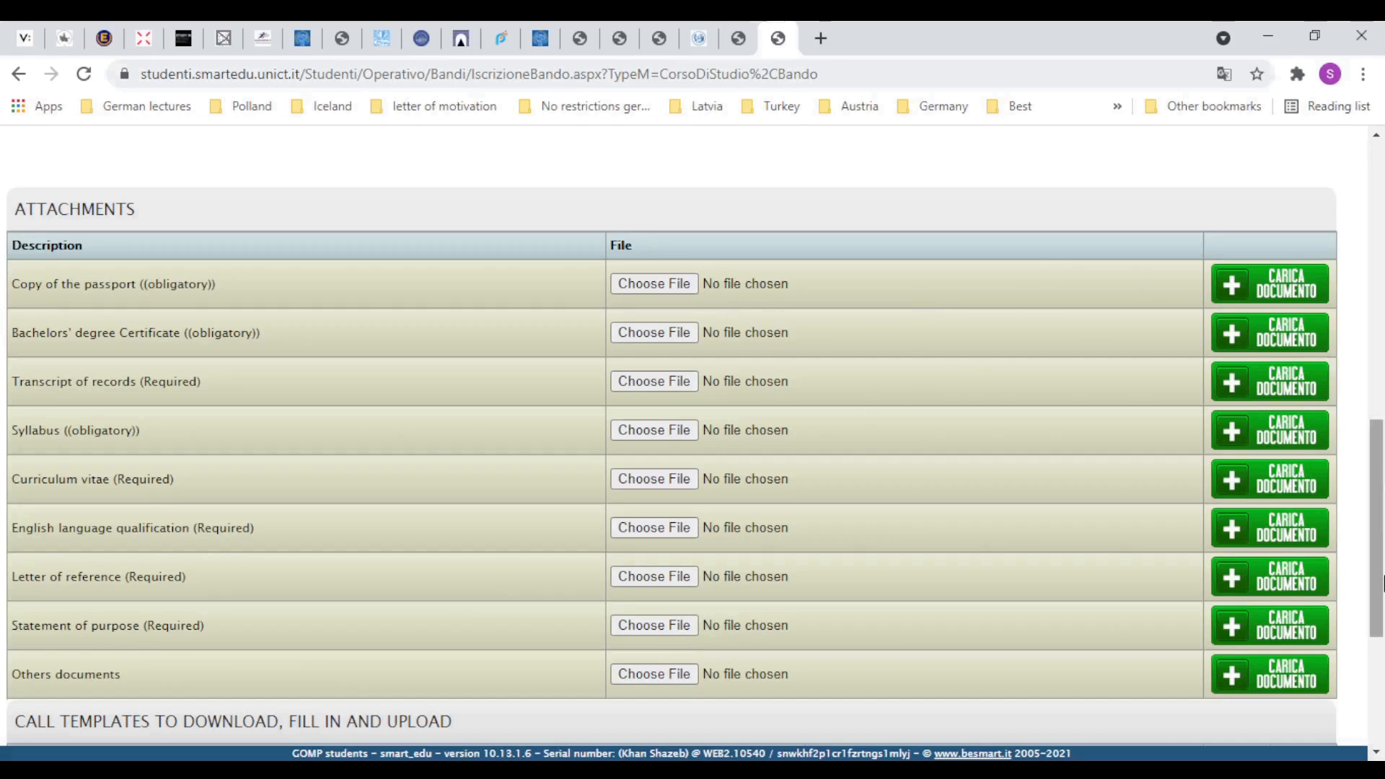
scroll(1376, 519, "up", 1)
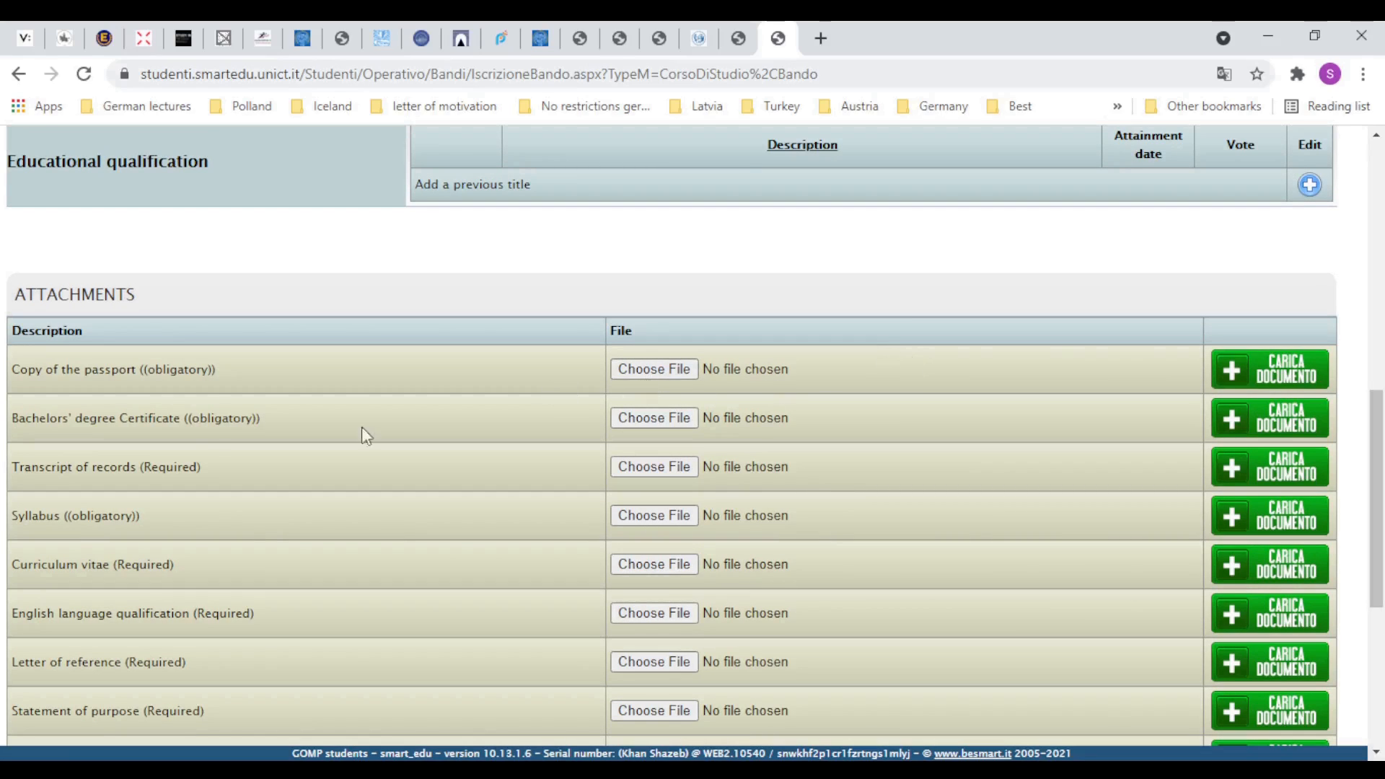
left_click(636, 371)
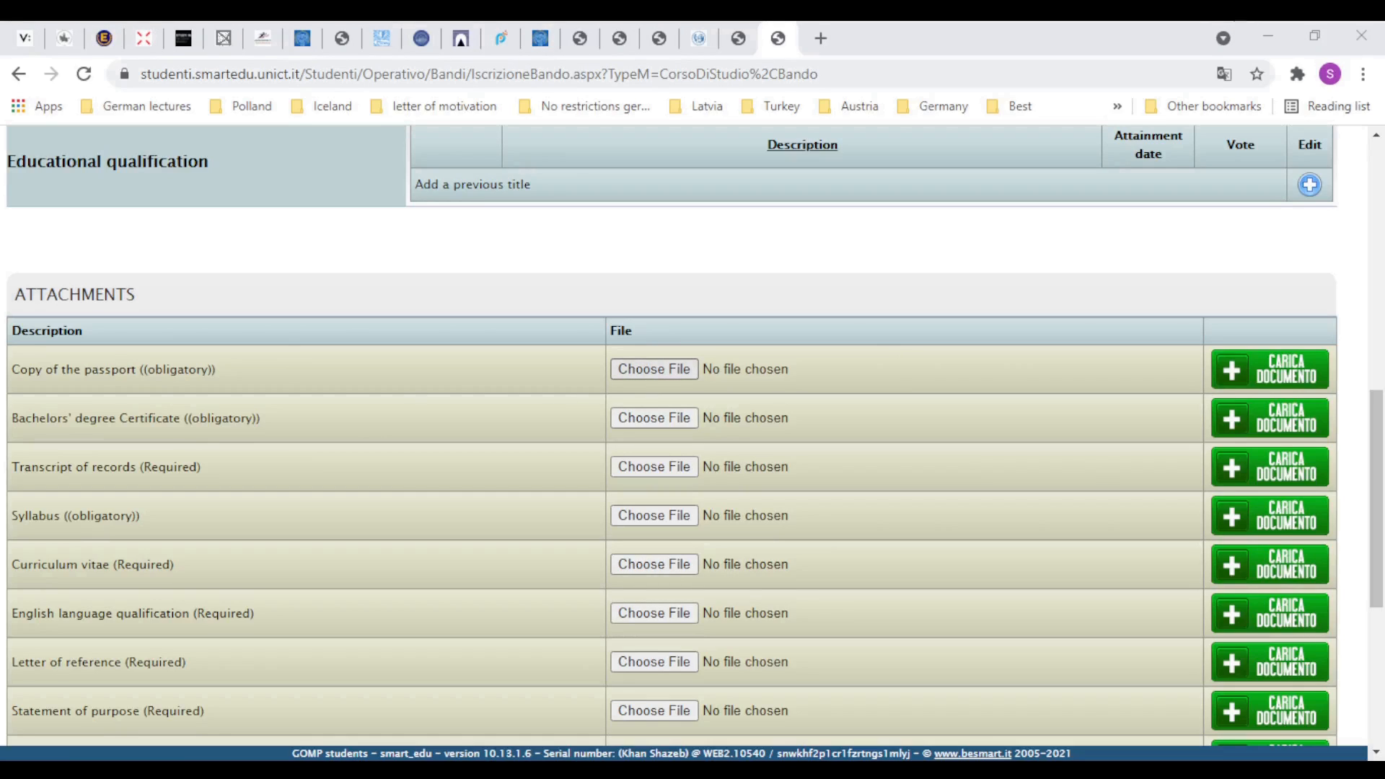
left_click(1132, 711)
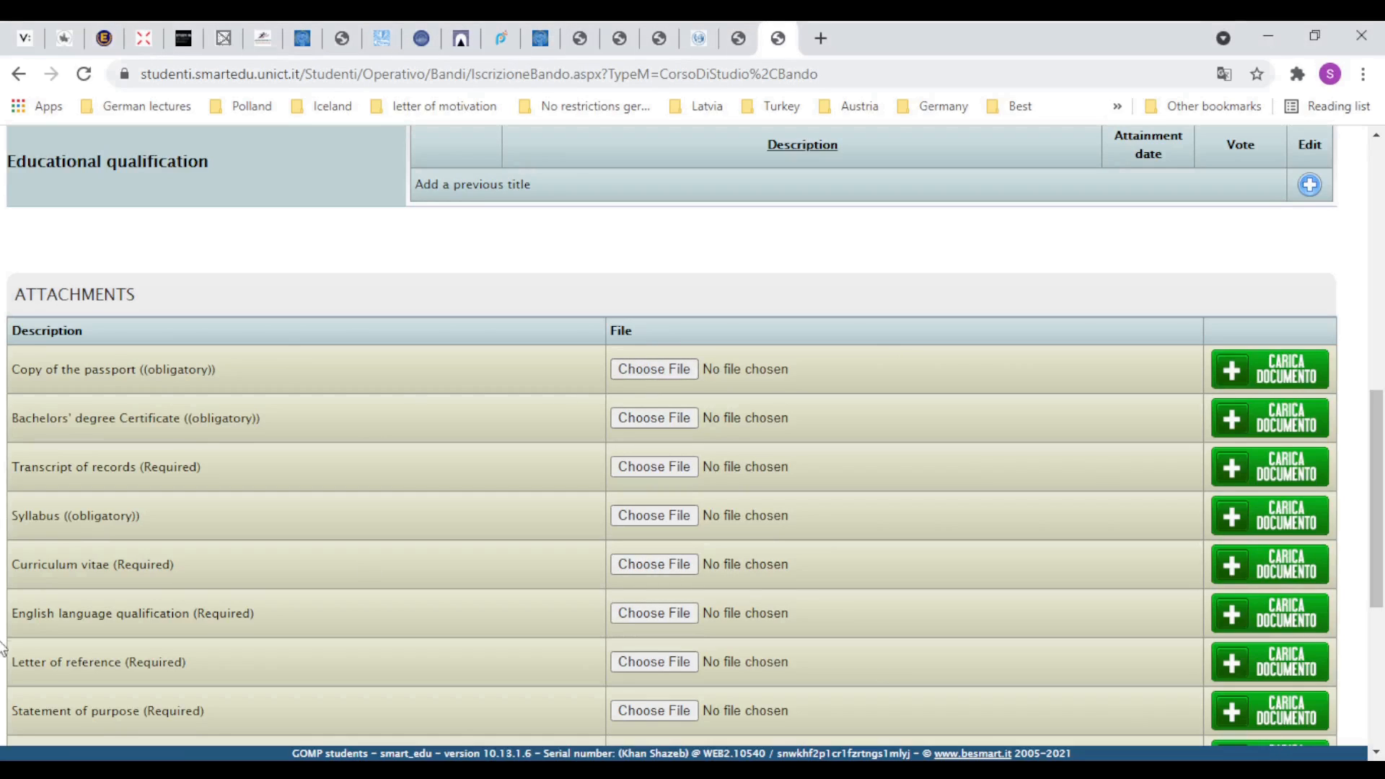
scroll(101, 567, "down", 5)
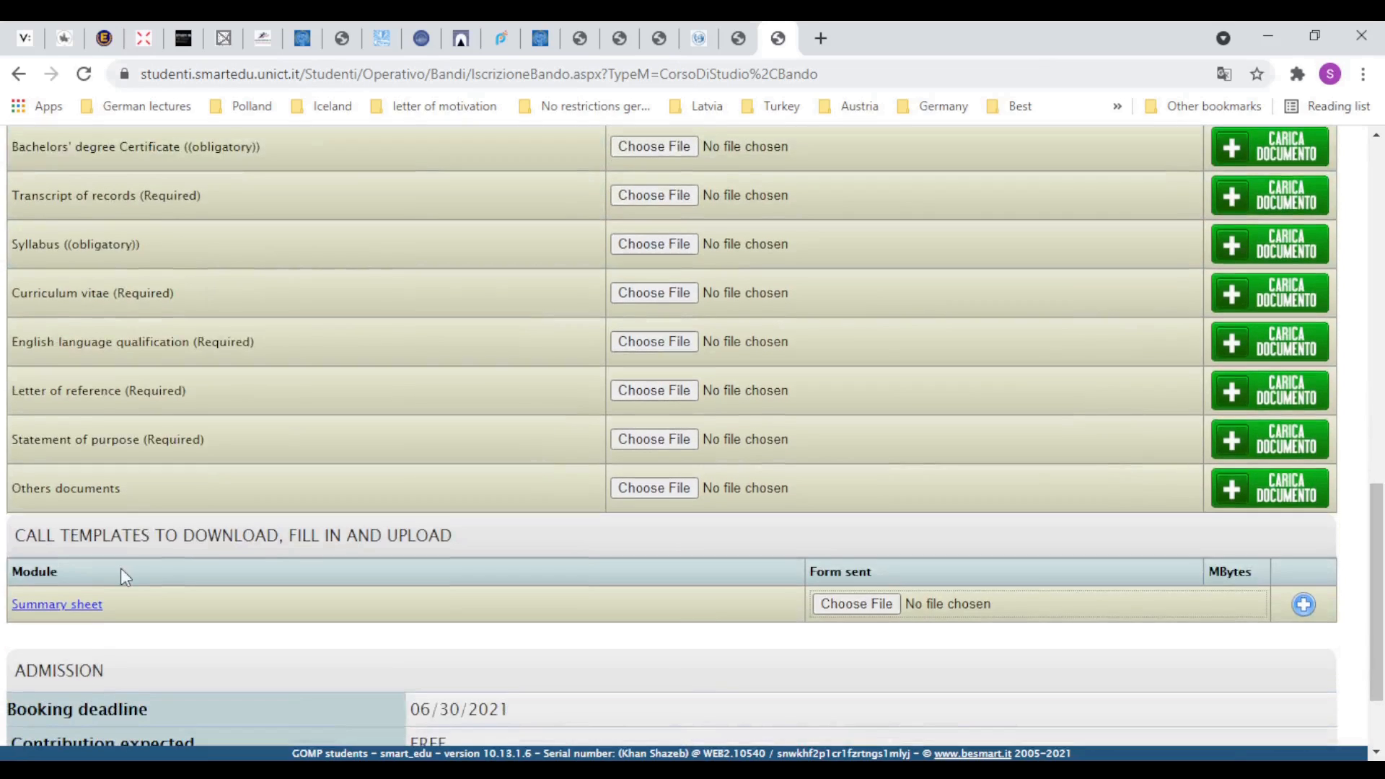
scroll(120, 568, "up", 5)
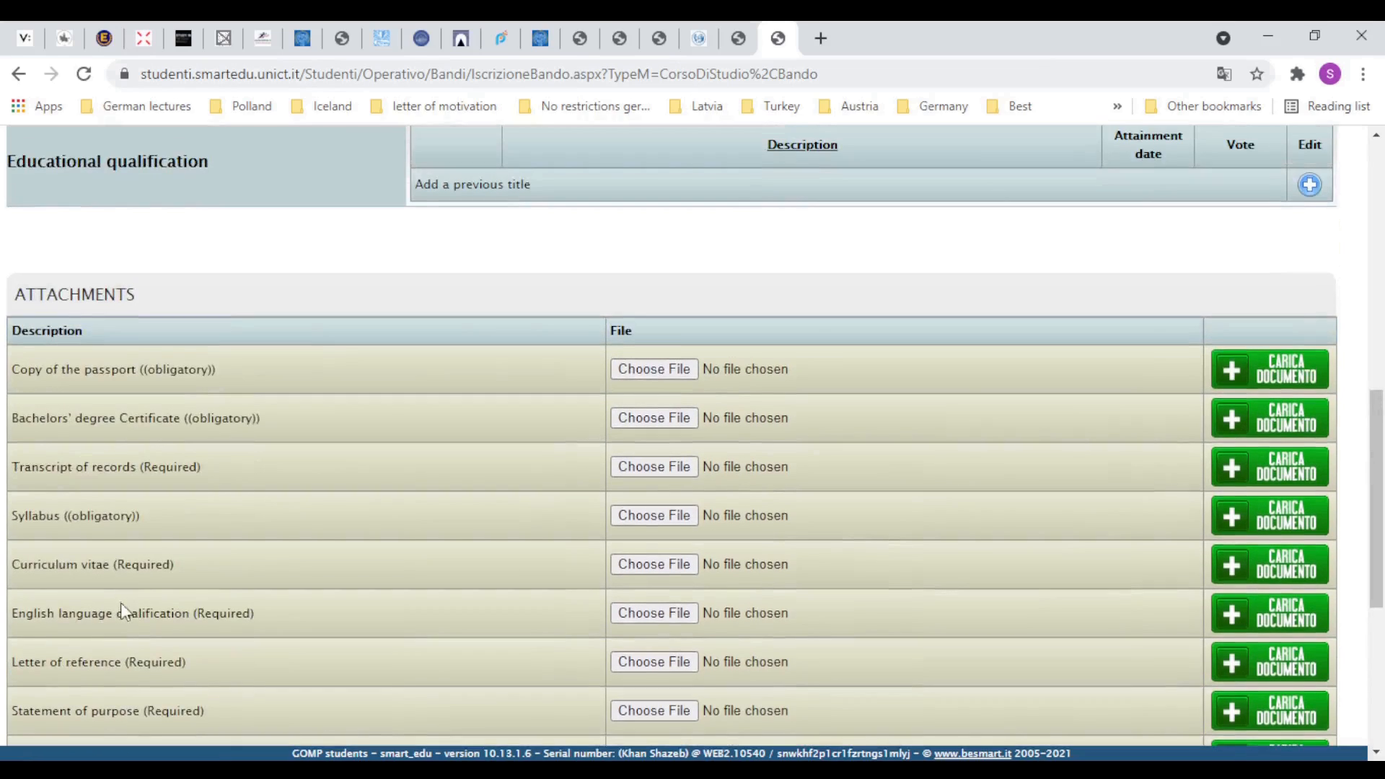
Choose "Statement of purpose and research proposal.pdf" as the Statement of purpose attachment and upload it
left_click(627, 705)
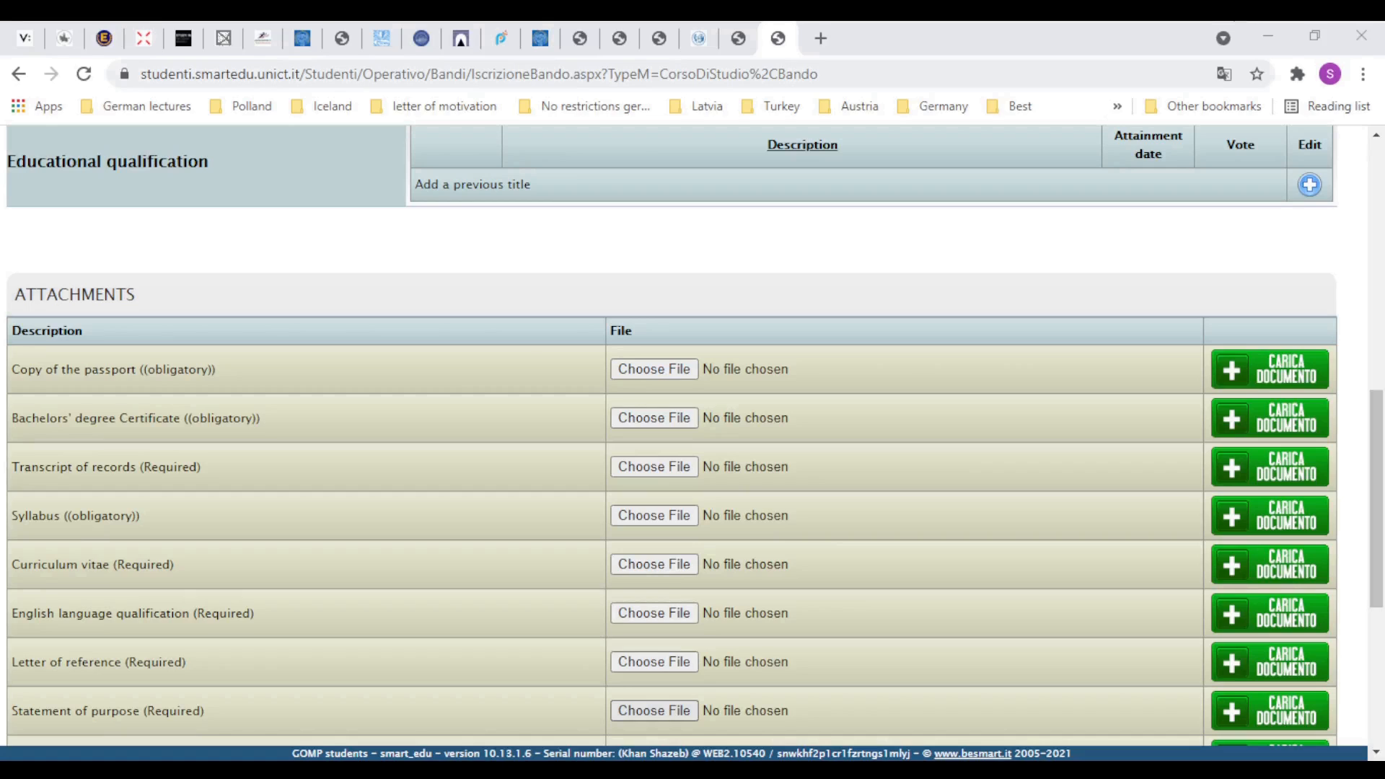
double_click(519, 336)
scroll(1240, 652, "down", 3)
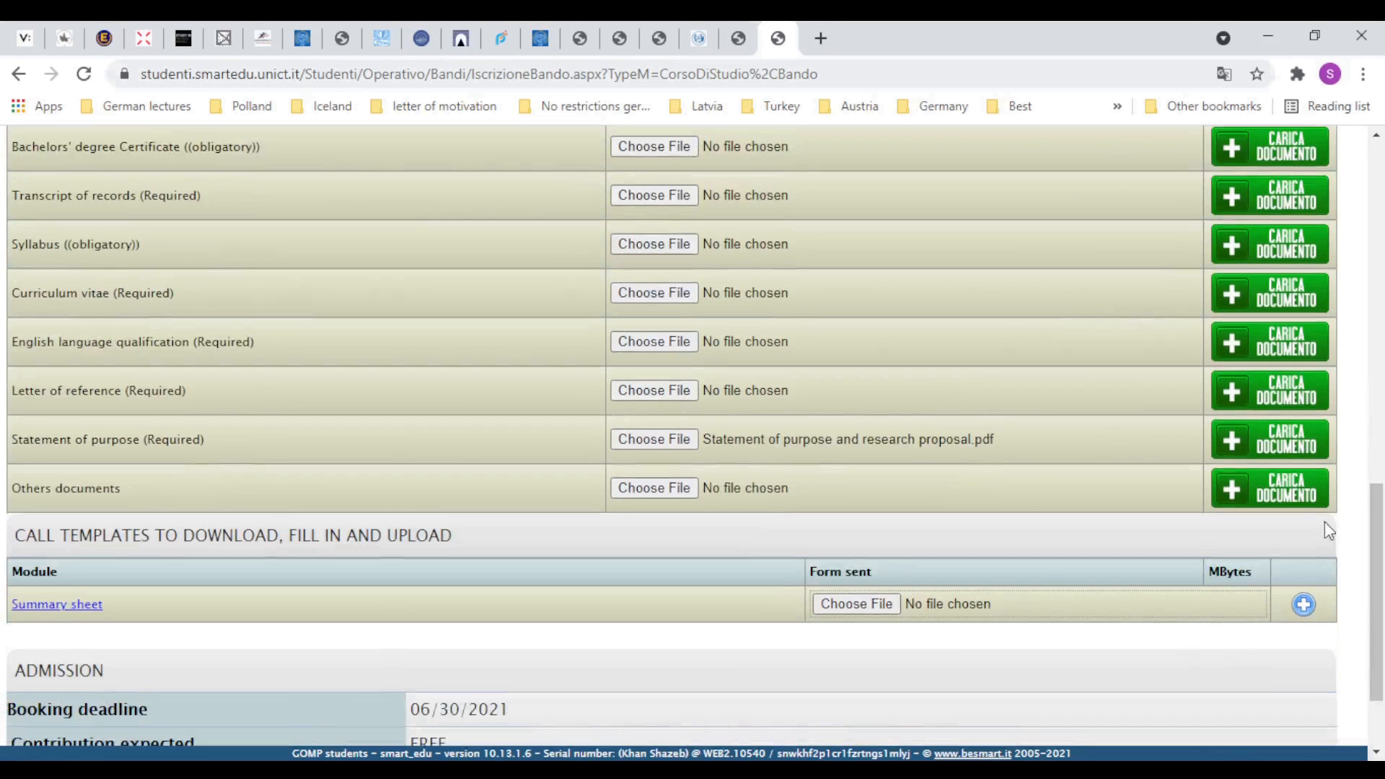
left_click(1282, 435)
scroll(1015, 448, "down", 2)
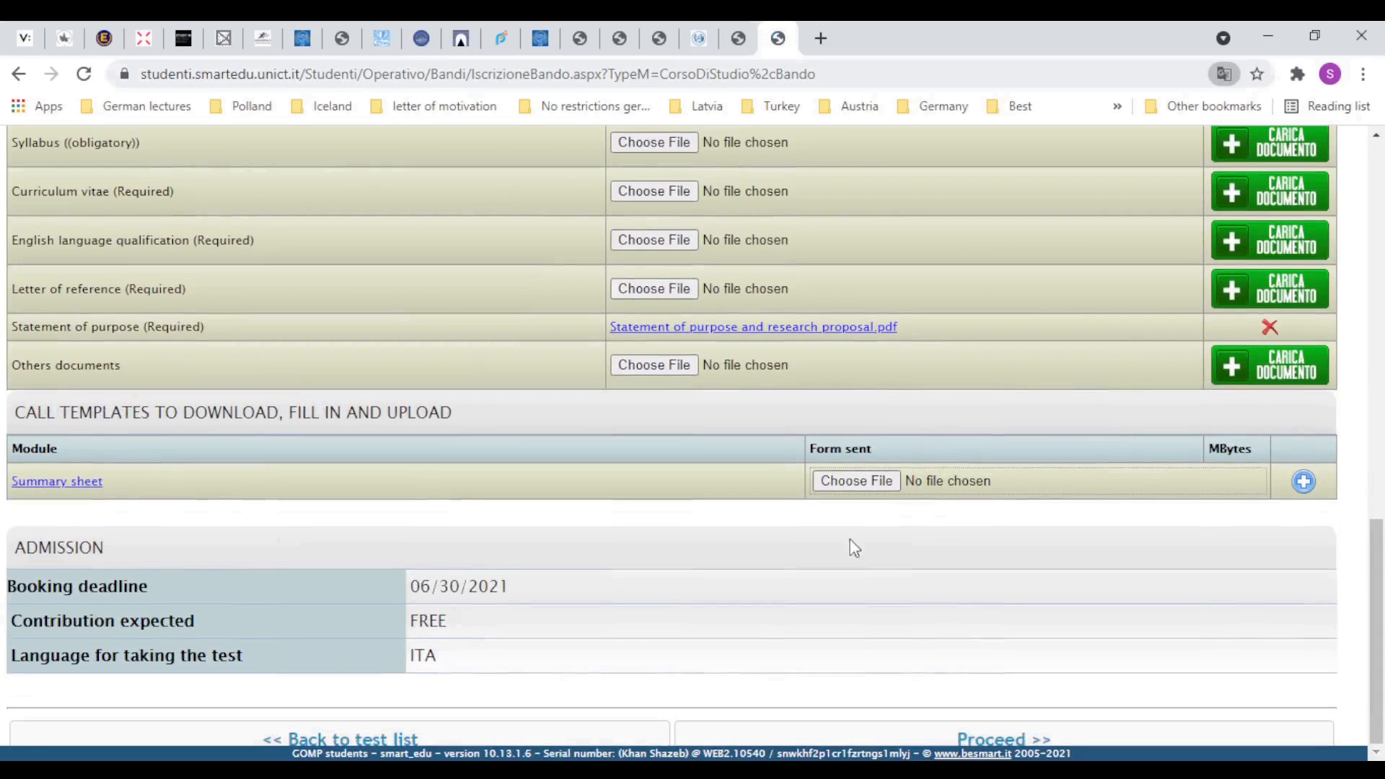
Open the form for adding a previous title of study to the application
scroll(686, 599, "up", 4)
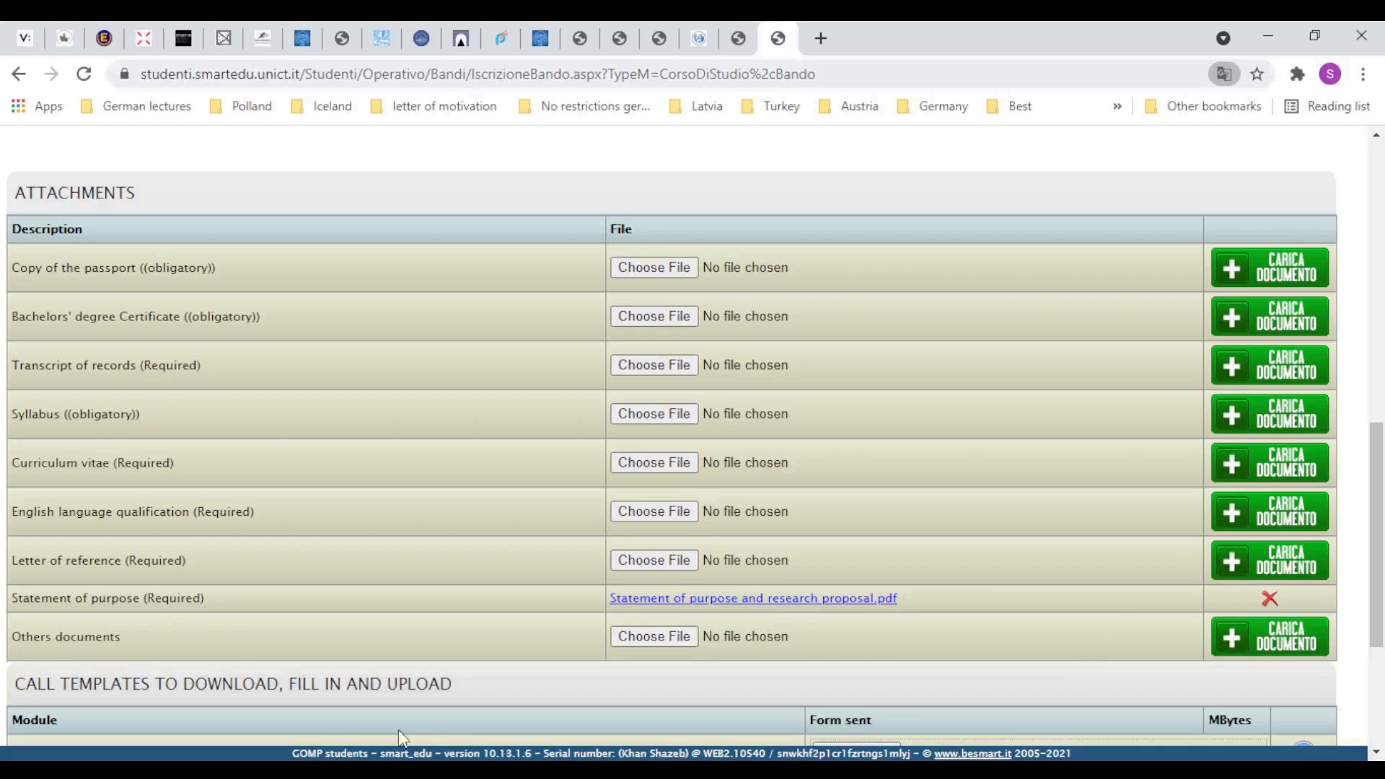
scroll(963, 497, "up", 4)
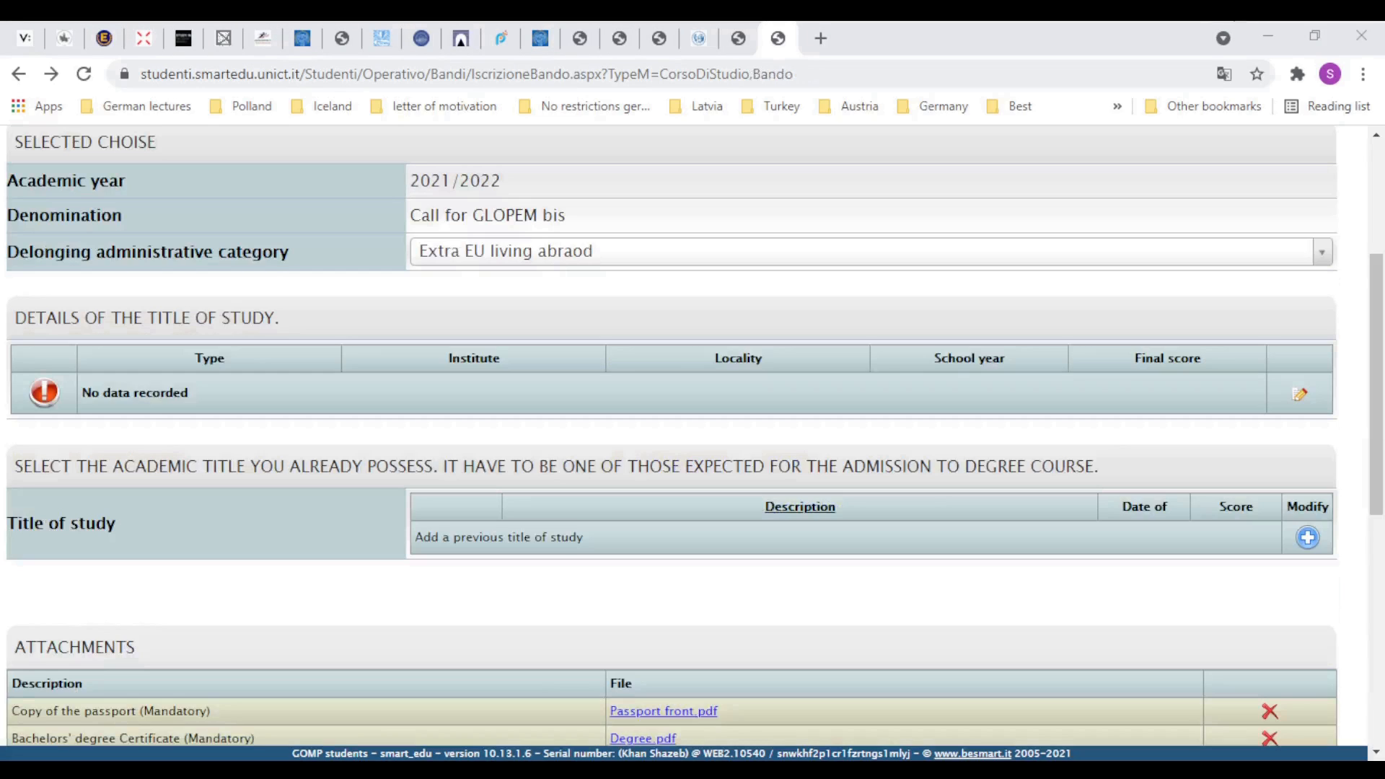
scroll(743, 450, "down", 8)
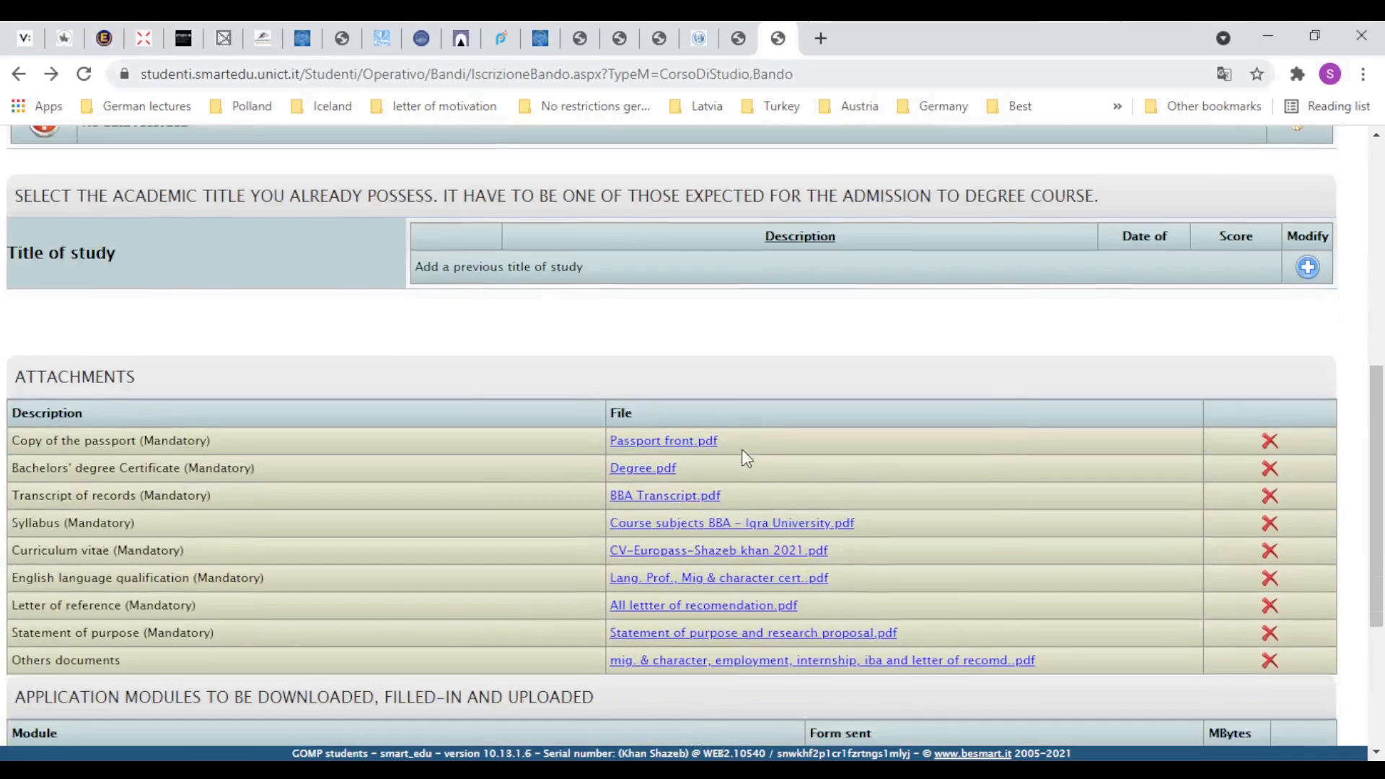
scroll(743, 454, "up", 8)
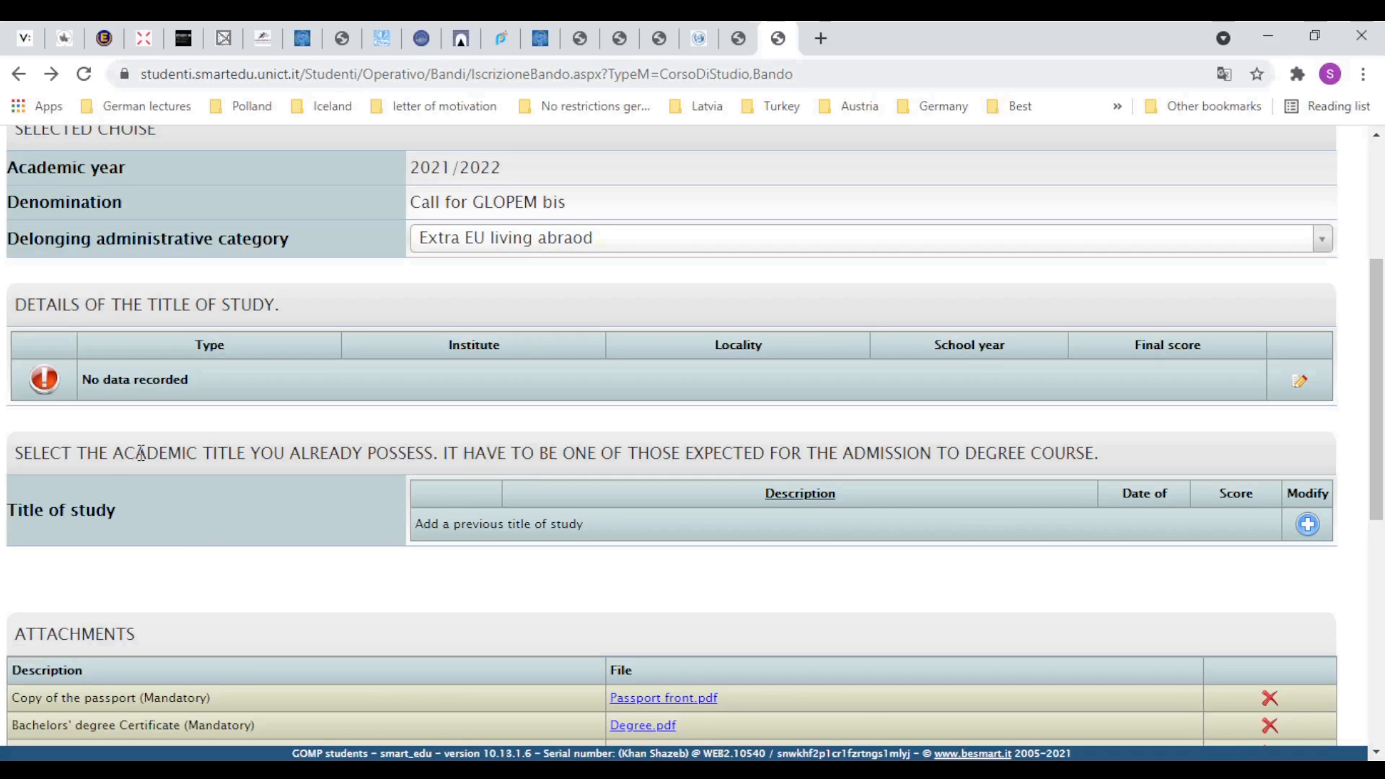
left_click(1307, 524)
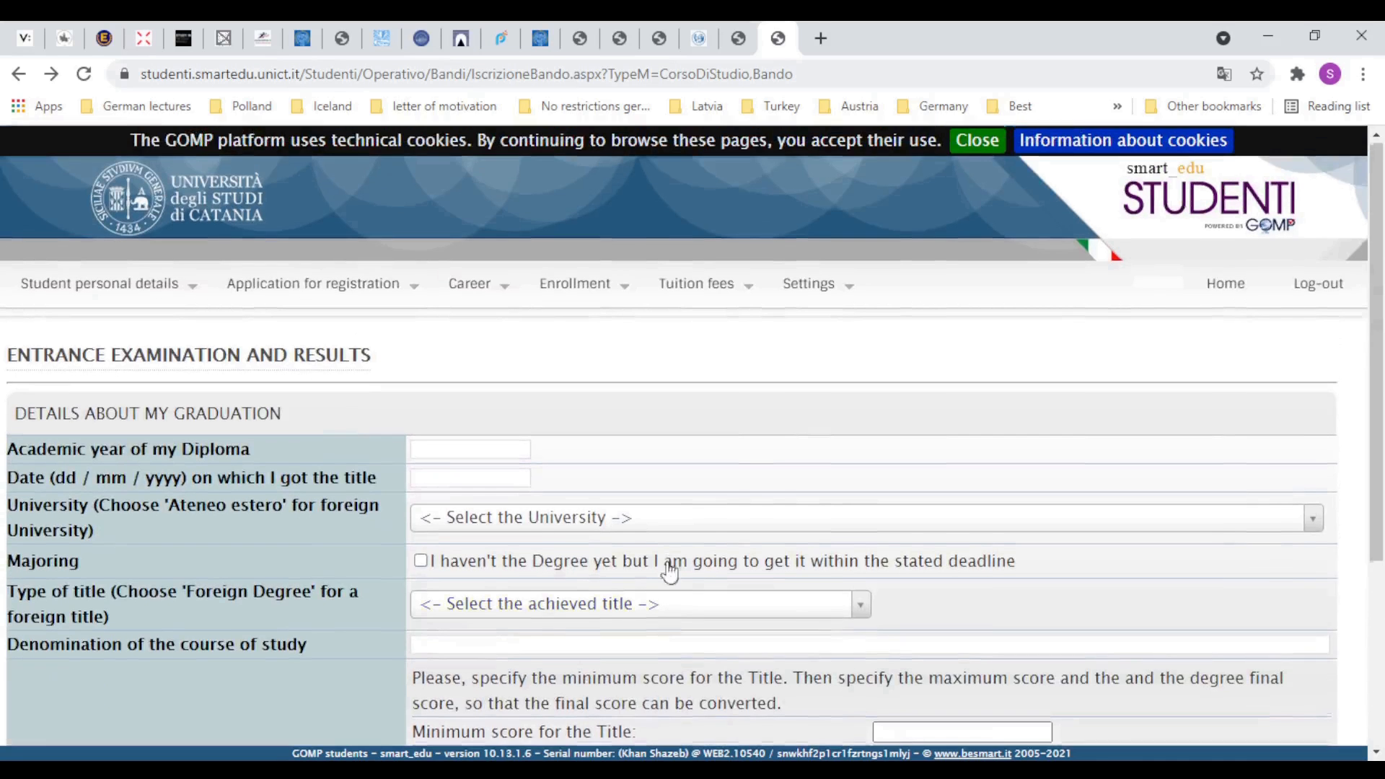
Examine the graduation details form and its instruction for choosing a foreign university
scroll(162, 471, "down", 4)
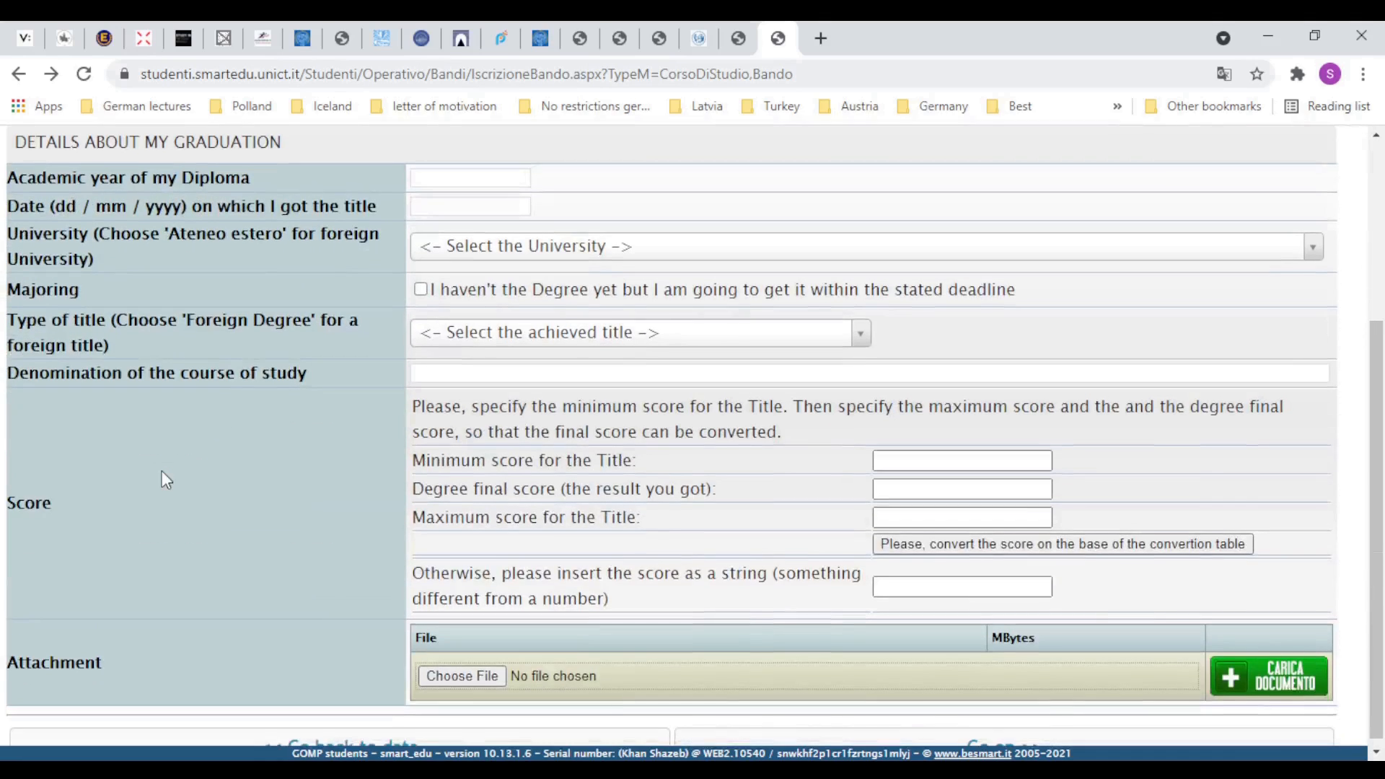
scroll(161, 471, "up", 4)
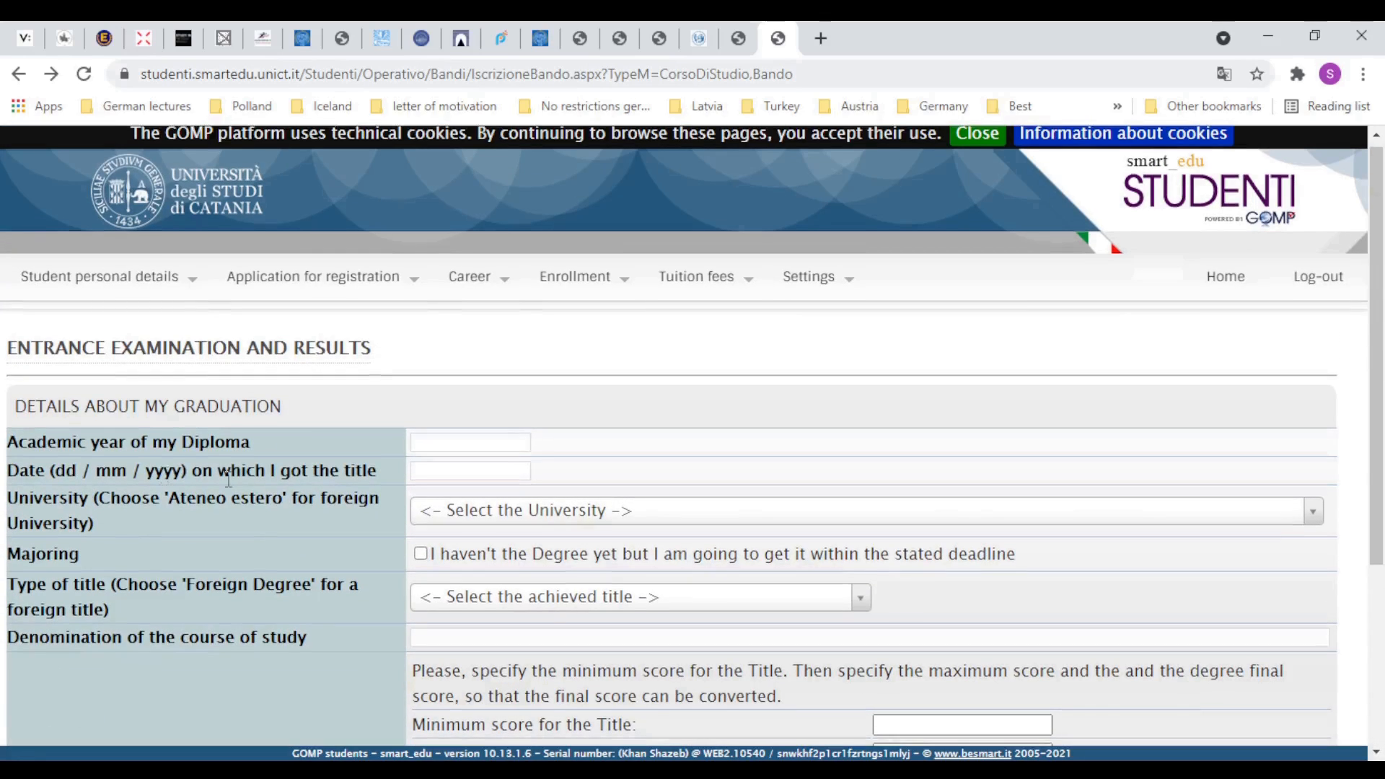
scroll(348, 452, "down", 4)
scroll(348, 452, "up", 4)
left_click_drag(29, 499, 140, 514)
left_click(67, 504)
left_click_drag(9, 499, 105, 515)
left_click(153, 515)
Search the university list for "for" and "fore", and clear the search text
left_click(512, 513)
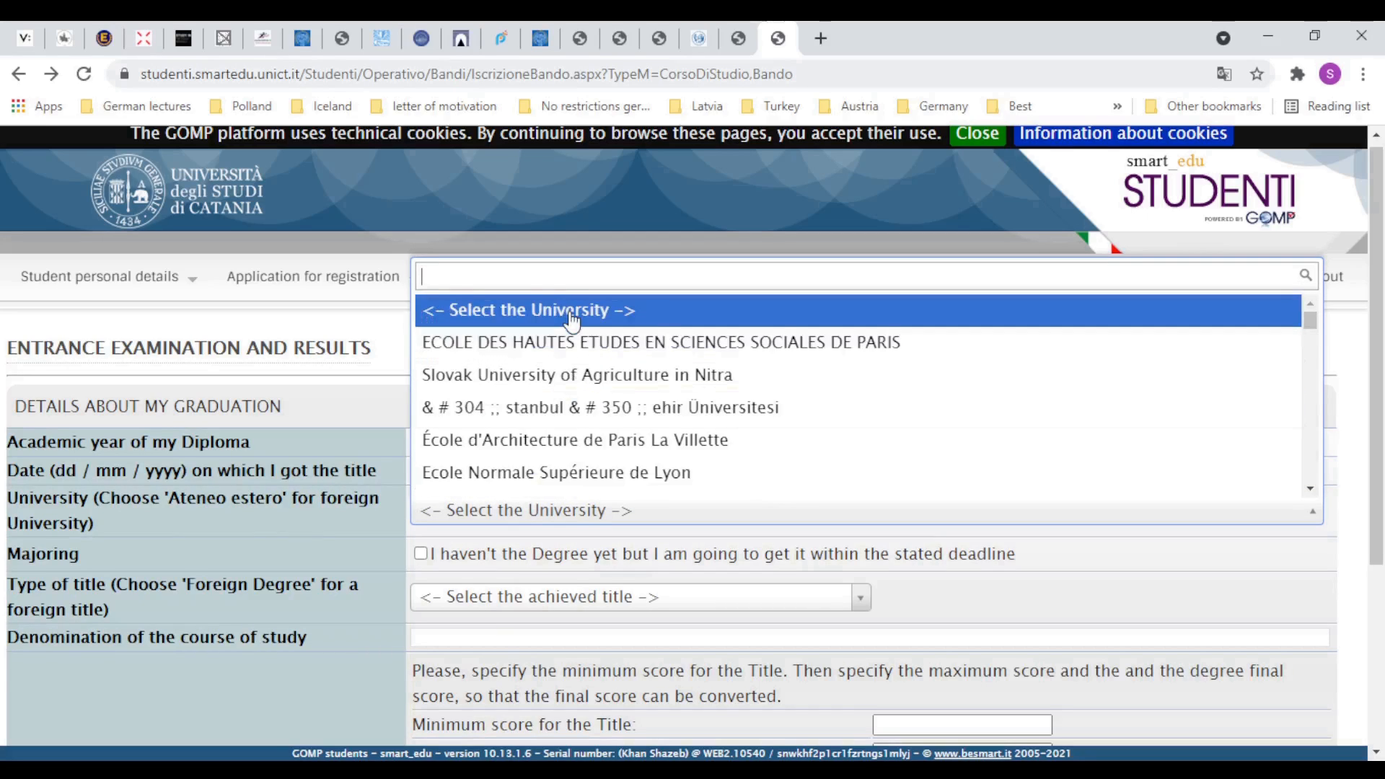
type("for")
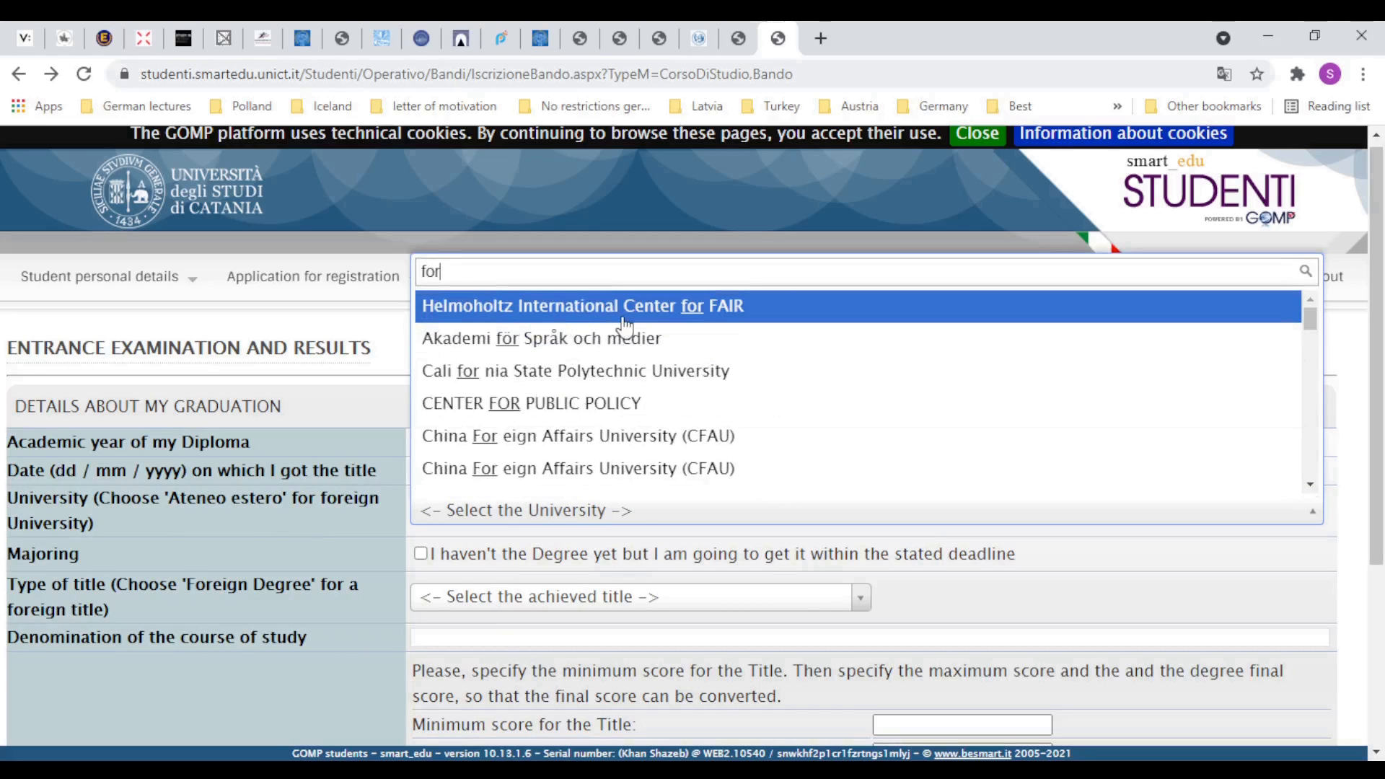
scroll(721, 441, "down", 5)
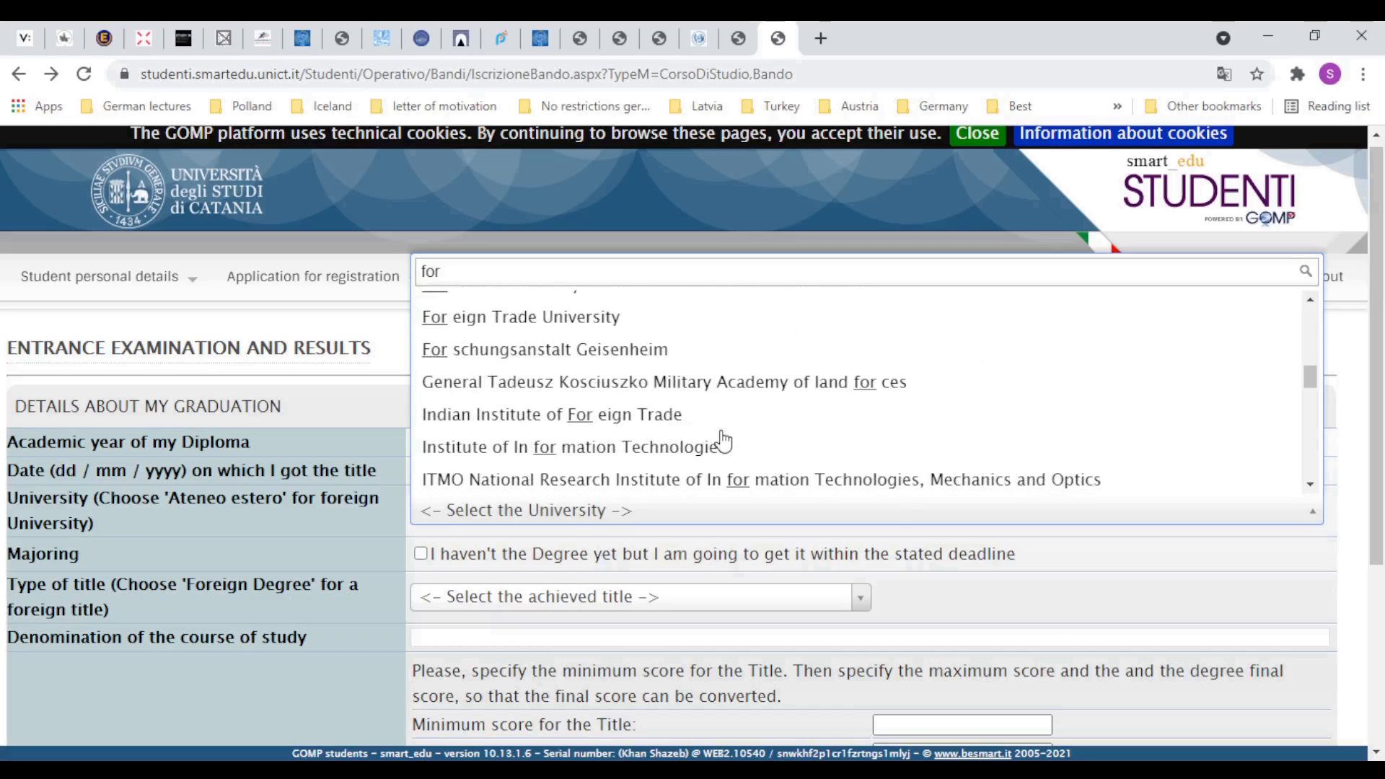
type("e")
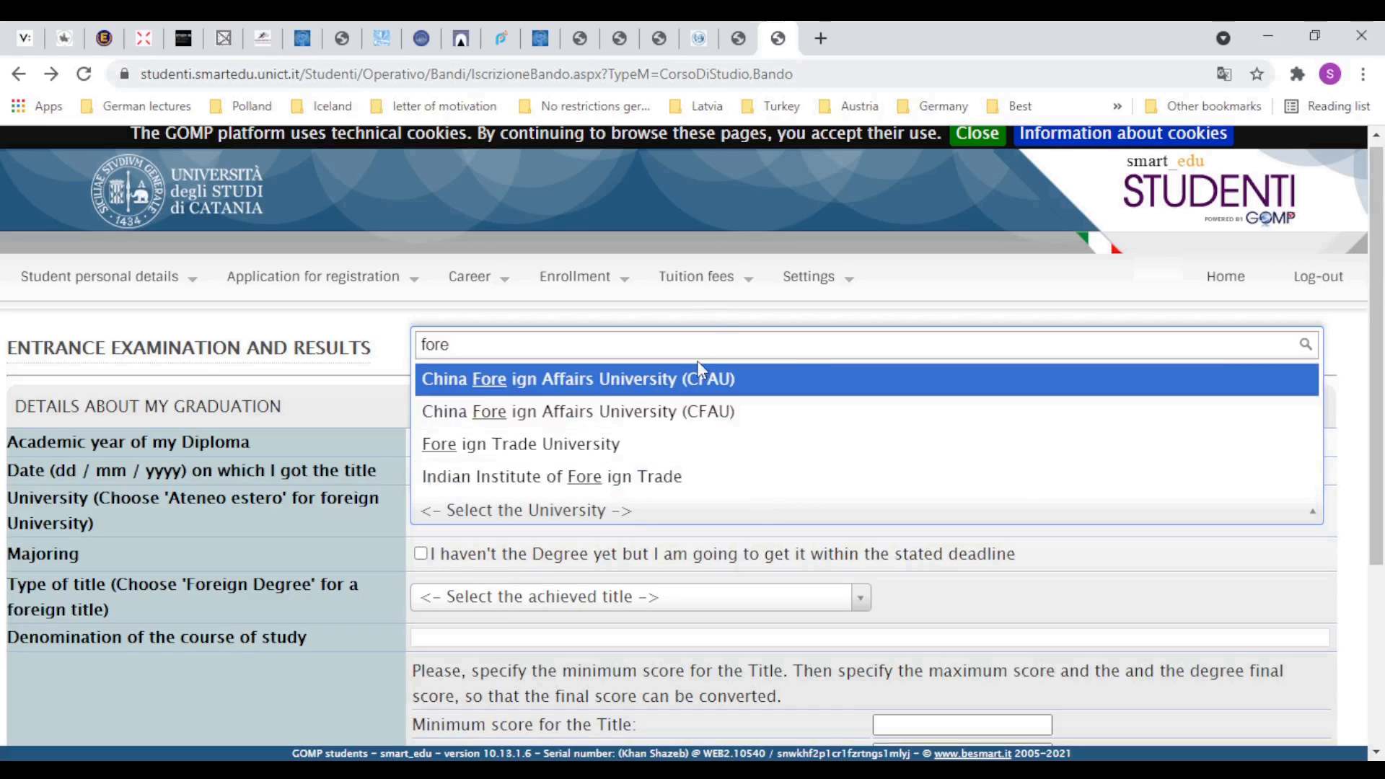
key("BackSpace")
key("BackSpace")
key("BackSpace")
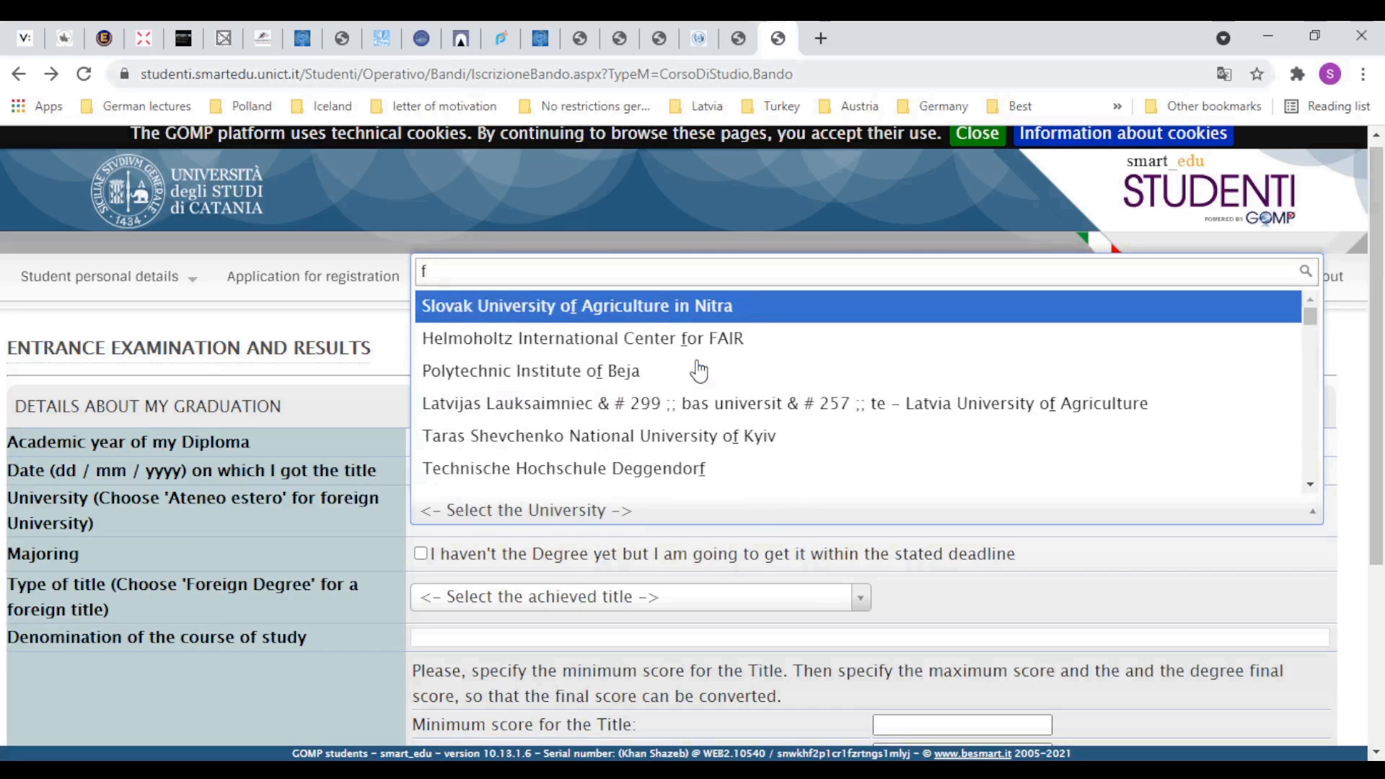
key("BackSpace")
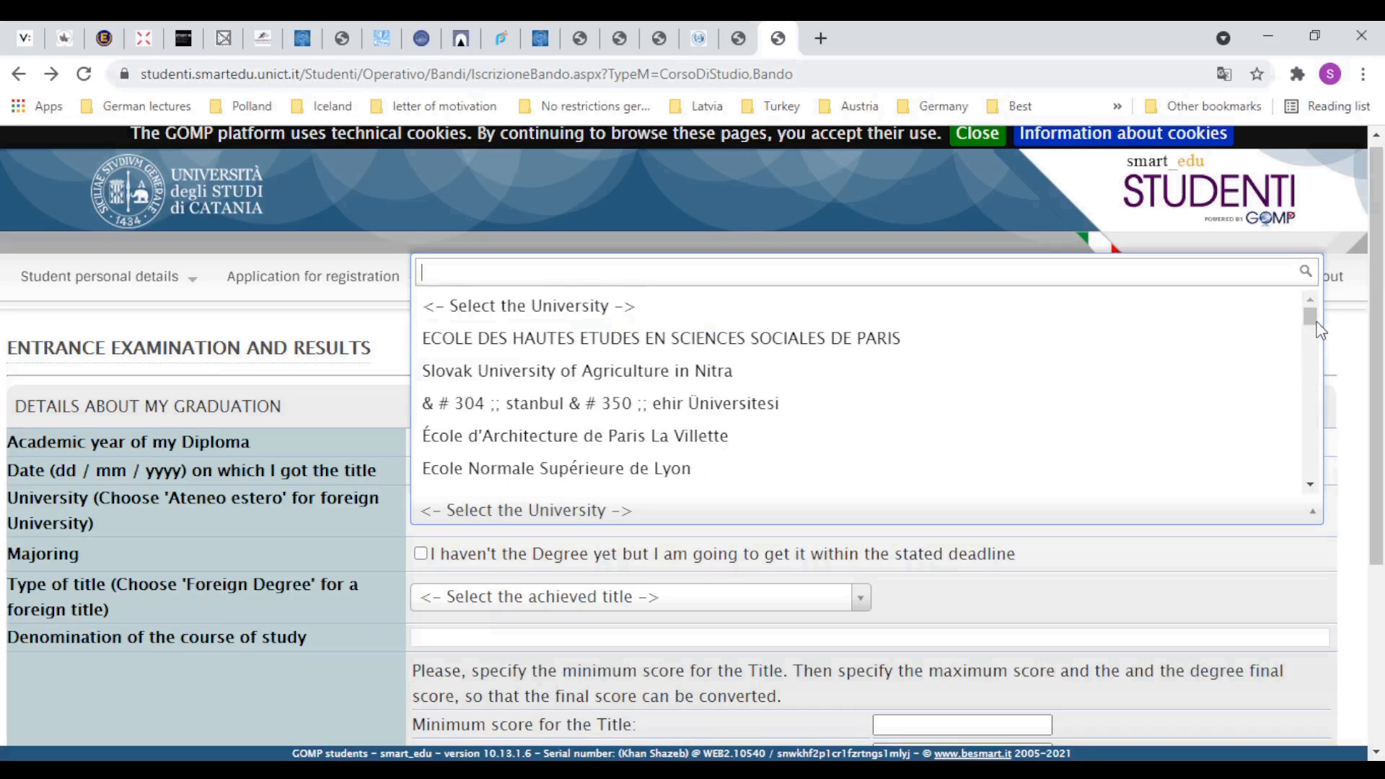
Browse the university names beginning with E for a suitable foreign university option
left_click_drag(1310, 317, 1311, 343)
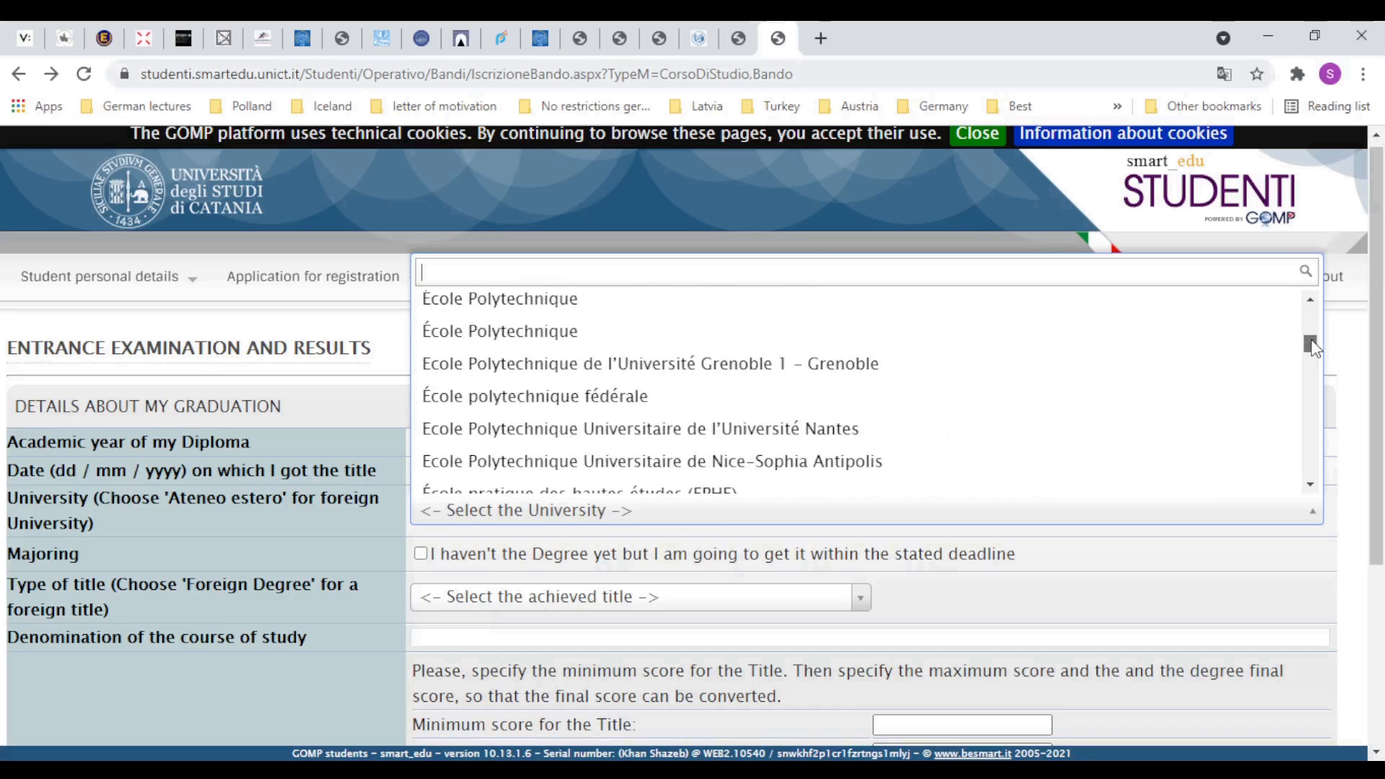
left_click(1309, 487)
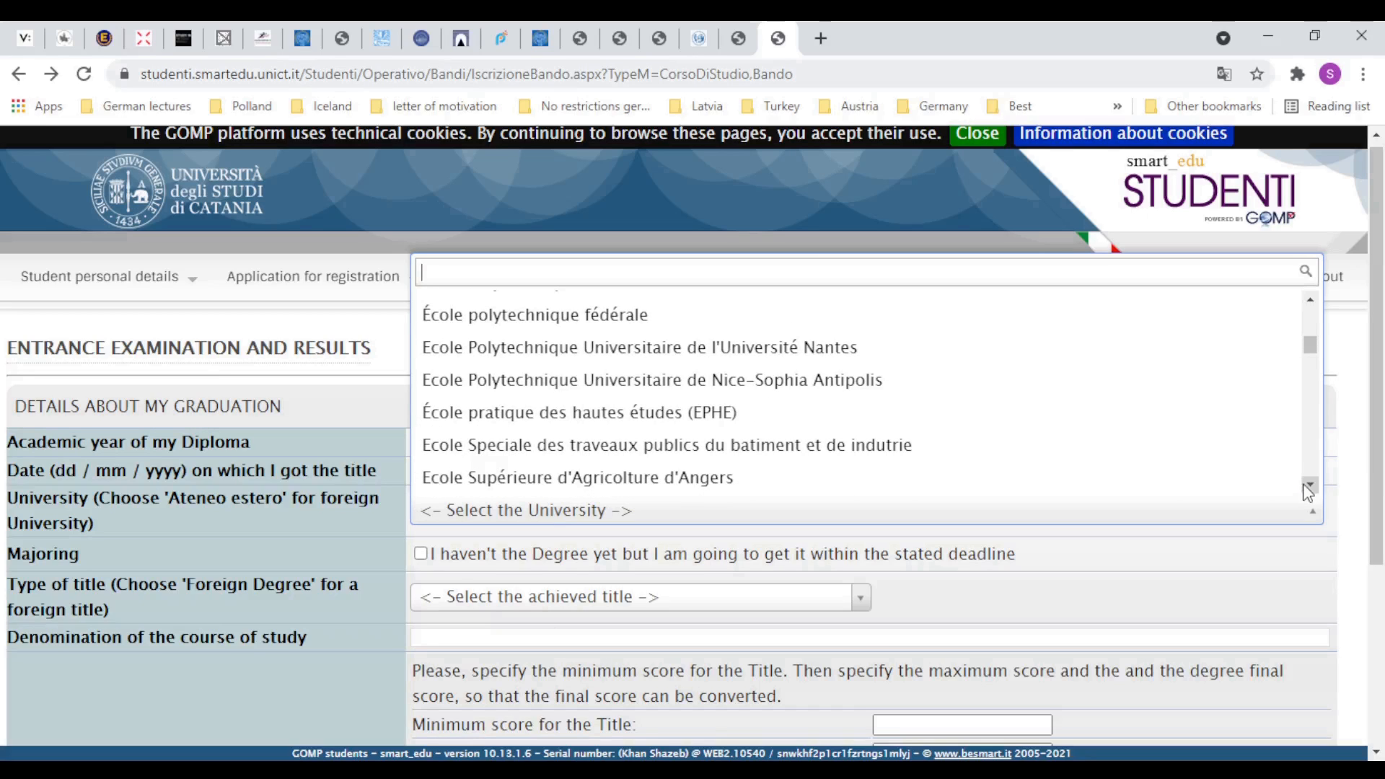
left_click(1305, 485)
left_click(1304, 485)
left_click(1304, 485)
left_click(1305, 485)
left_click(1305, 485)
left_click(1304, 485)
left_click(1307, 486)
left_click(1307, 486)
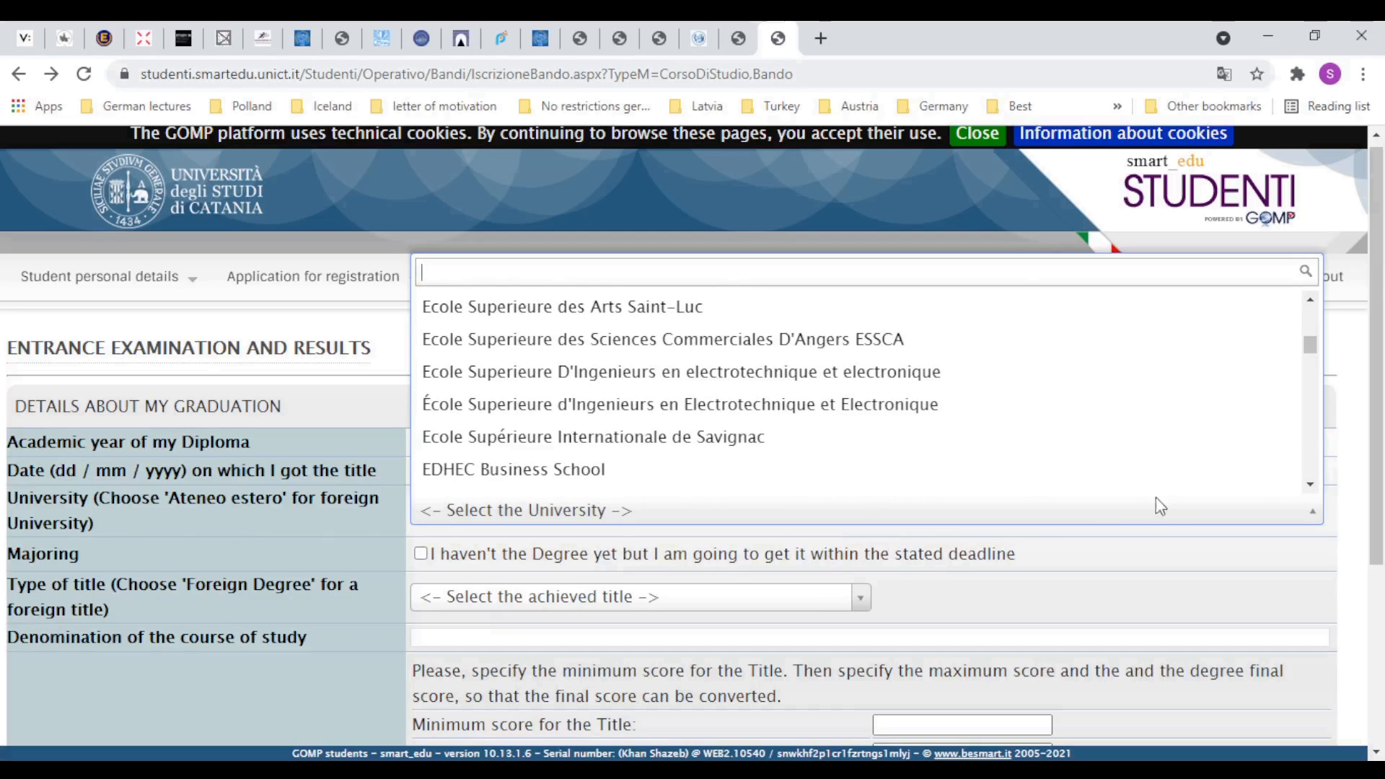
left_click(1310, 485)
left_click(1310, 485)
left_click(1310, 484)
left_click(1311, 486)
left_click(1311, 487)
left_click(1311, 487)
left_click(1311, 487)
left_click(1311, 486)
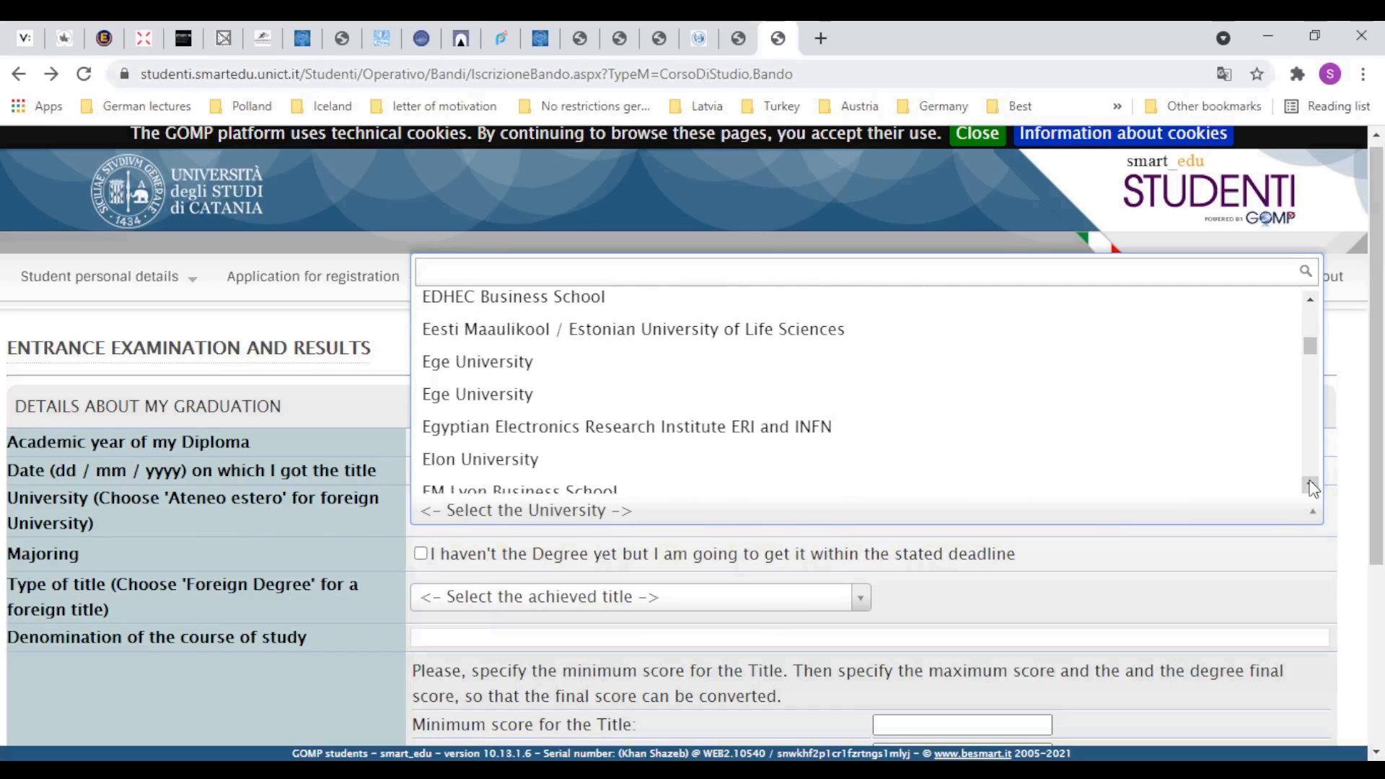
left_click(1311, 486)
left_click(1311, 487)
left_click(1311, 487)
left_click(1311, 486)
left_click(1311, 486)
left_click(1311, 487)
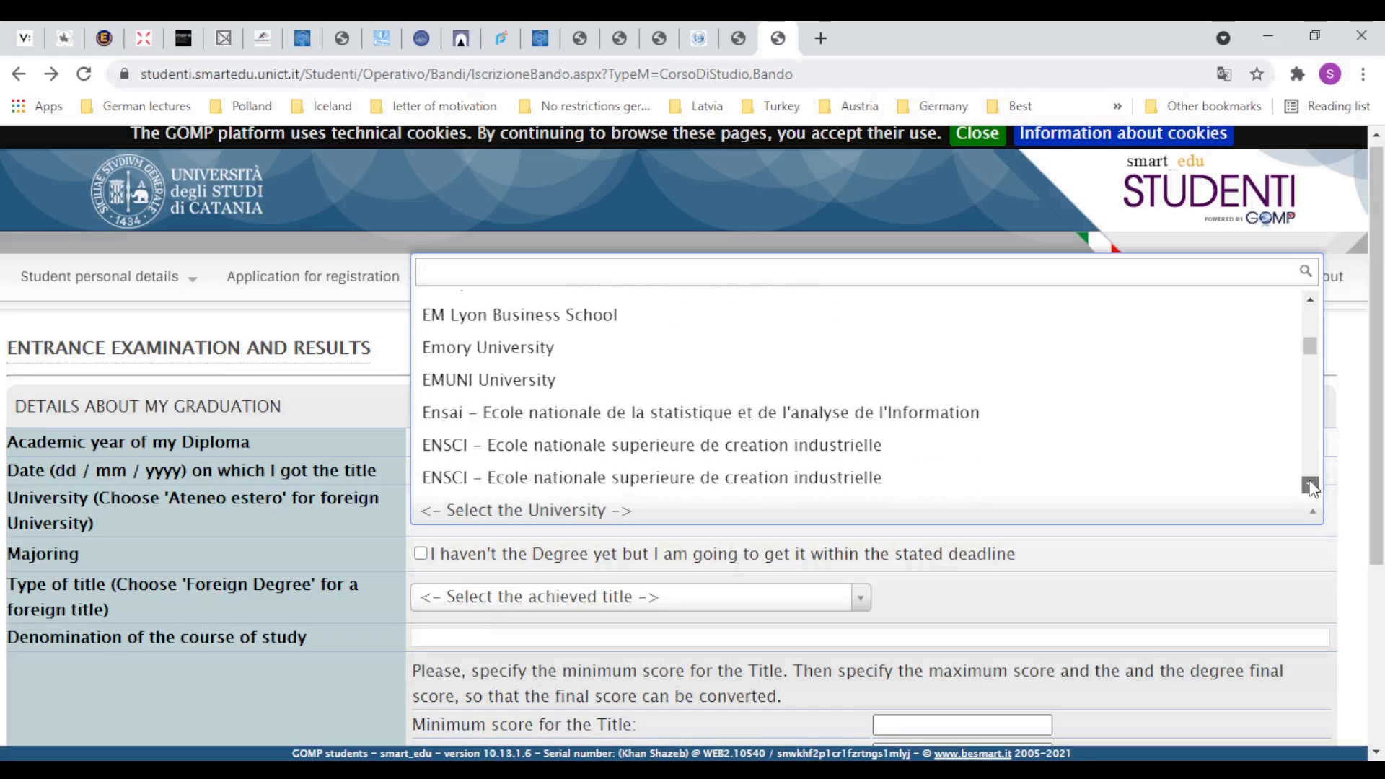
left_click(1311, 487)
left_click(1311, 486)
left_click(1311, 486)
left_click(1311, 486)
left_click(1311, 486)
left_click(1311, 486)
left_click(1311, 486)
left_click(1311, 486)
left_click(1311, 486)
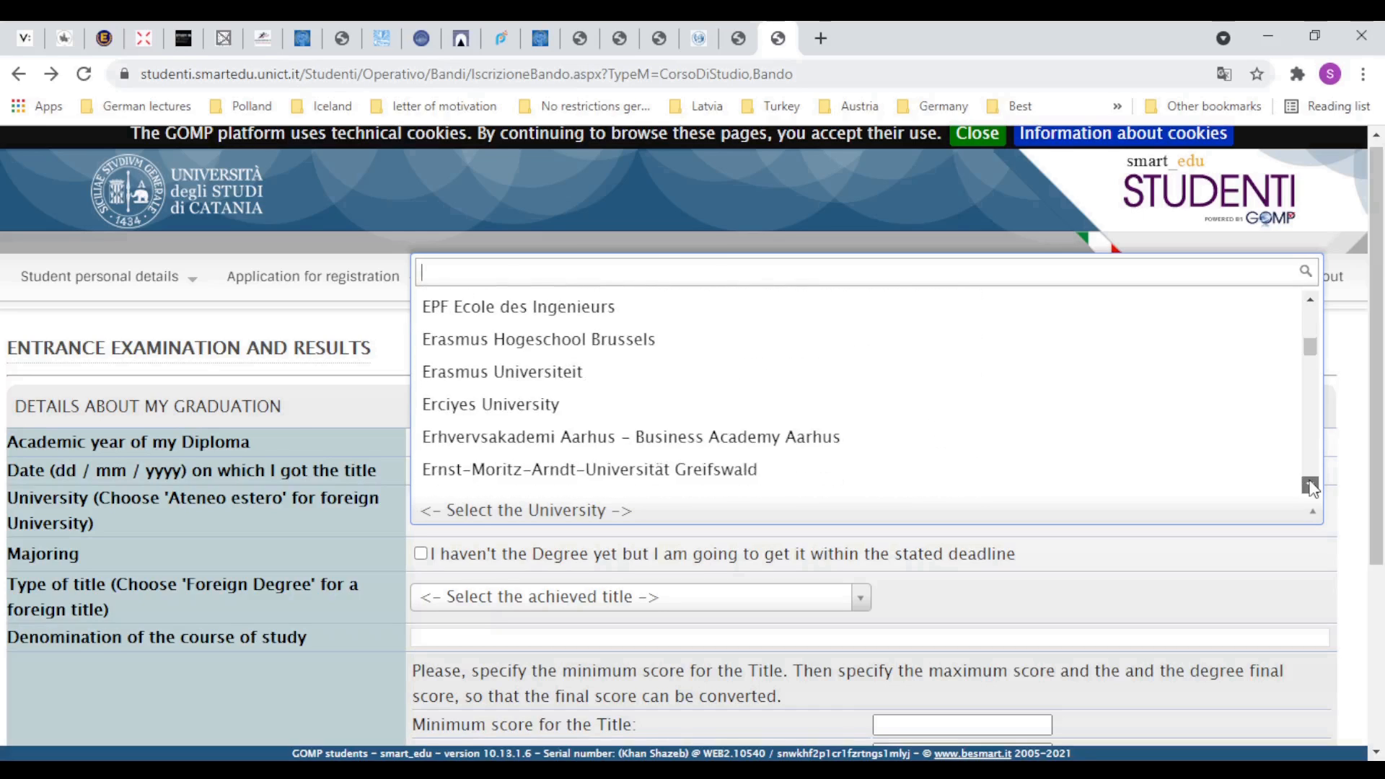
left_click(1311, 487)
left_click(1311, 486)
left_click(1311, 486)
left_click(1311, 486)
left_click(1311, 486)
left_click(1311, 486)
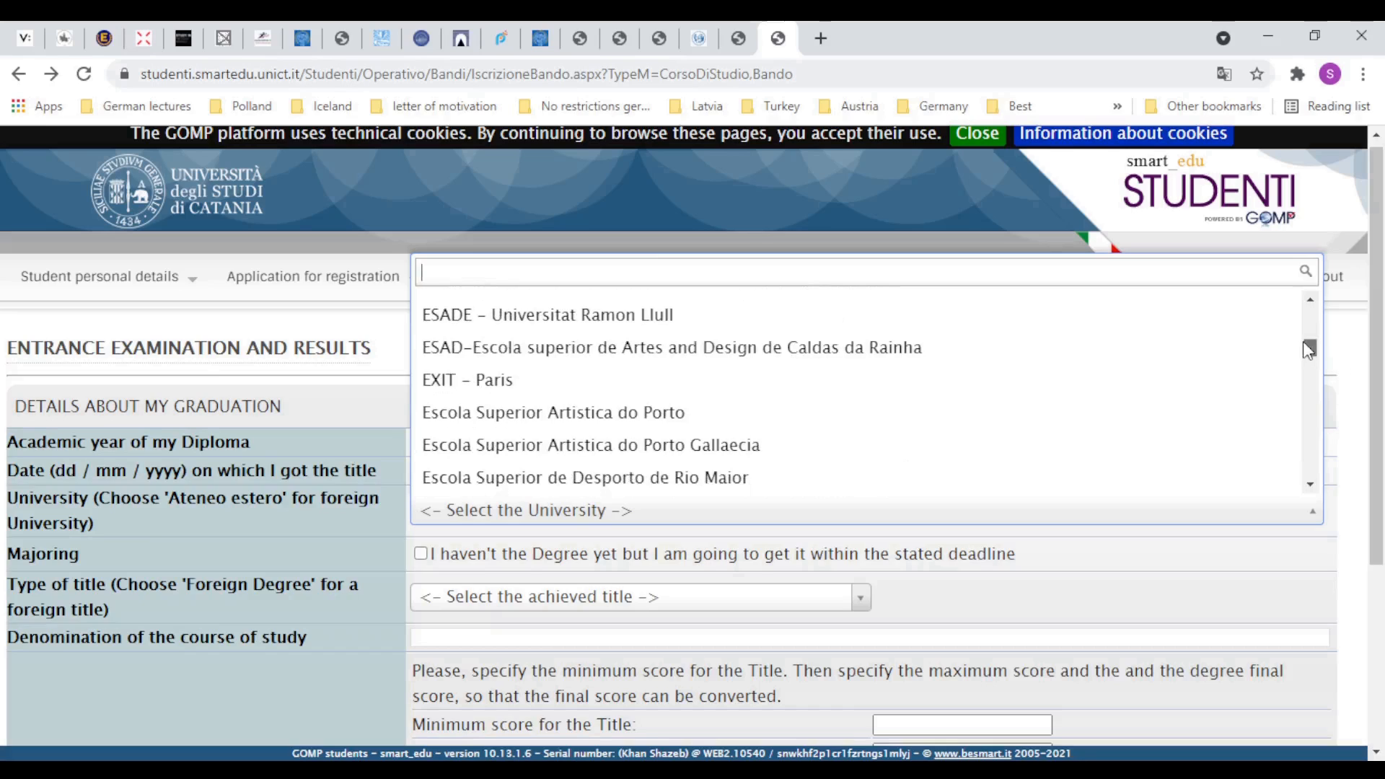
Browse the university names beginning with F and G for a foreign university option, return to the list's start and close it
left_click_drag(1309, 349, 1310, 354)
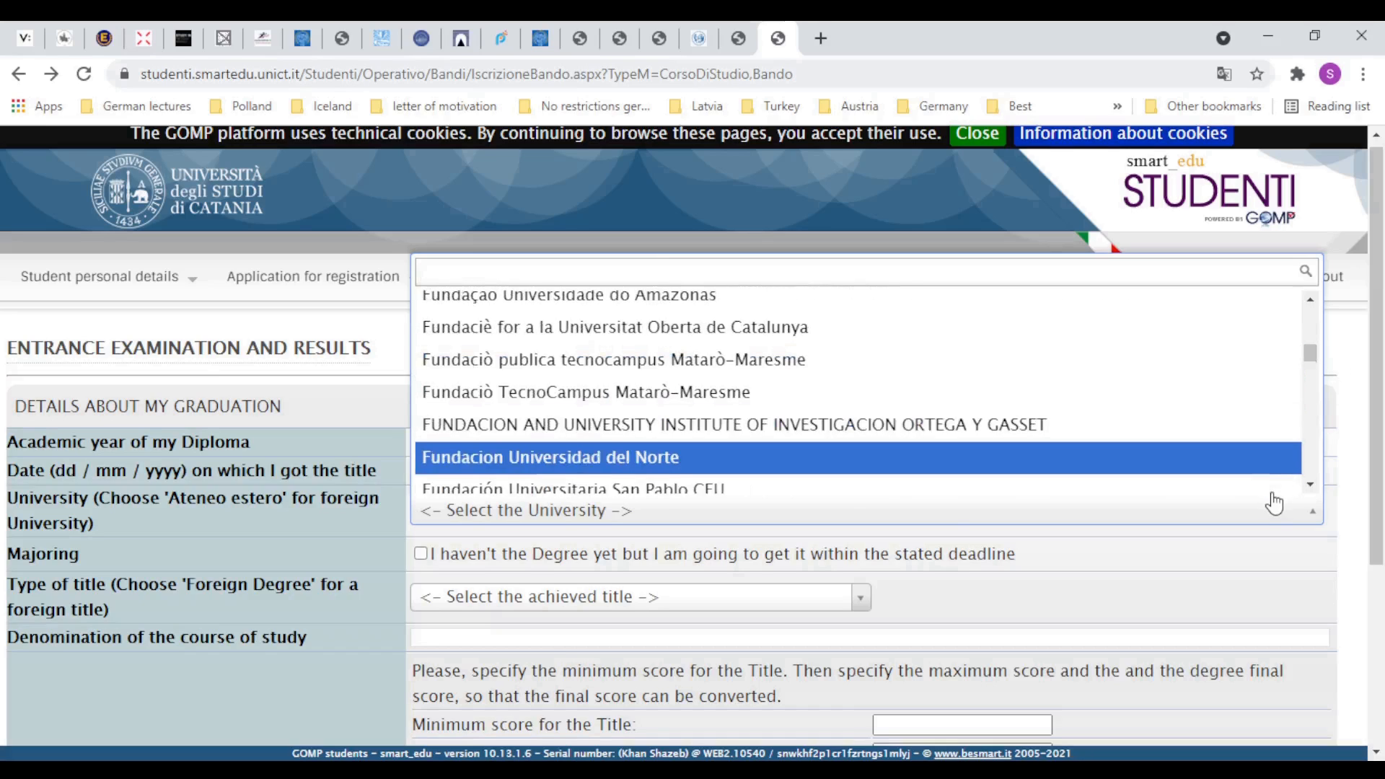
key("Down")
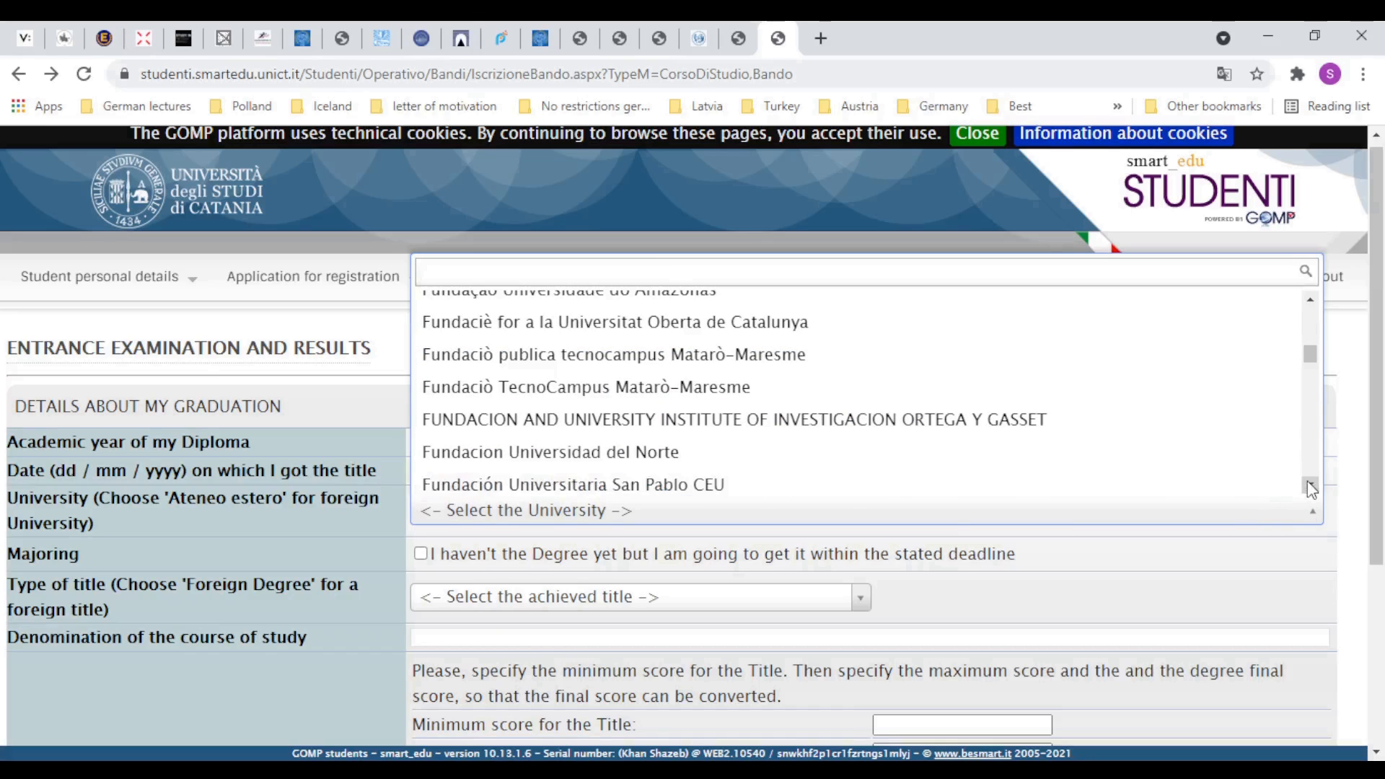
left_click(1311, 487)
left_click(1311, 487)
left_click(1311, 486)
left_click(1311, 486)
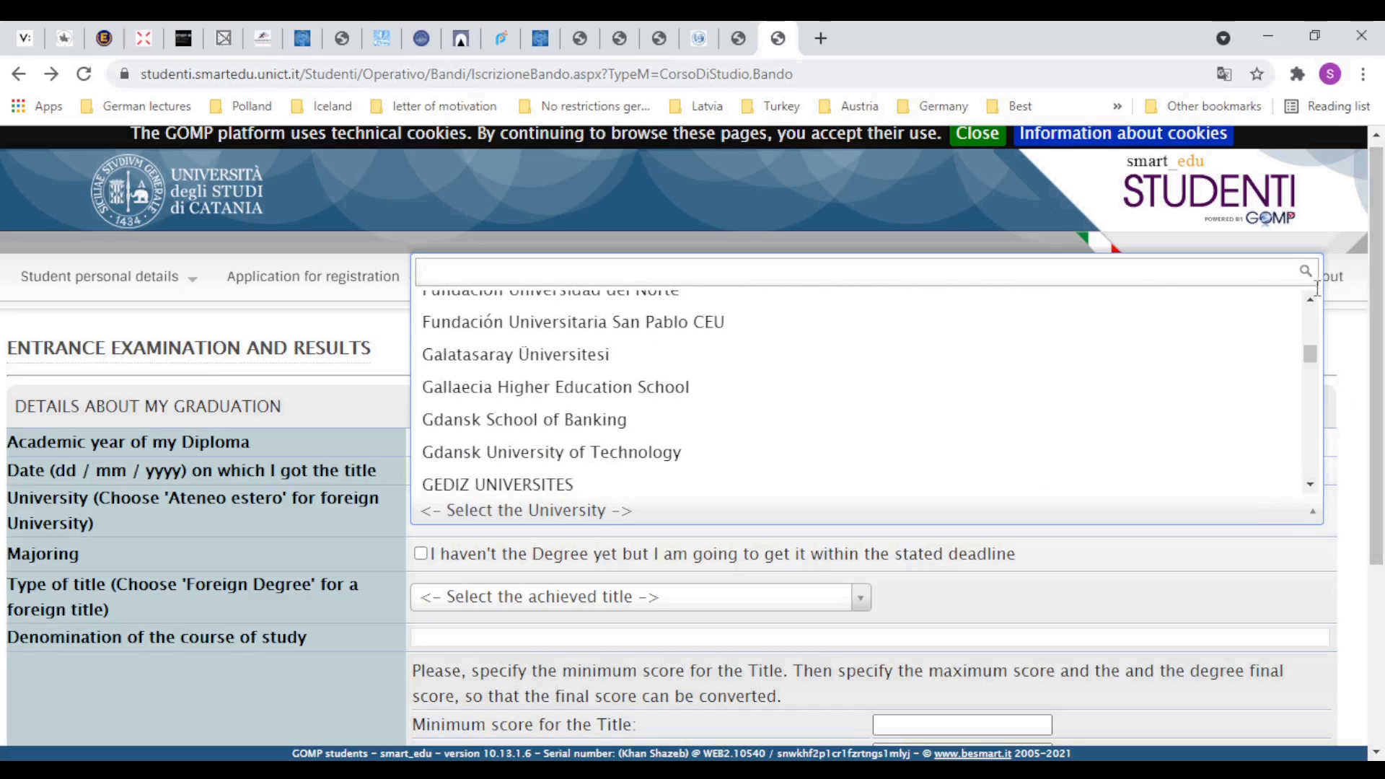
left_click(1311, 298)
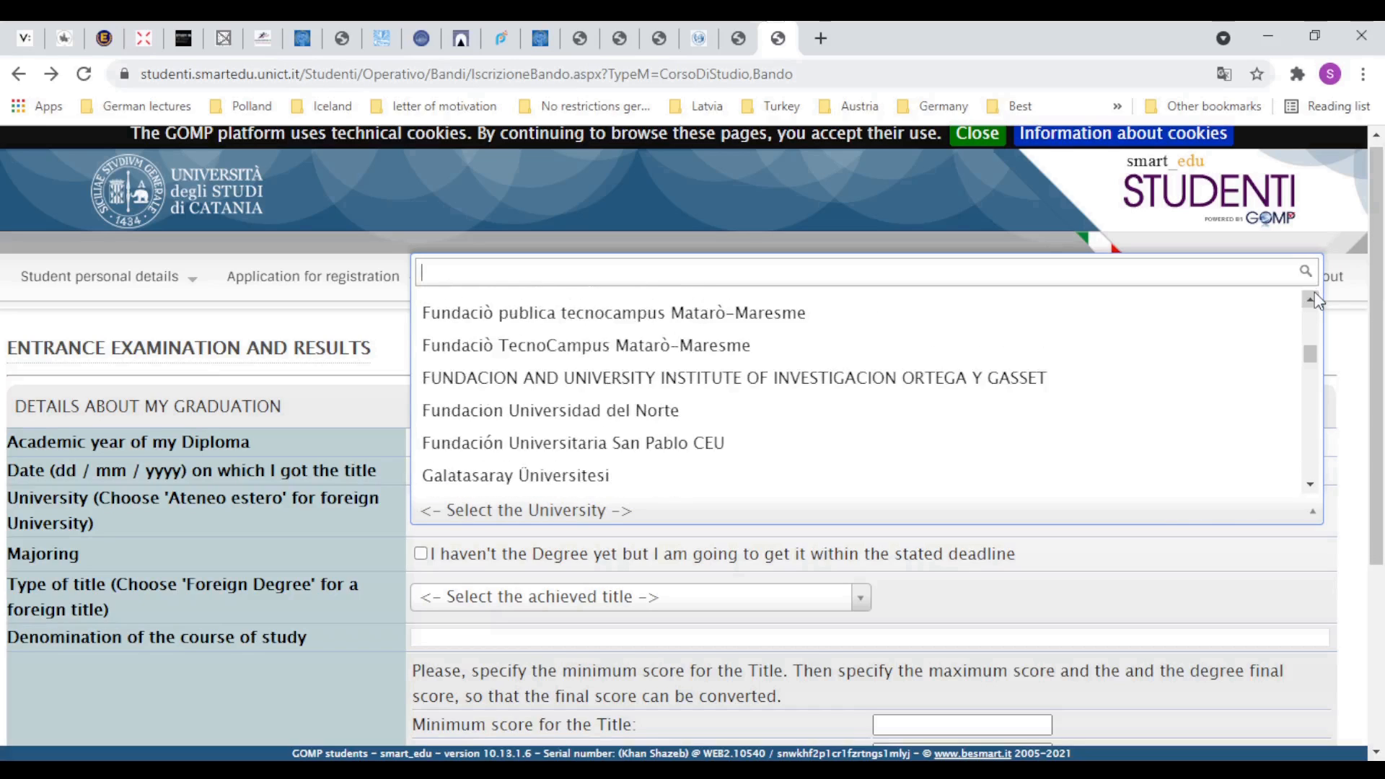
left_click(1311, 298)
left_click(1311, 298)
left_click(1314, 297)
left_click(1313, 298)
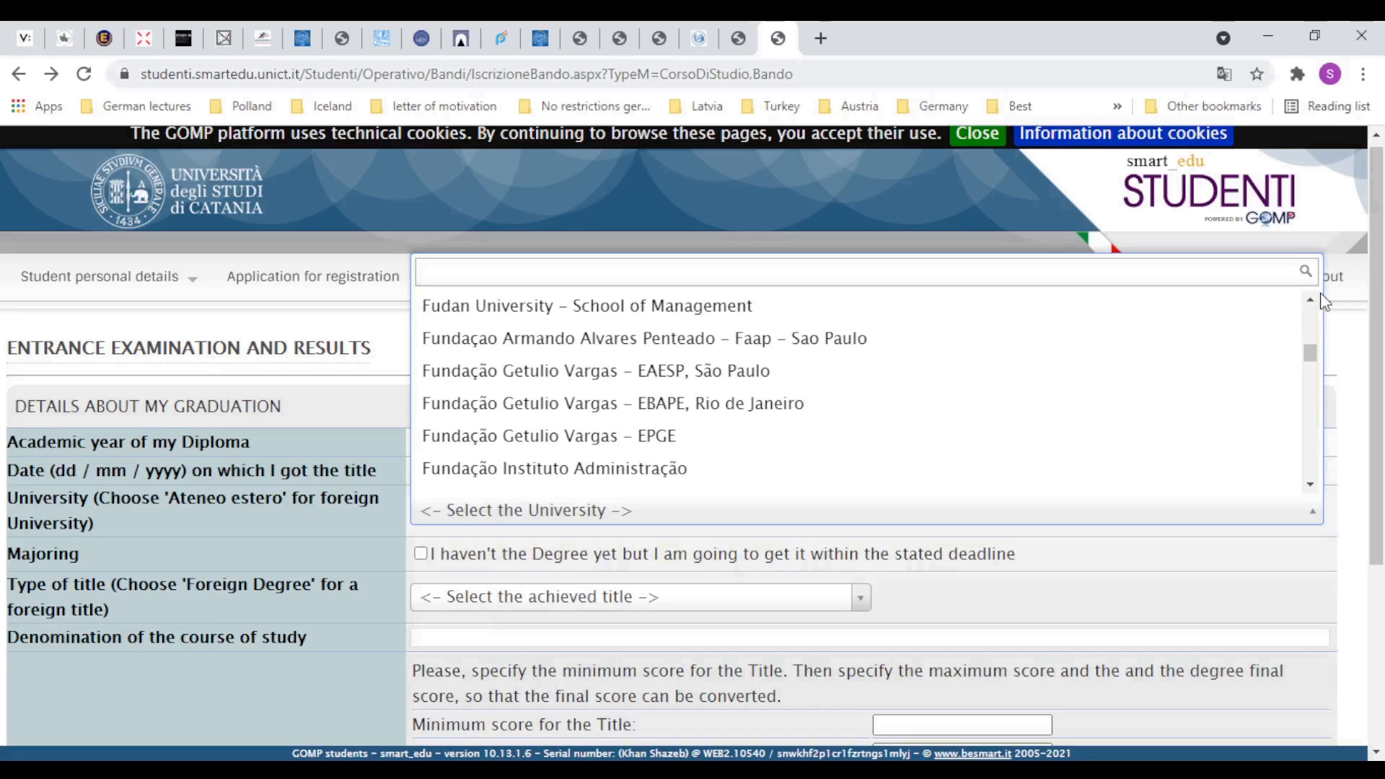
left_click(1311, 302)
left_click(1312, 302)
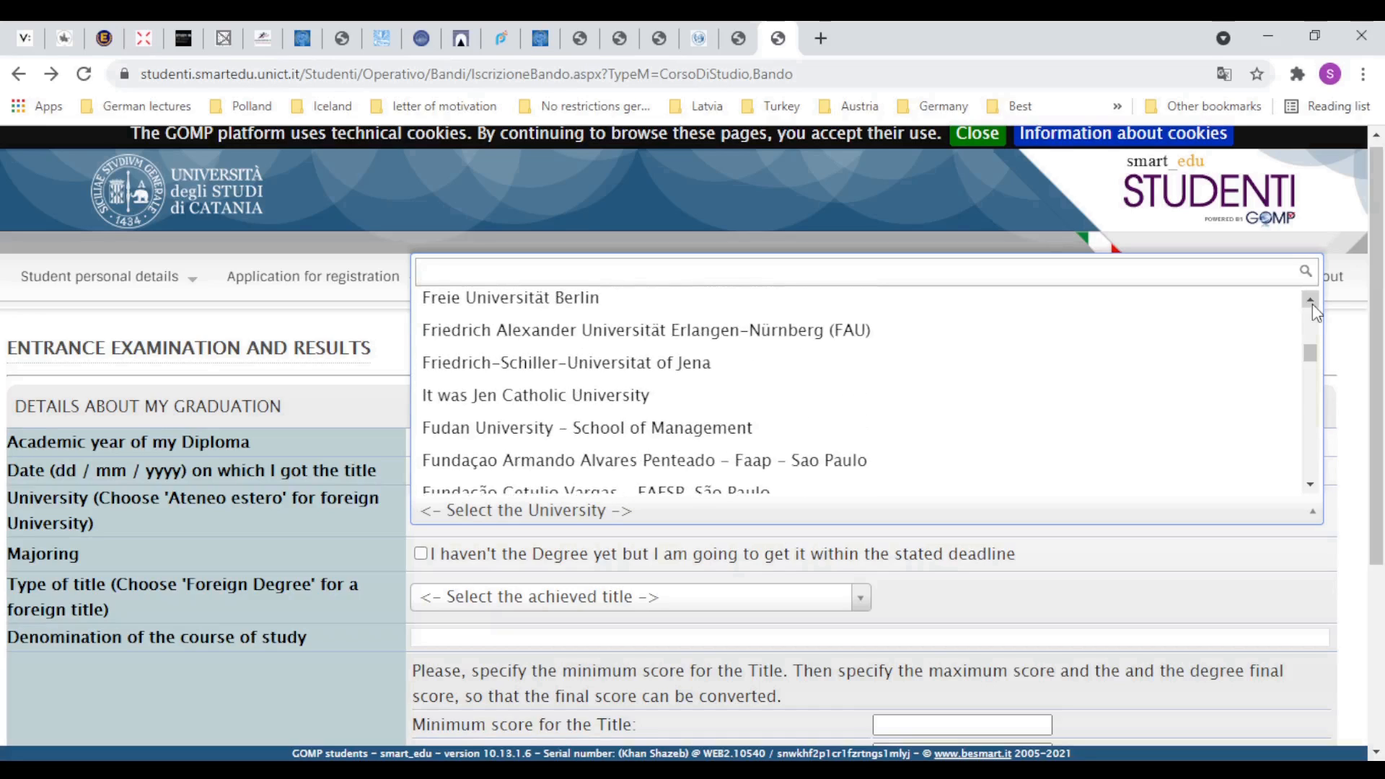
left_click(1311, 303)
left_click(1313, 304)
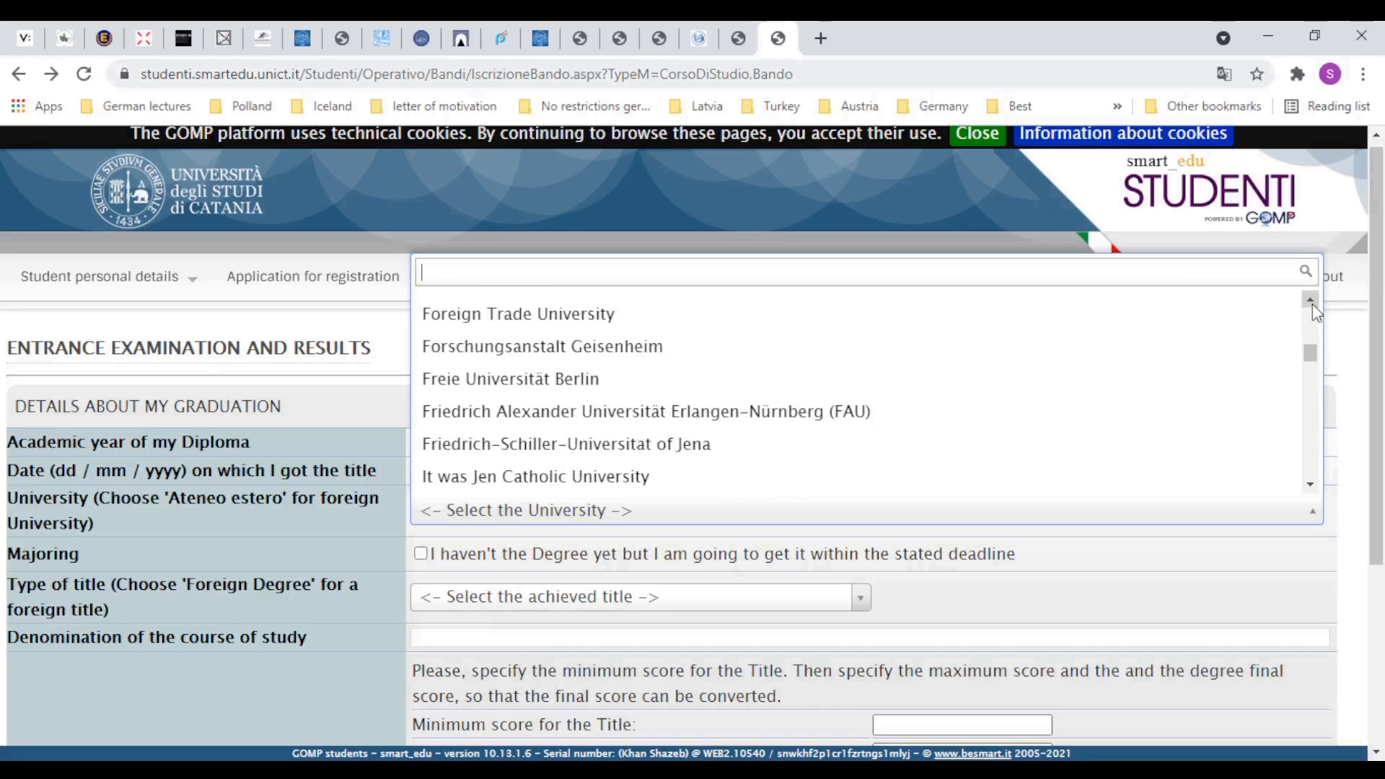
left_click(1313, 304)
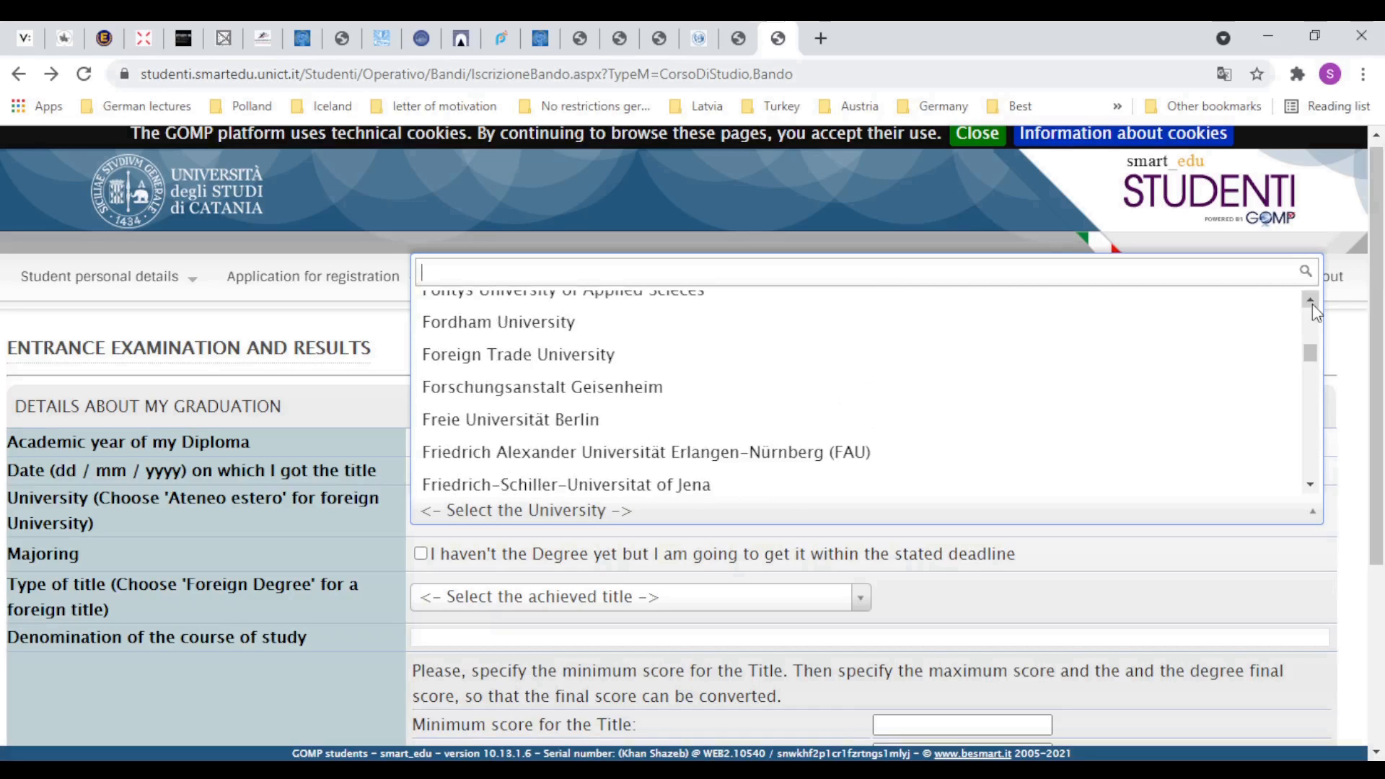
left_click(1313, 305)
left_click(1313, 305)
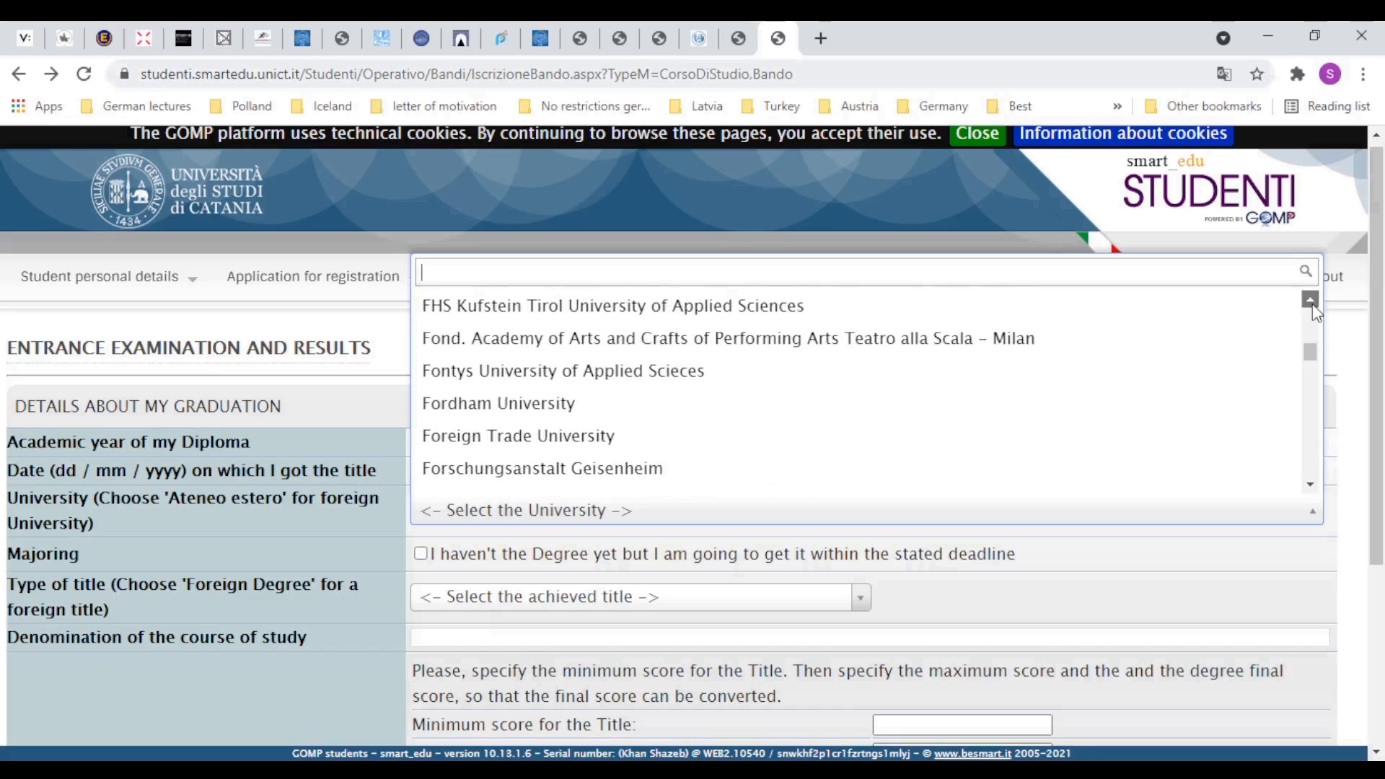
left_click(1313, 305)
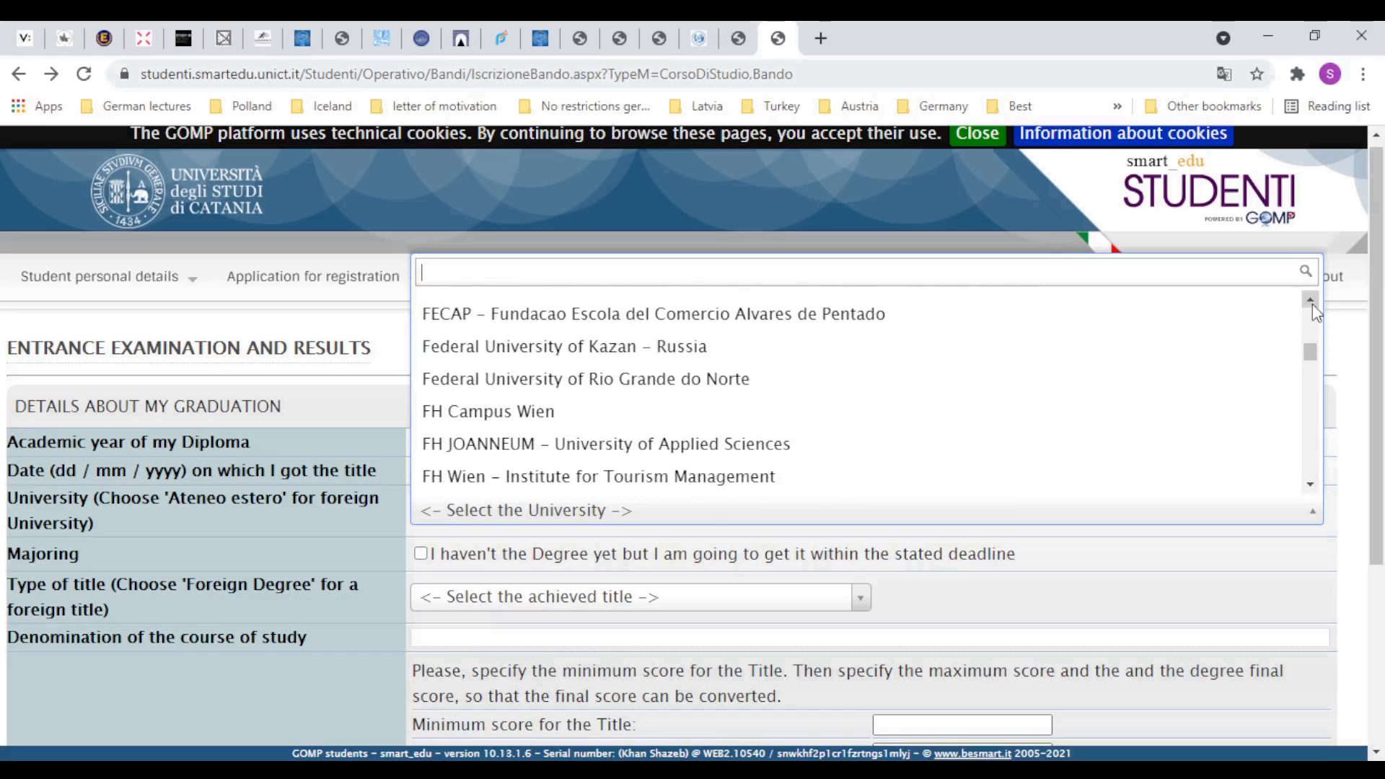
left_click(1313, 305)
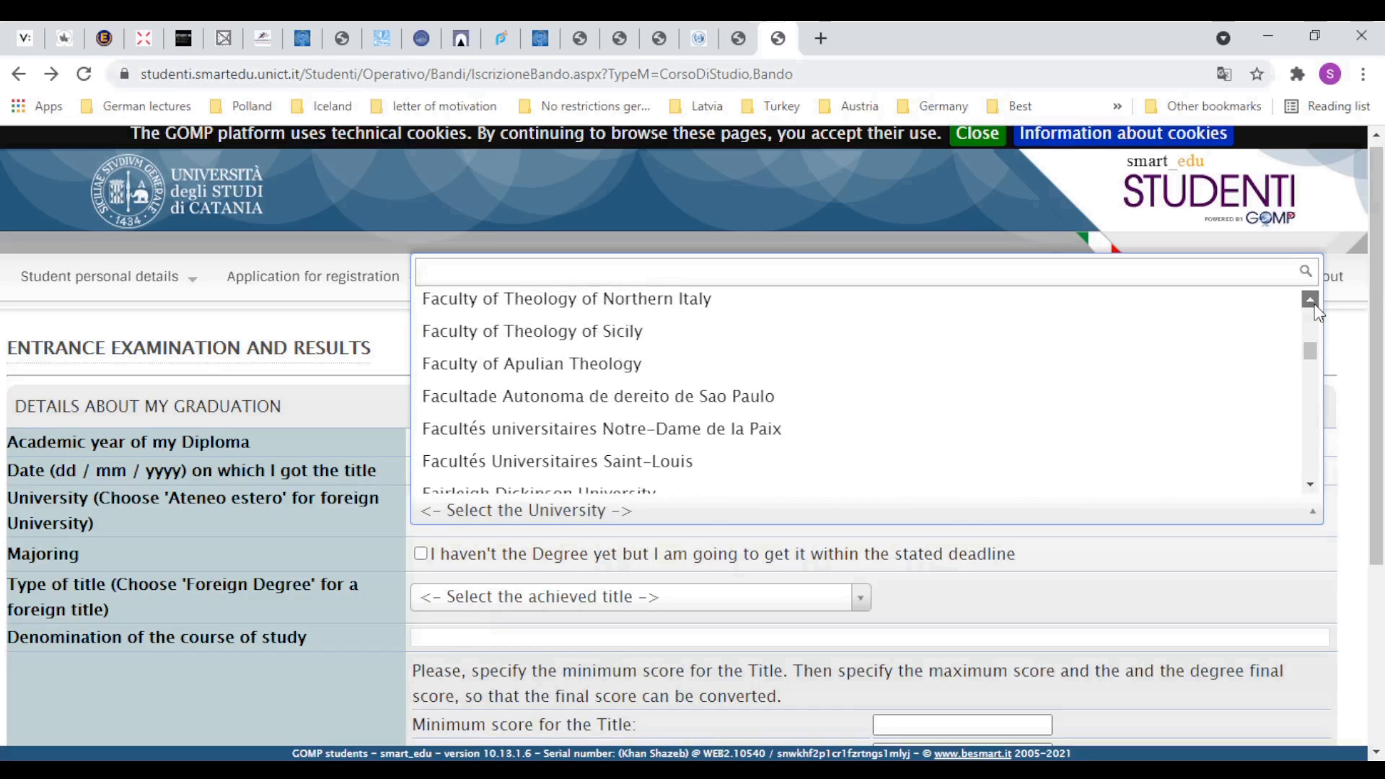
left_click(1315, 304)
left_click(1314, 305)
left_click(1314, 305)
left_click(1315, 305)
left_click(1315, 304)
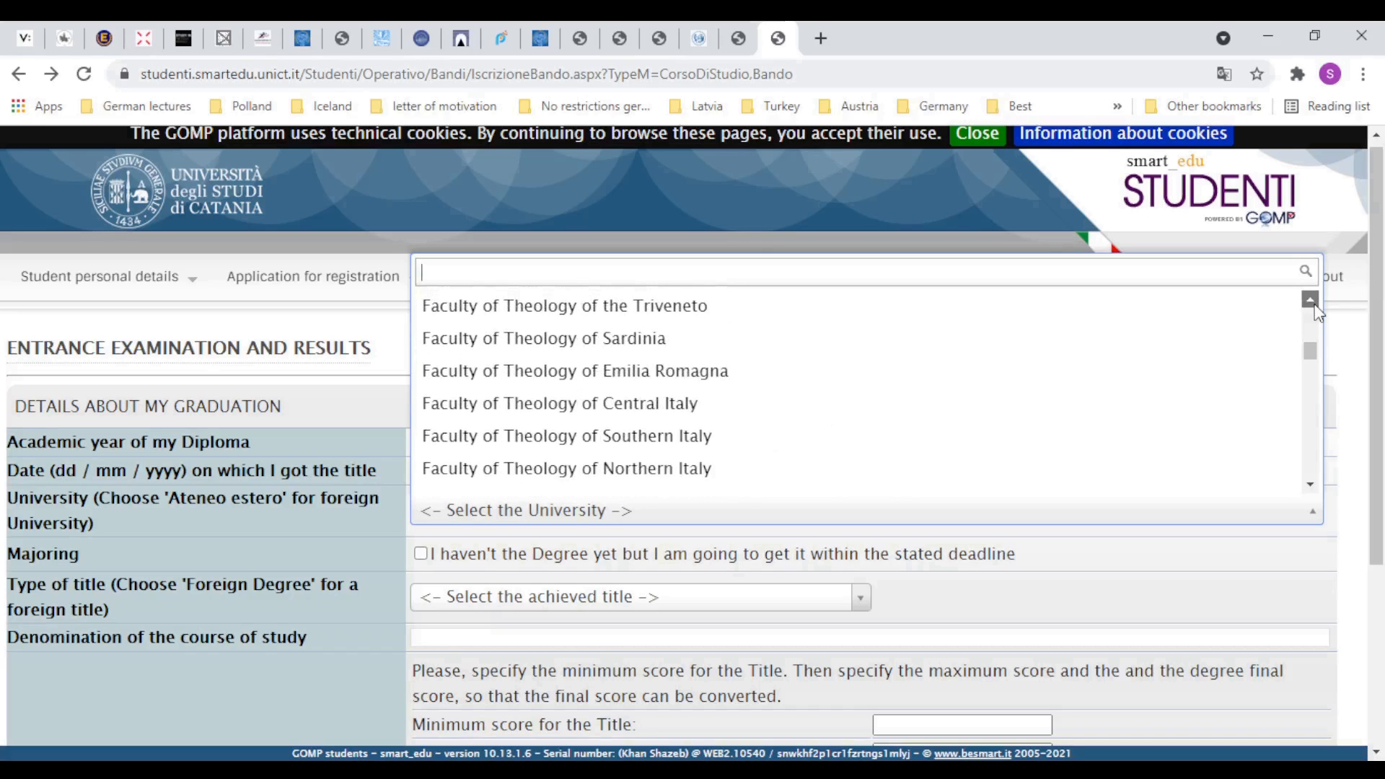
left_click(1314, 304)
left_click(1314, 305)
left_click(1315, 304)
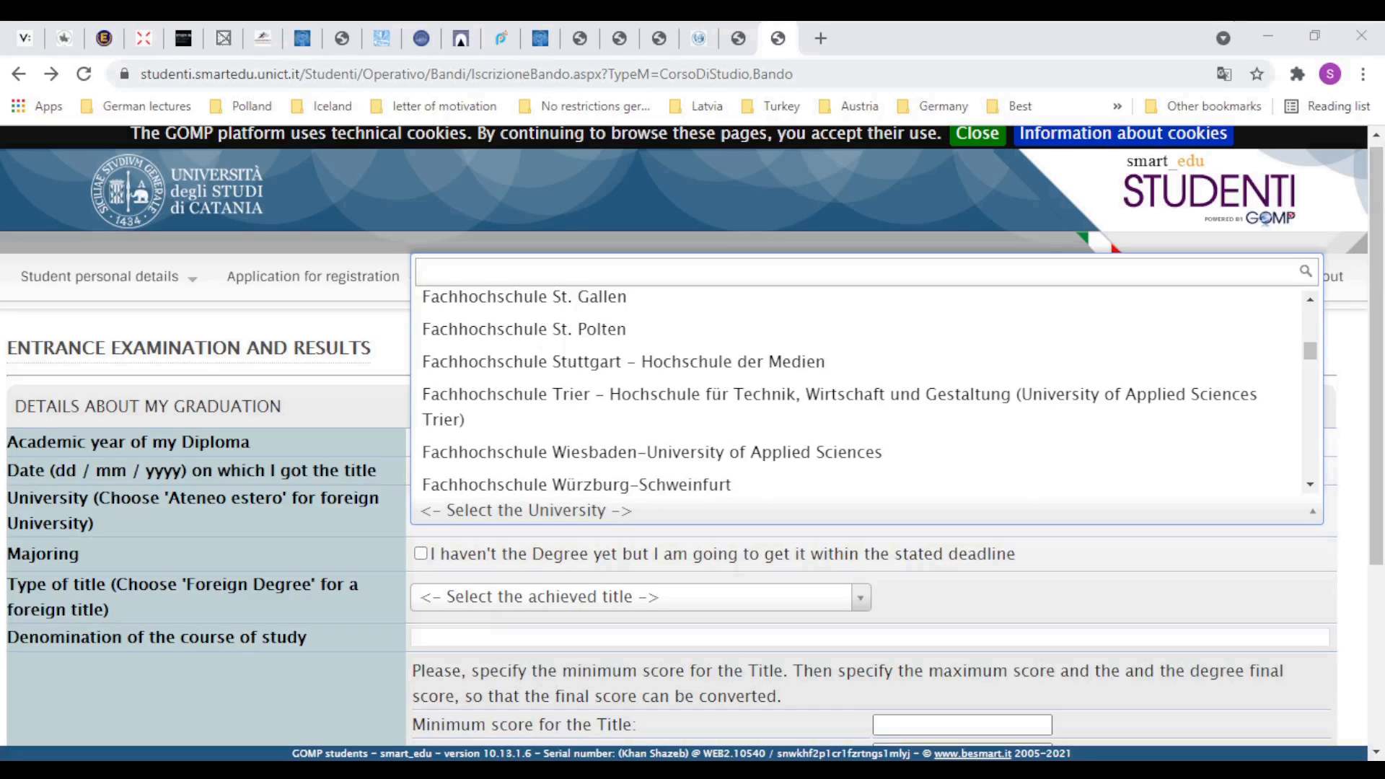
left_click_drag(1310, 351, 1310, 316)
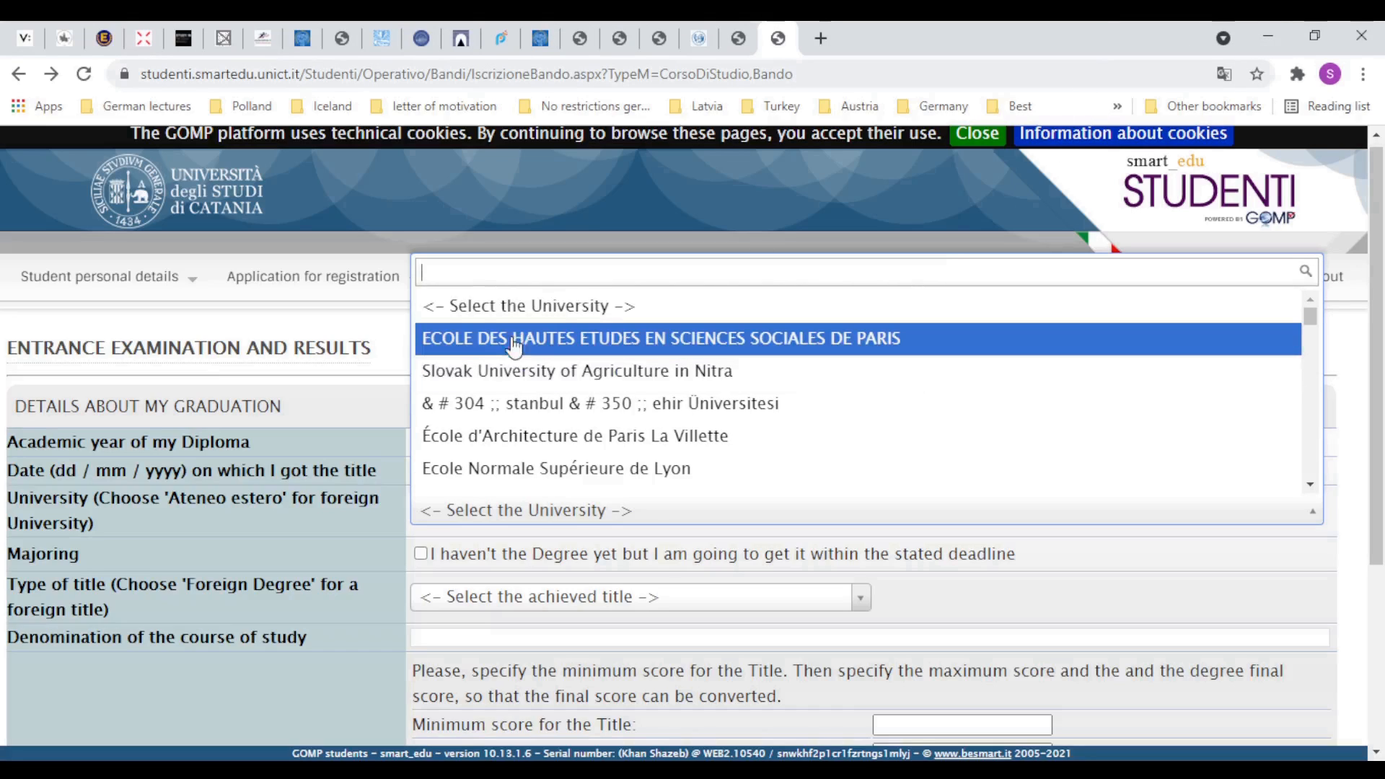
left_click(248, 505)
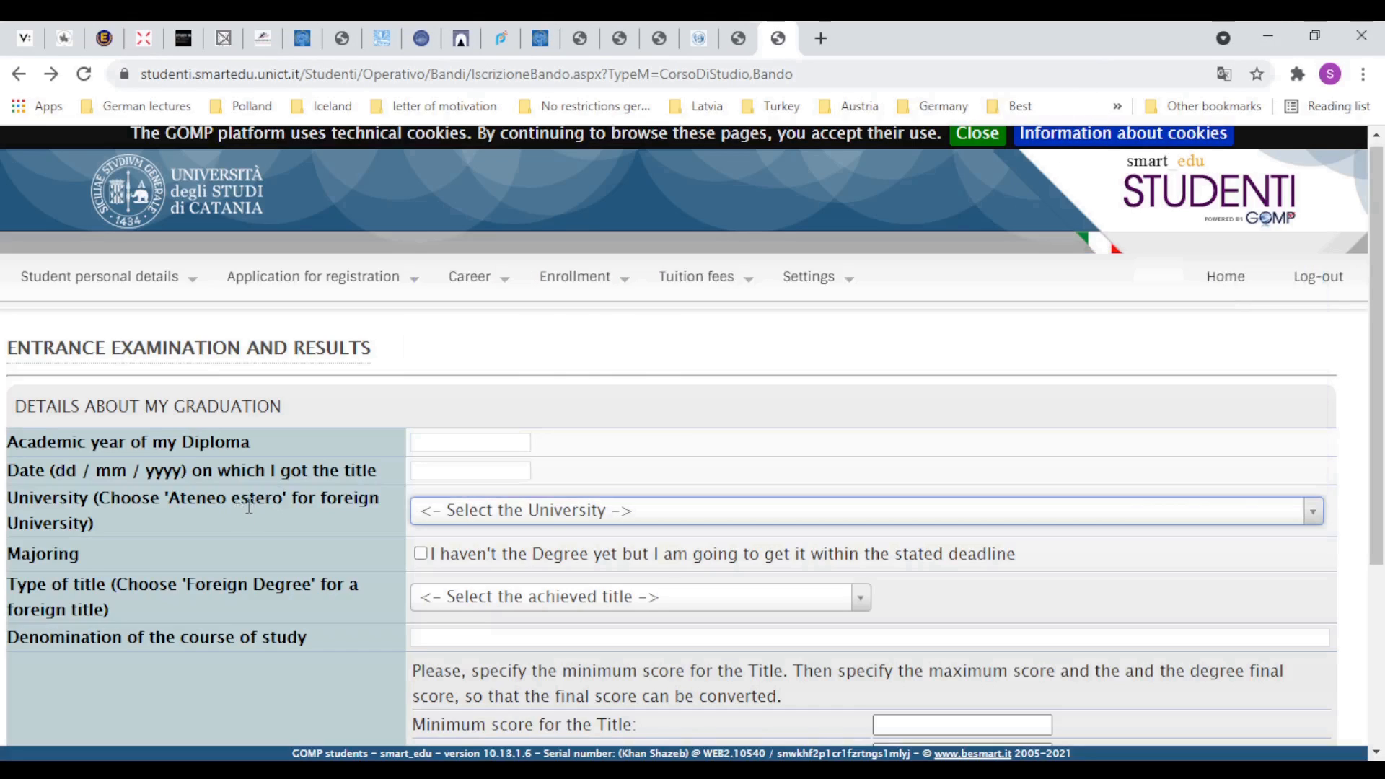
Copy "Ateneo" from the university instruction, search the university list for it and choose the foreign university entry, ateneo estero
double_click(173, 505)
key("ctrl+c")
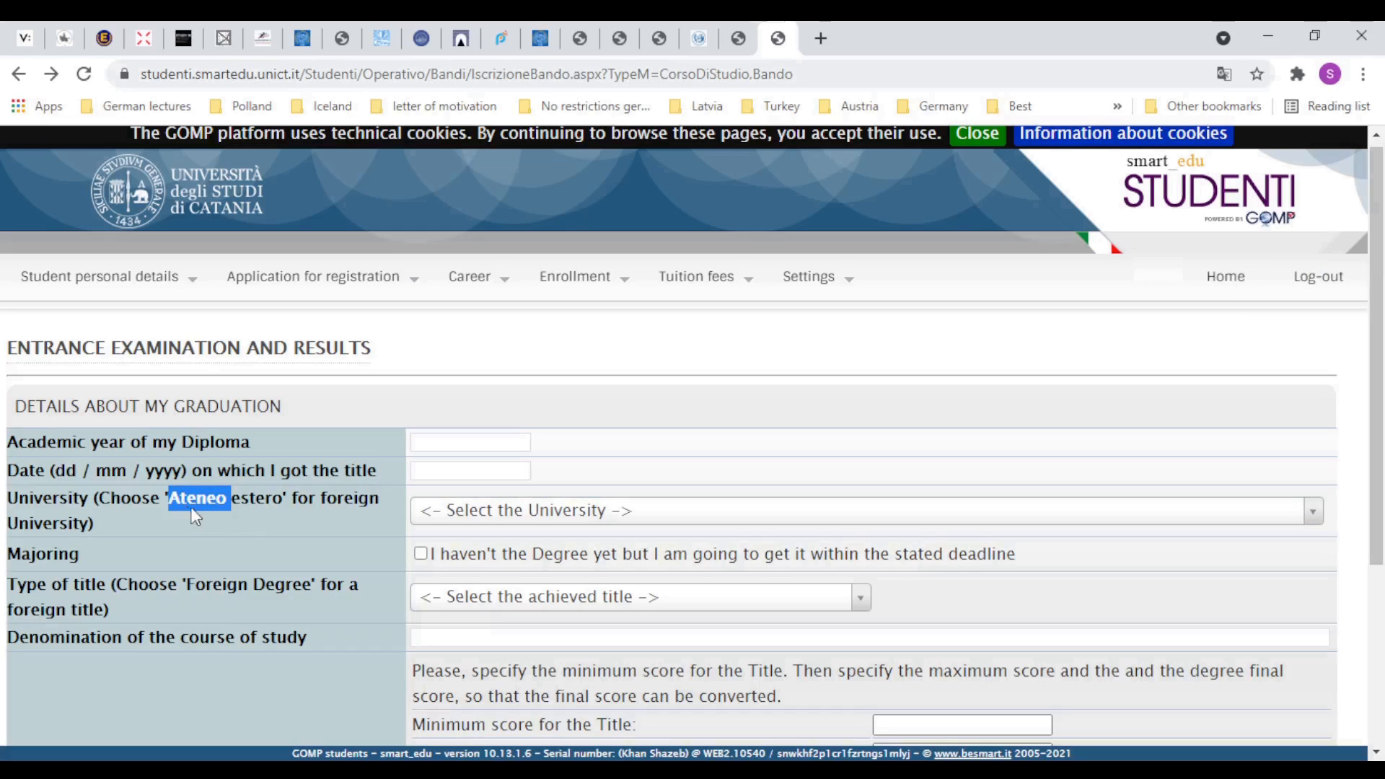
left_click(500, 516)
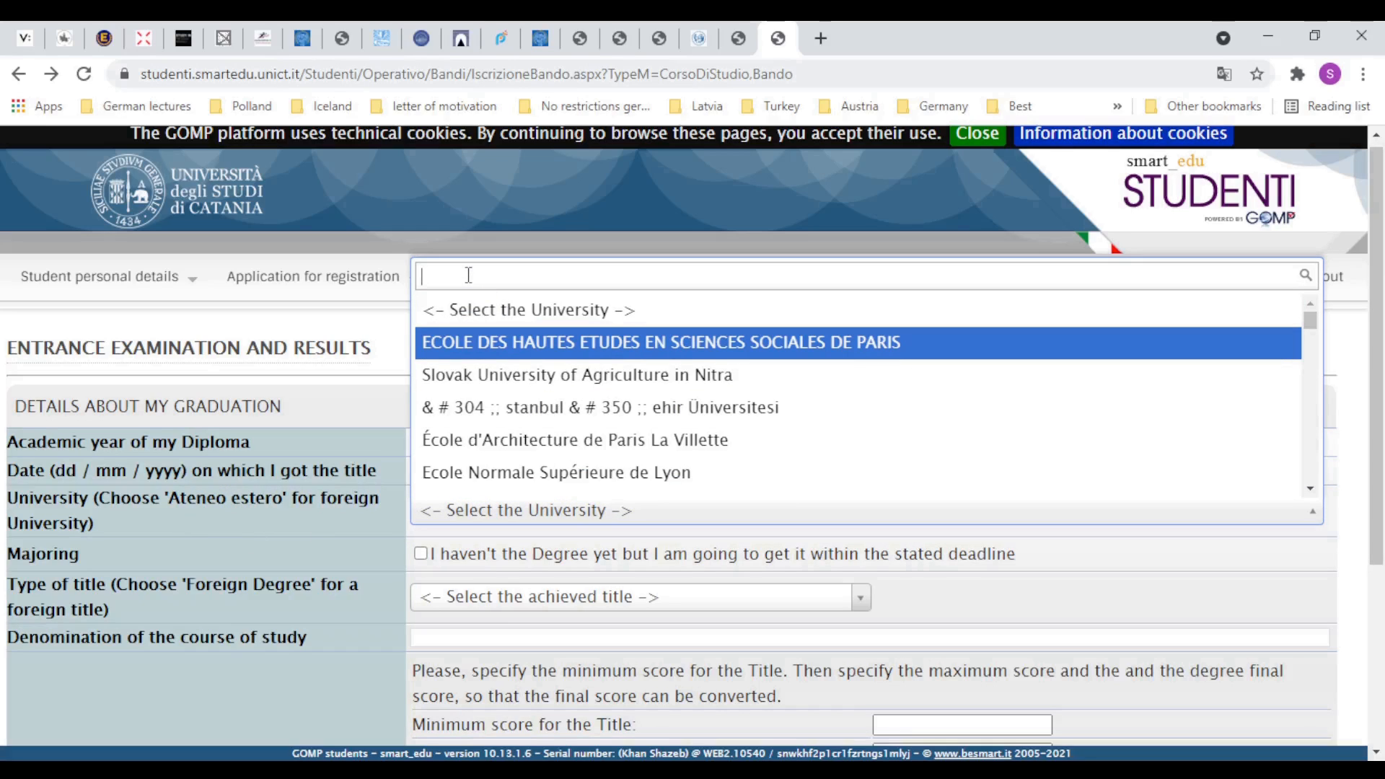
key("ctrl+v")
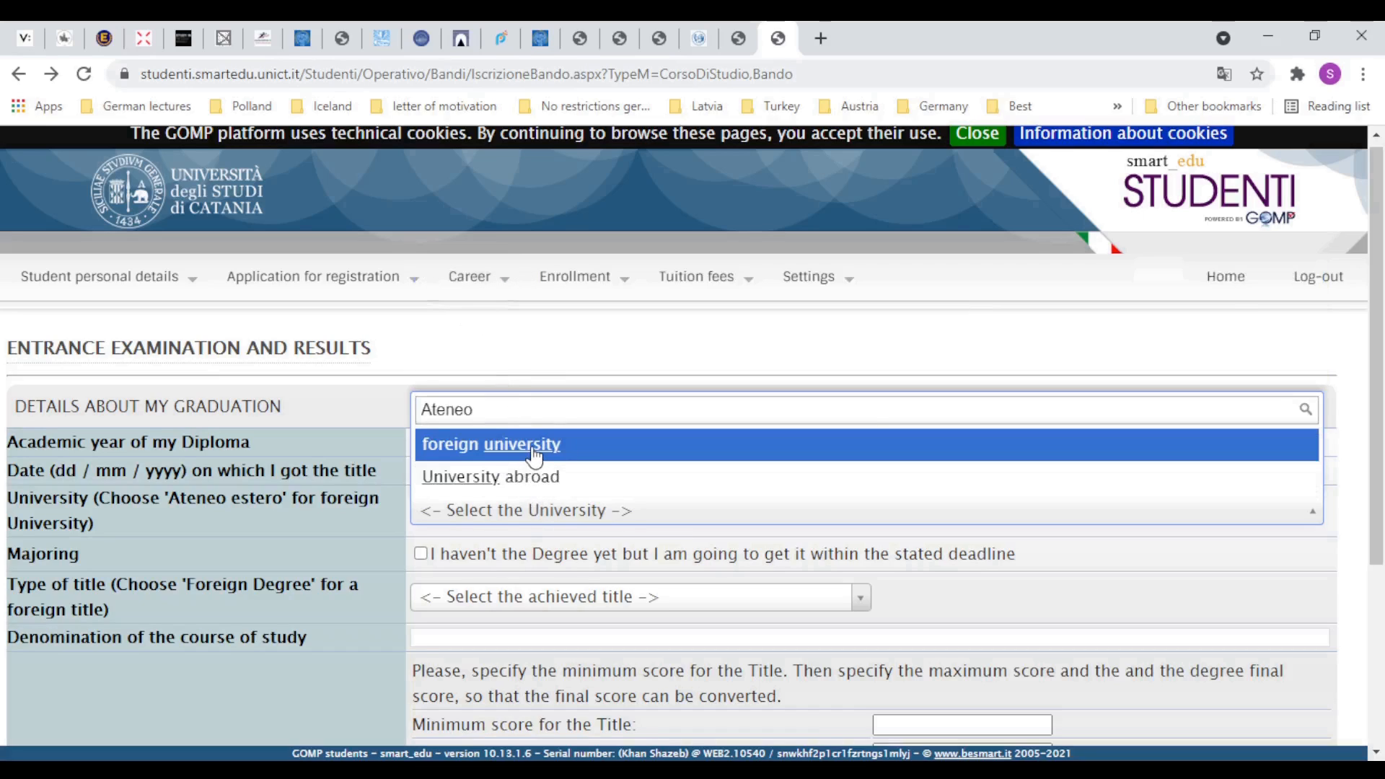
left_click(534, 455)
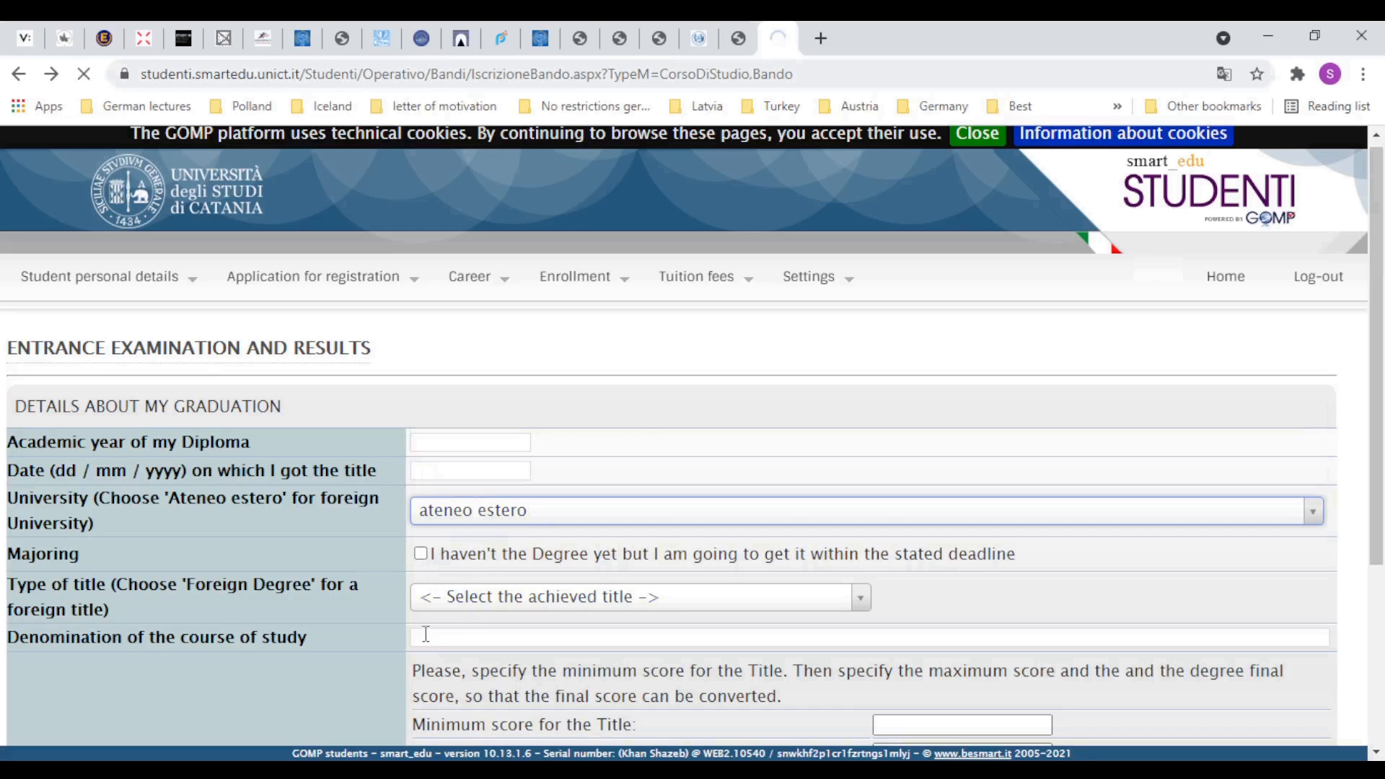
Enter 3105/2018 as the diploma's academic year and 17/09/2019 as the date the title was obtained
scroll(455, 547, "down", 4)
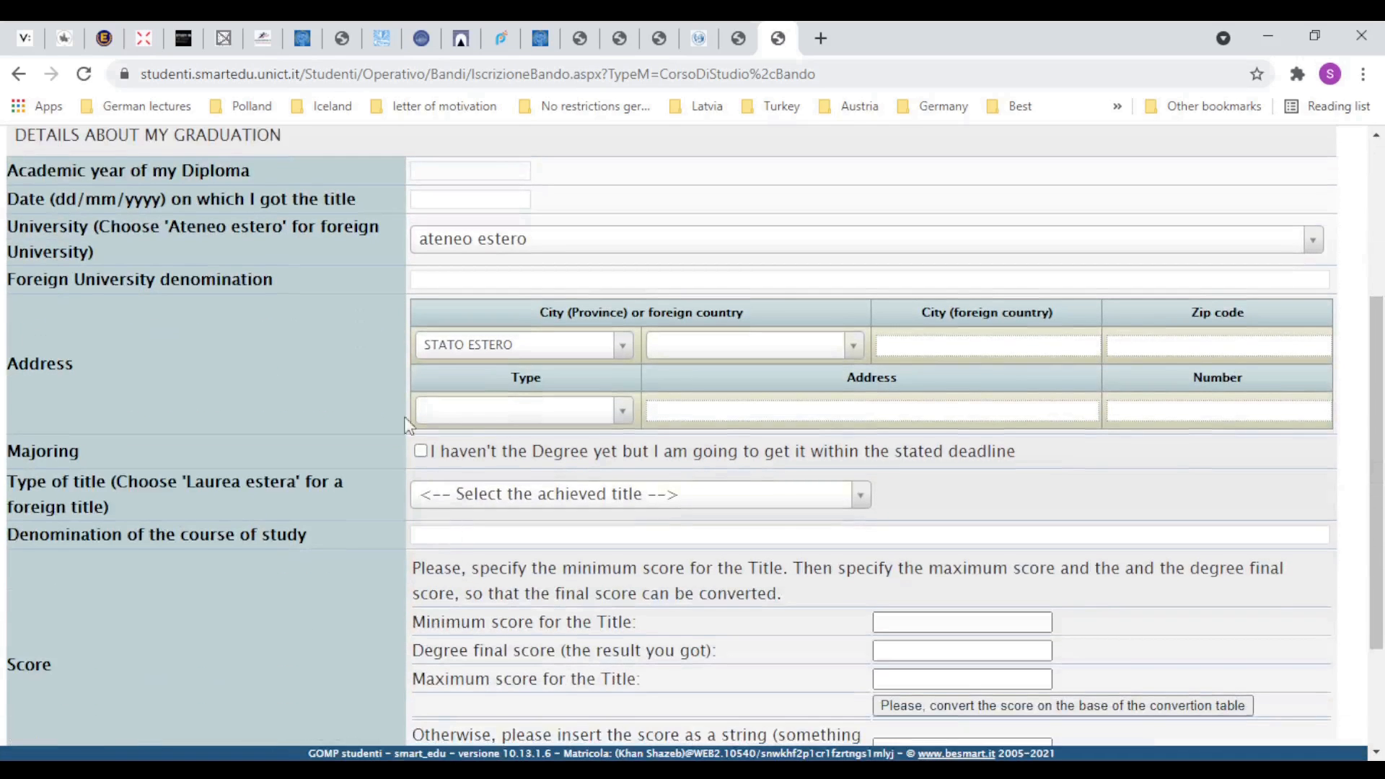
scroll(225, 262, "up", 4)
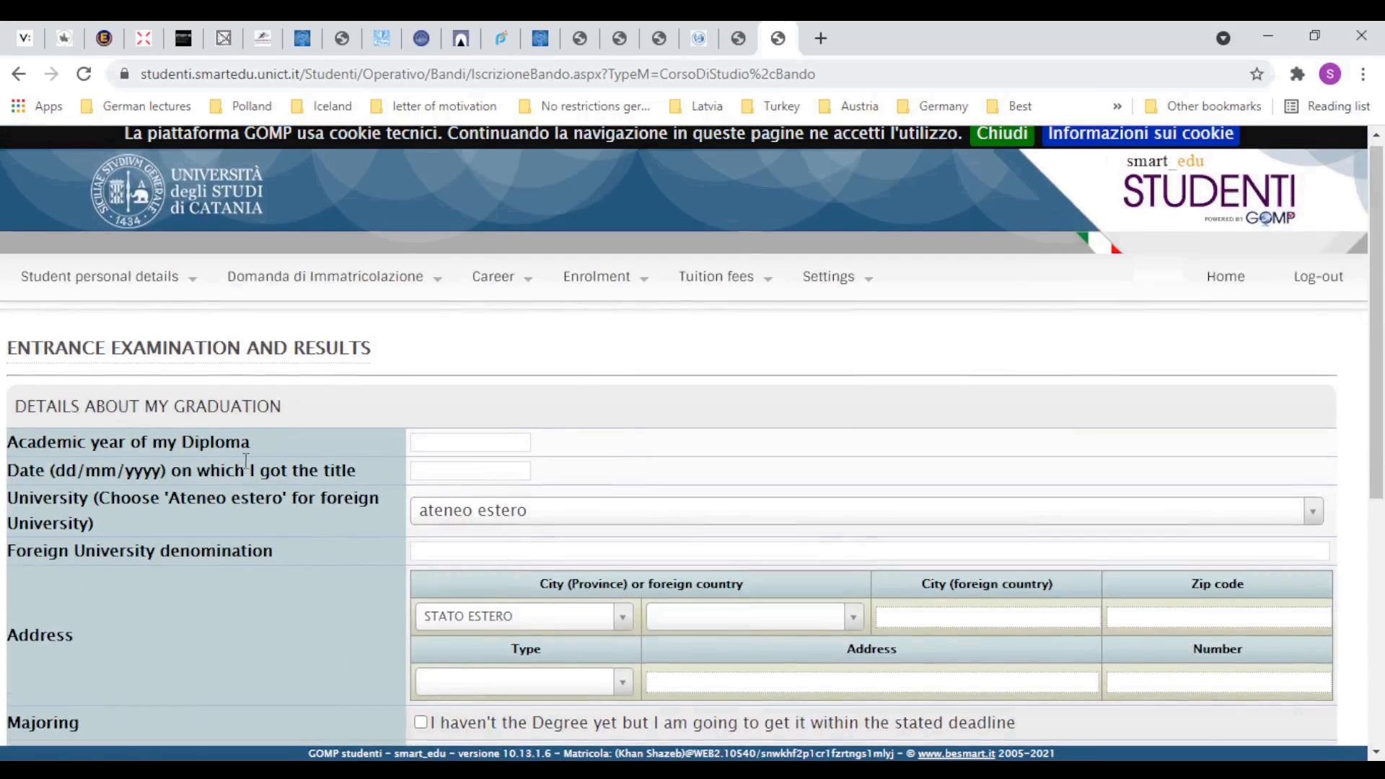
left_click(425, 448)
type("3105/2018")
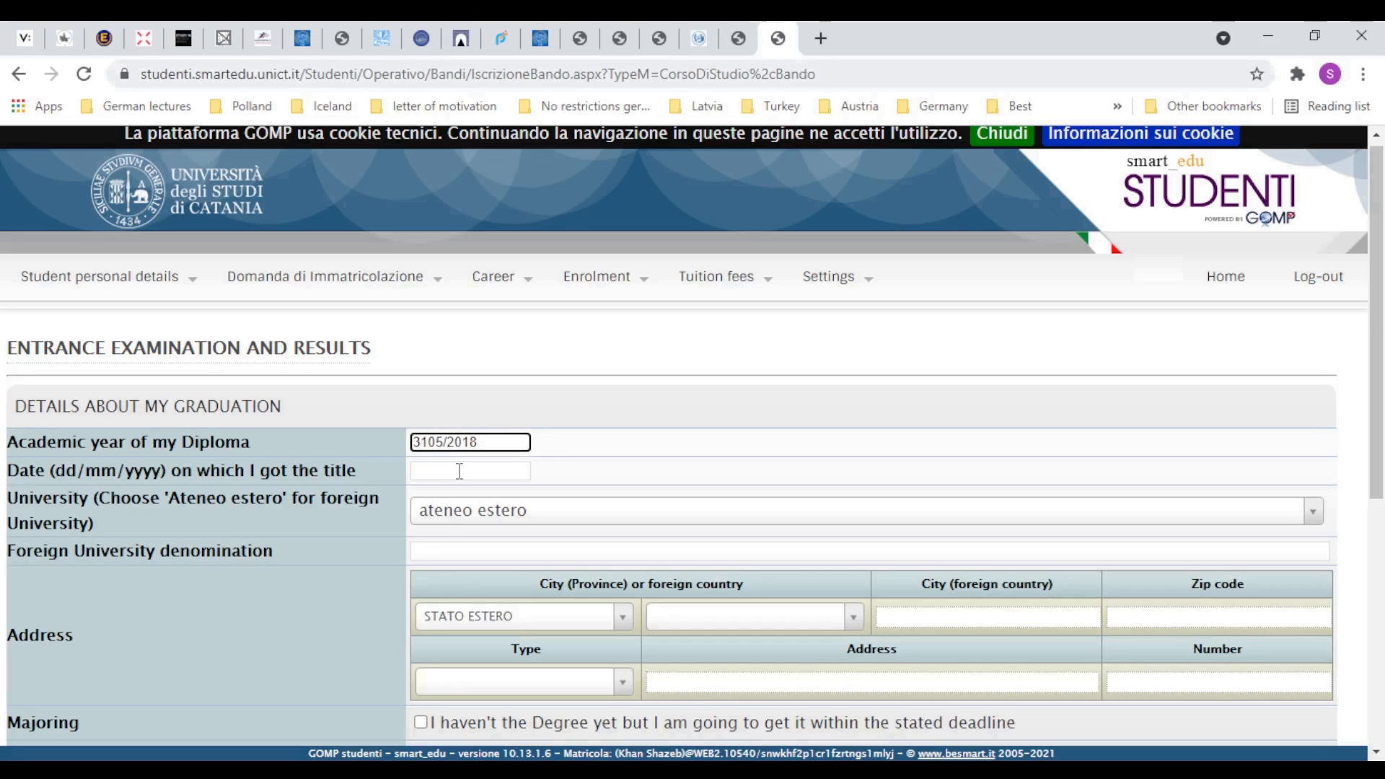
left_click(487, 474)
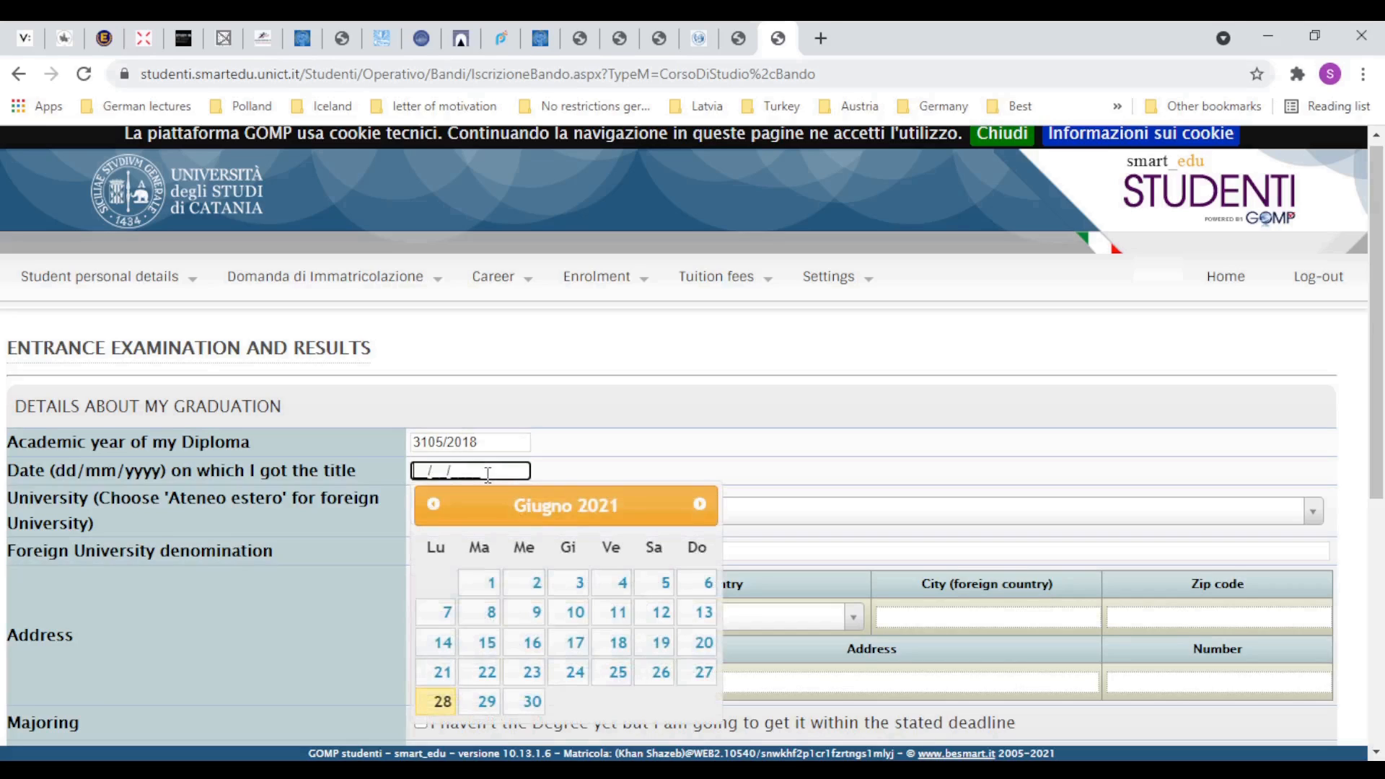
type("17/09/2019")
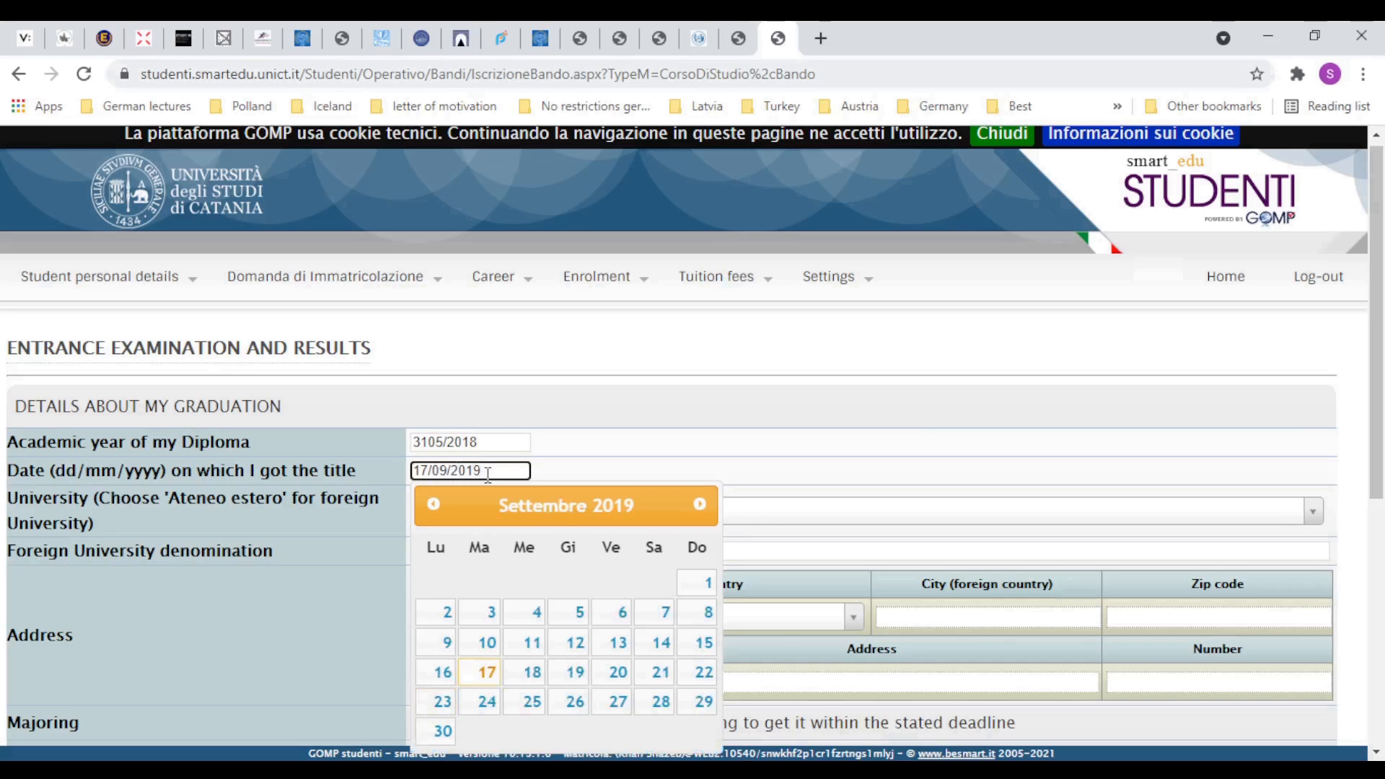
left_click(167, 498)
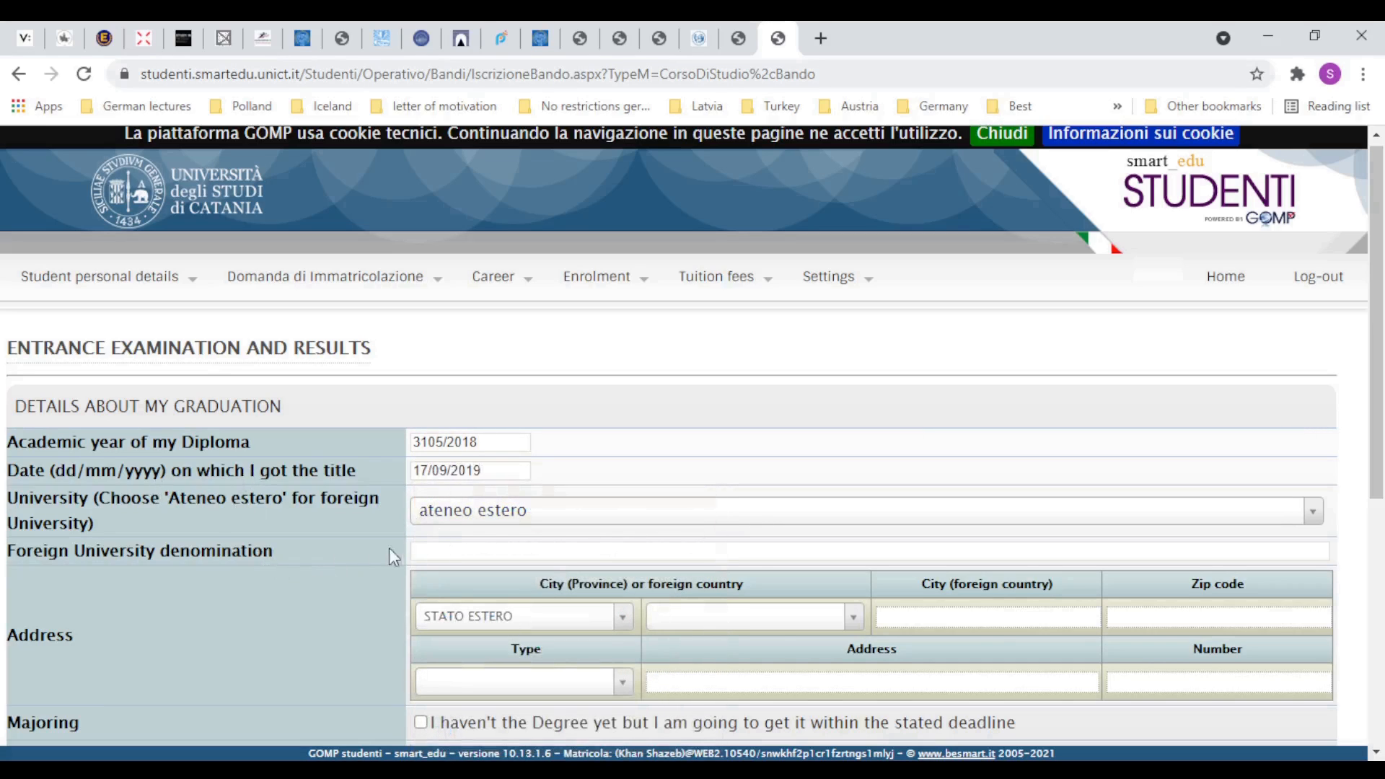
Browse the achieved title types for an option that fits a foreign degree
left_click(442, 549)
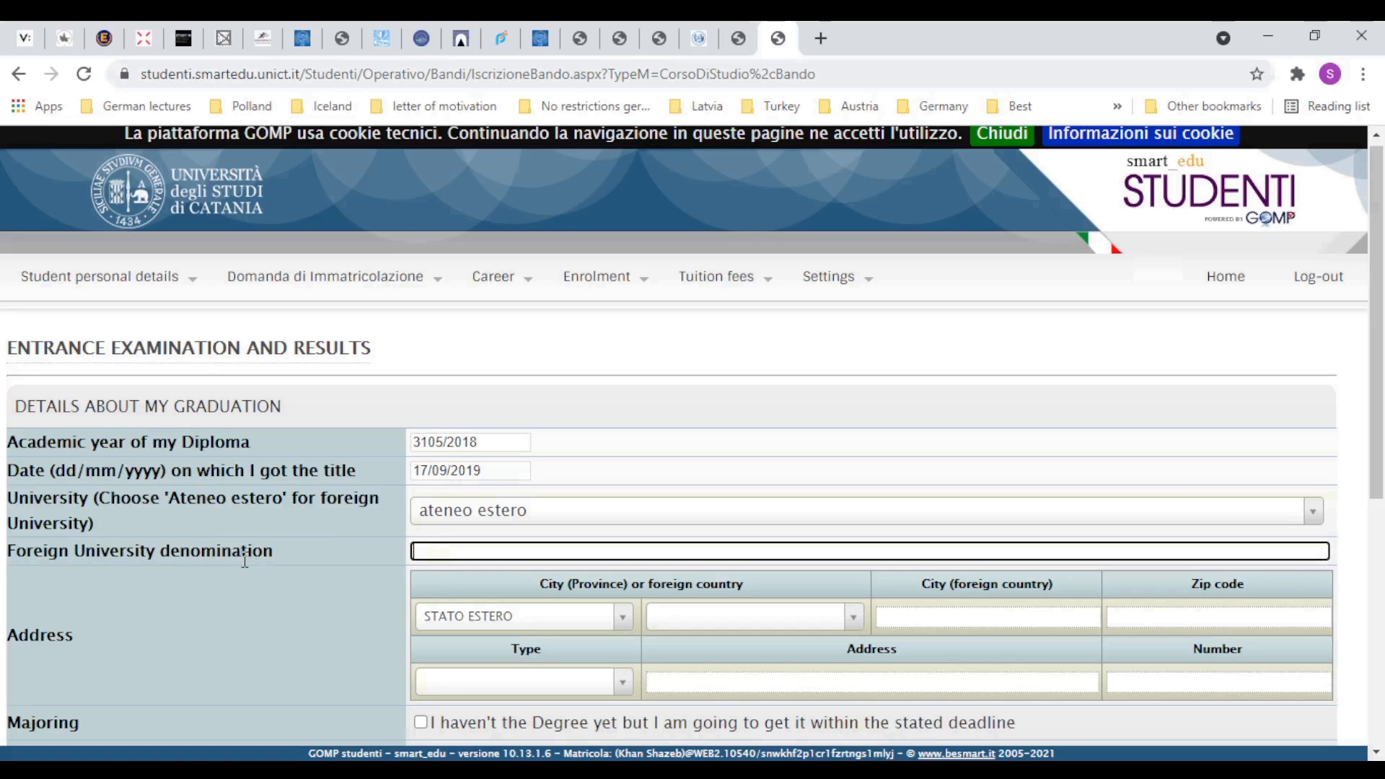
scroll(450, 610, "down", 5)
scroll(462, 599, "up", 3)
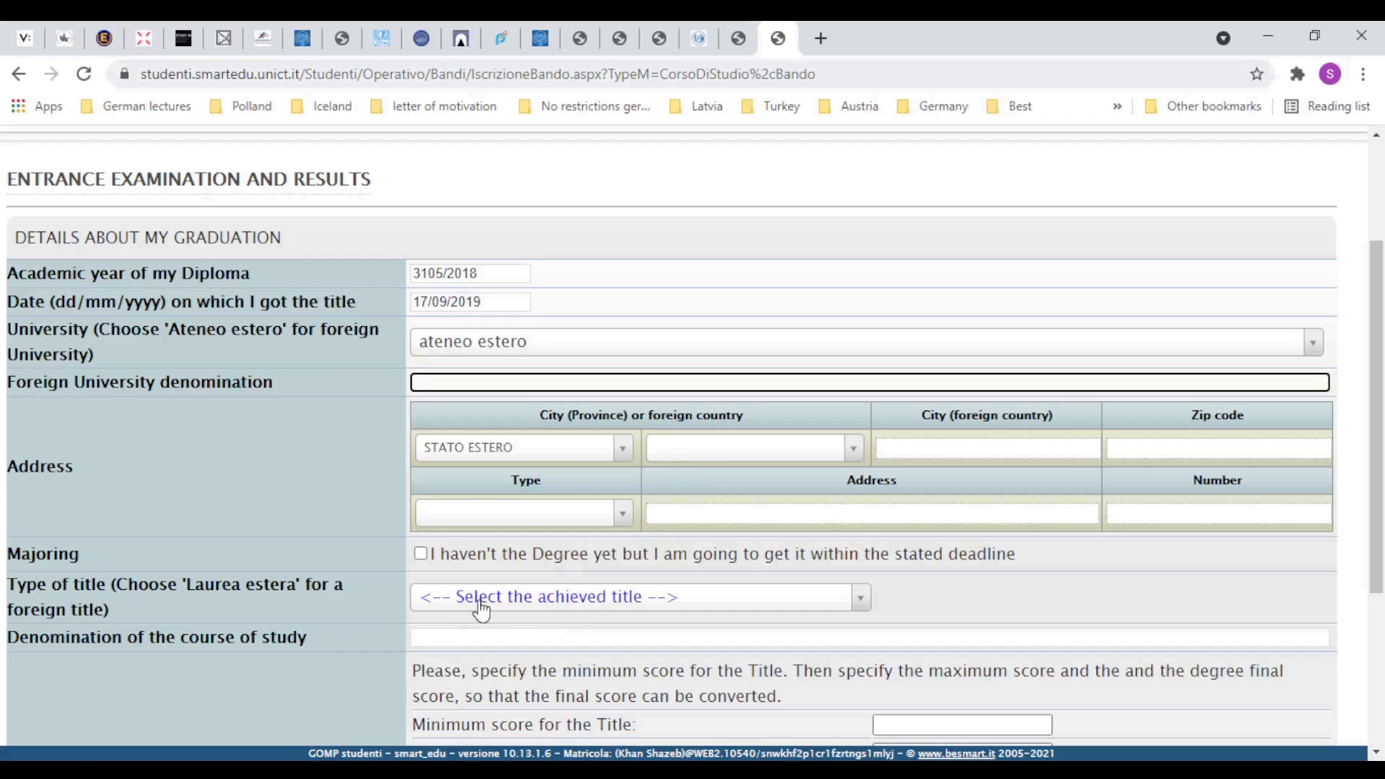
left_click(459, 597)
scroll(561, 452, "down", 8)
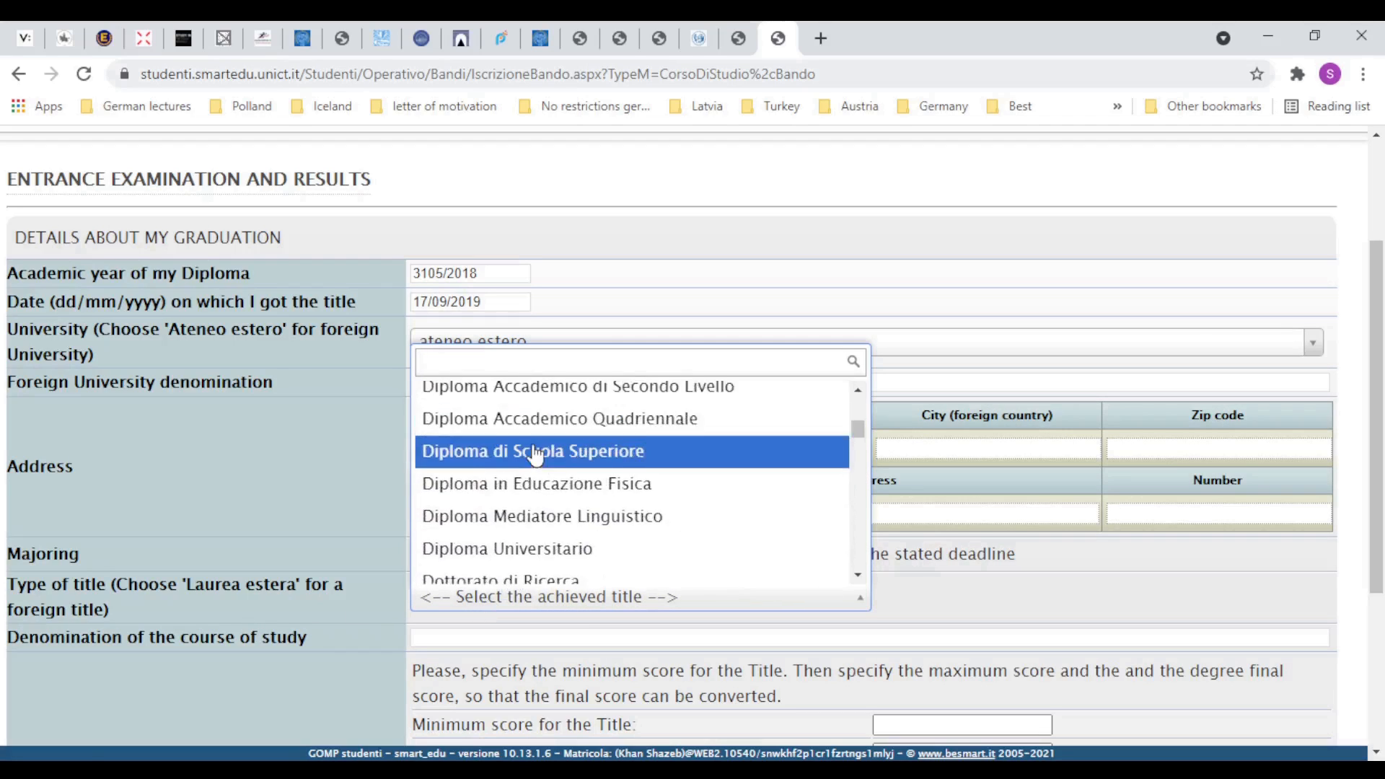
scroll(534, 465, "up", 5)
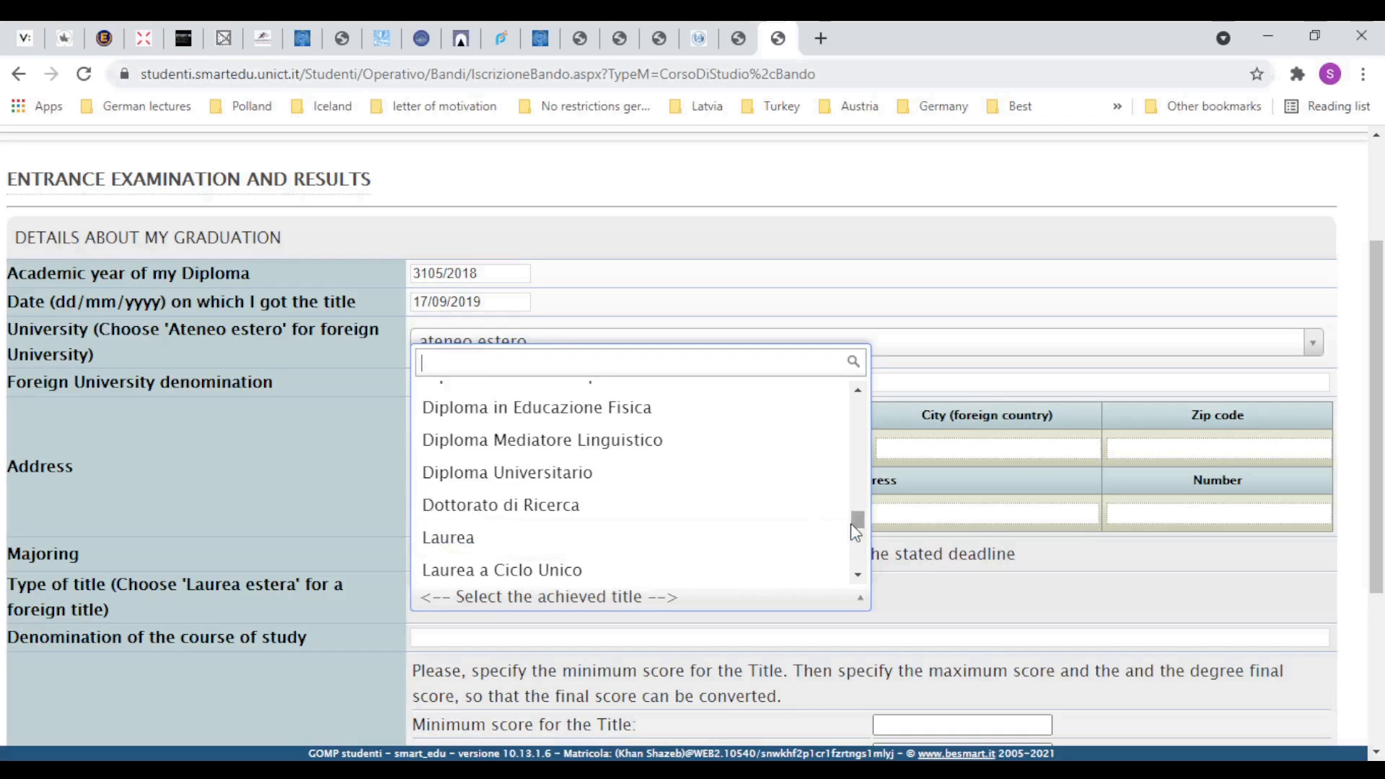
mouse_move(854, 522)
left_mouse_down()
mouse_move(869, 577)
mouse_move(864, 499)
left_mouse_up()
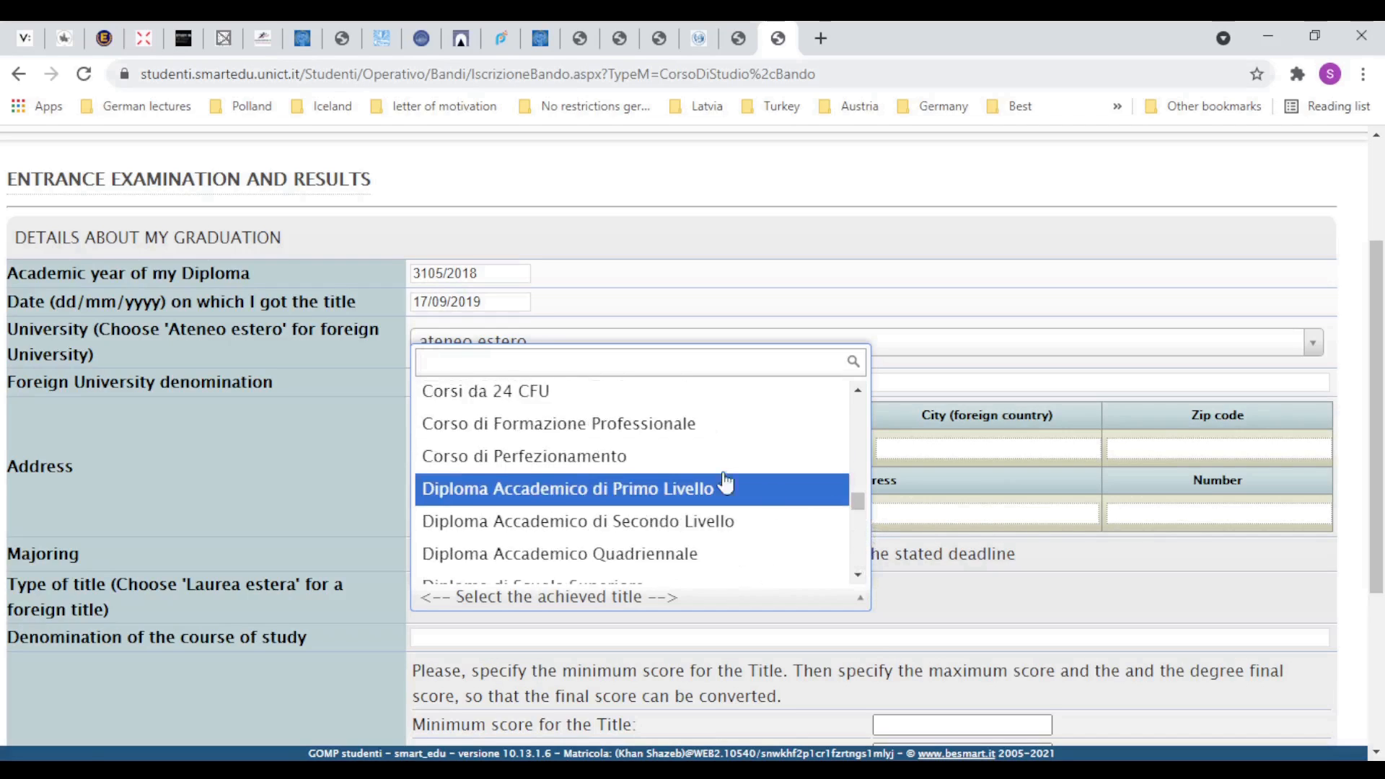
Search the achieved title types for "grad" and clear the search text
type("grad")
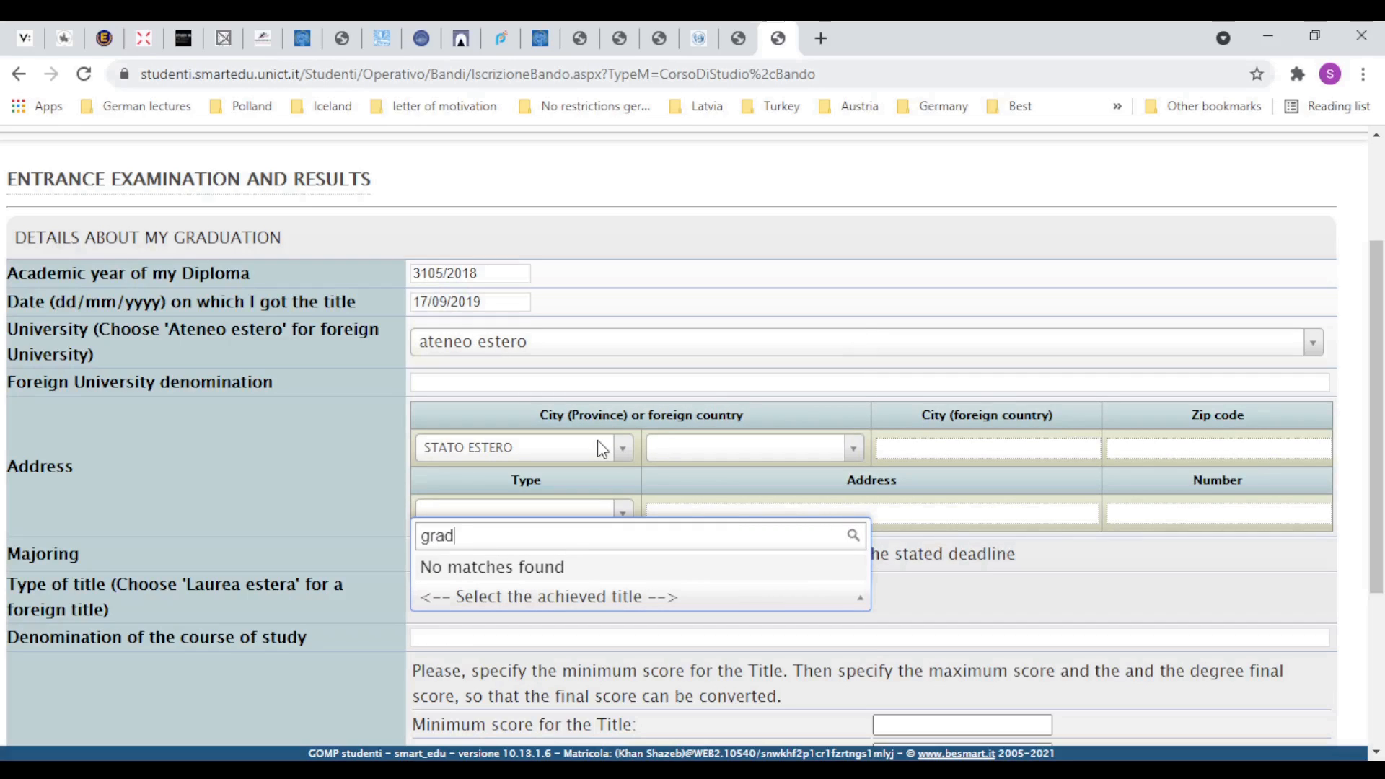
key("BackSpace")
key("BackSpace")
key("BackSpace")
key("BackSpace")
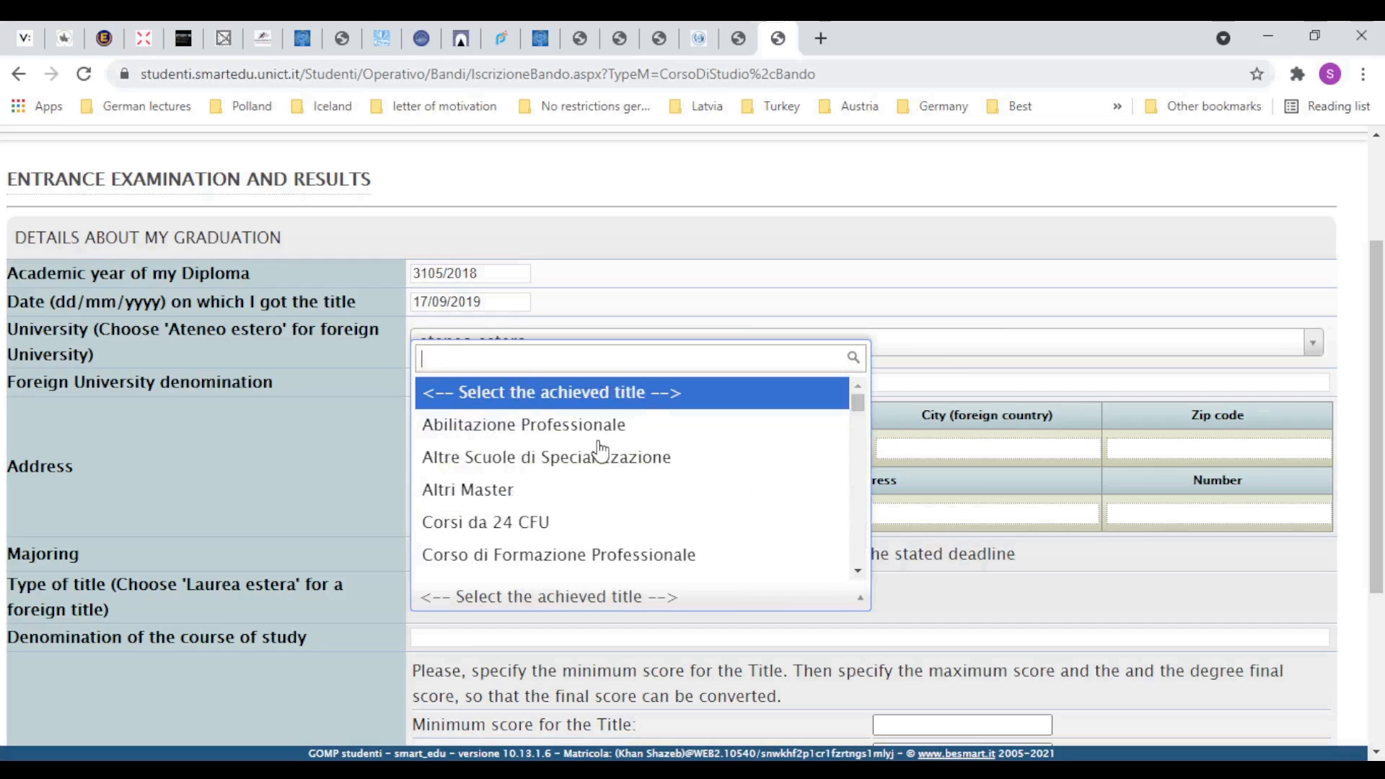
Copy "Laurea estera" from the type of title instruction, search the achieved titles for it and choose Laurea Estera
double_click(208, 587)
left_click_drag(208, 587, 267, 585)
key("ctrl+c")
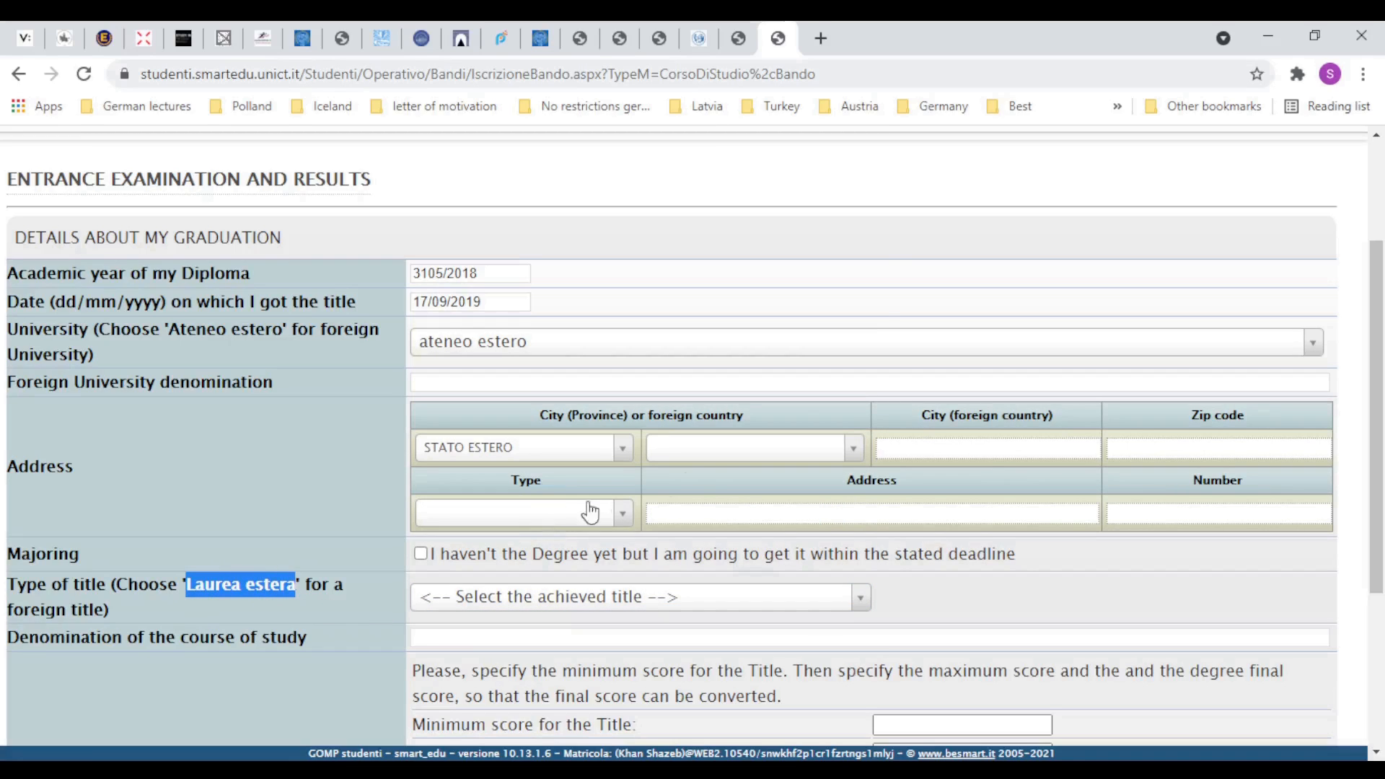
left_click(474, 601)
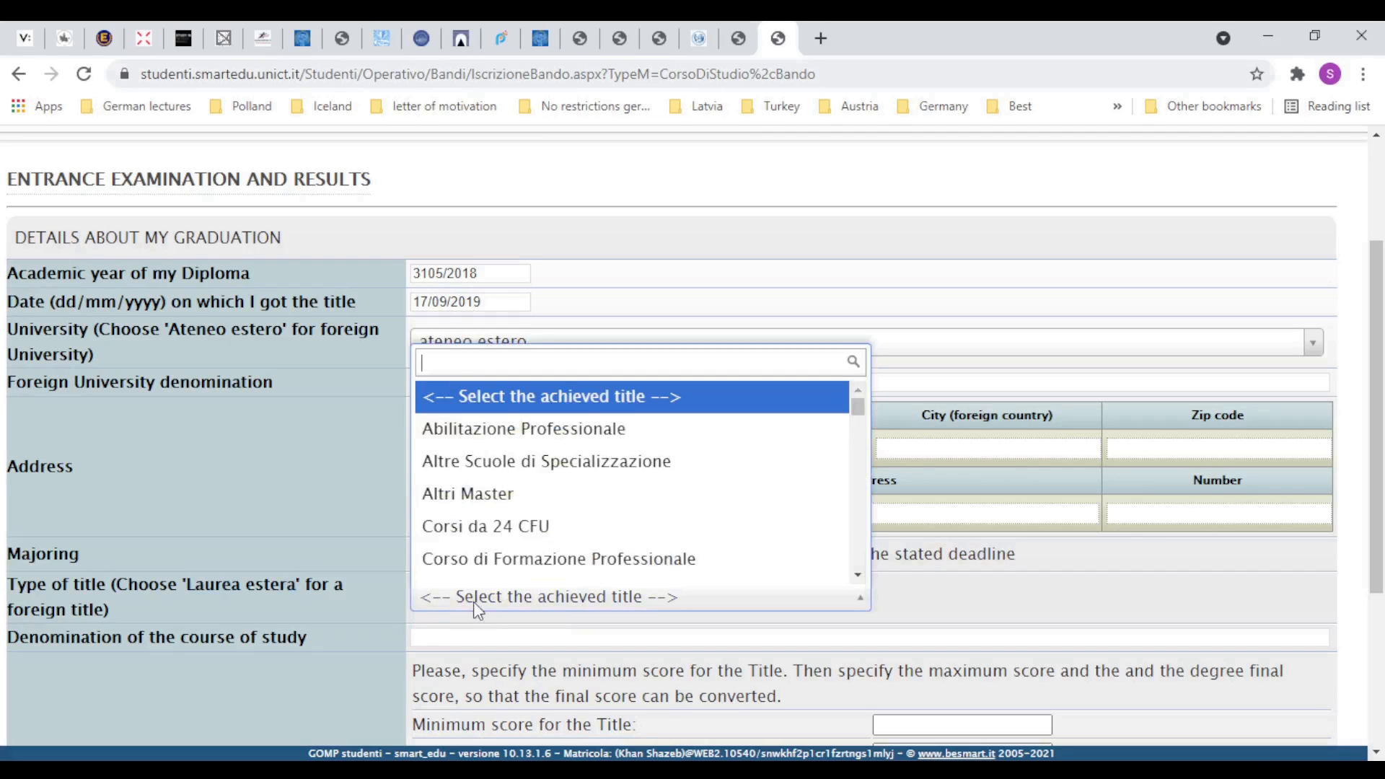
type("G")
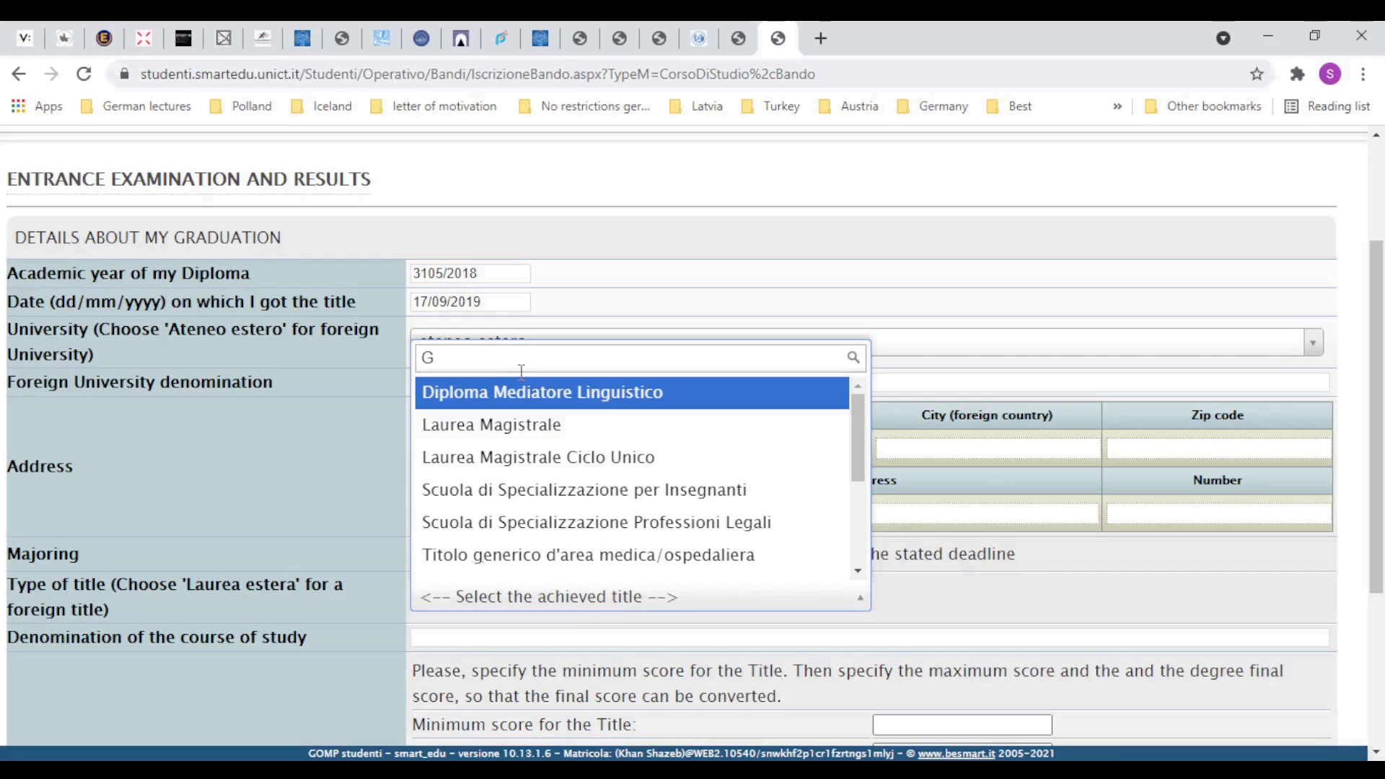
key("BackSpace")
key("ctrl+v")
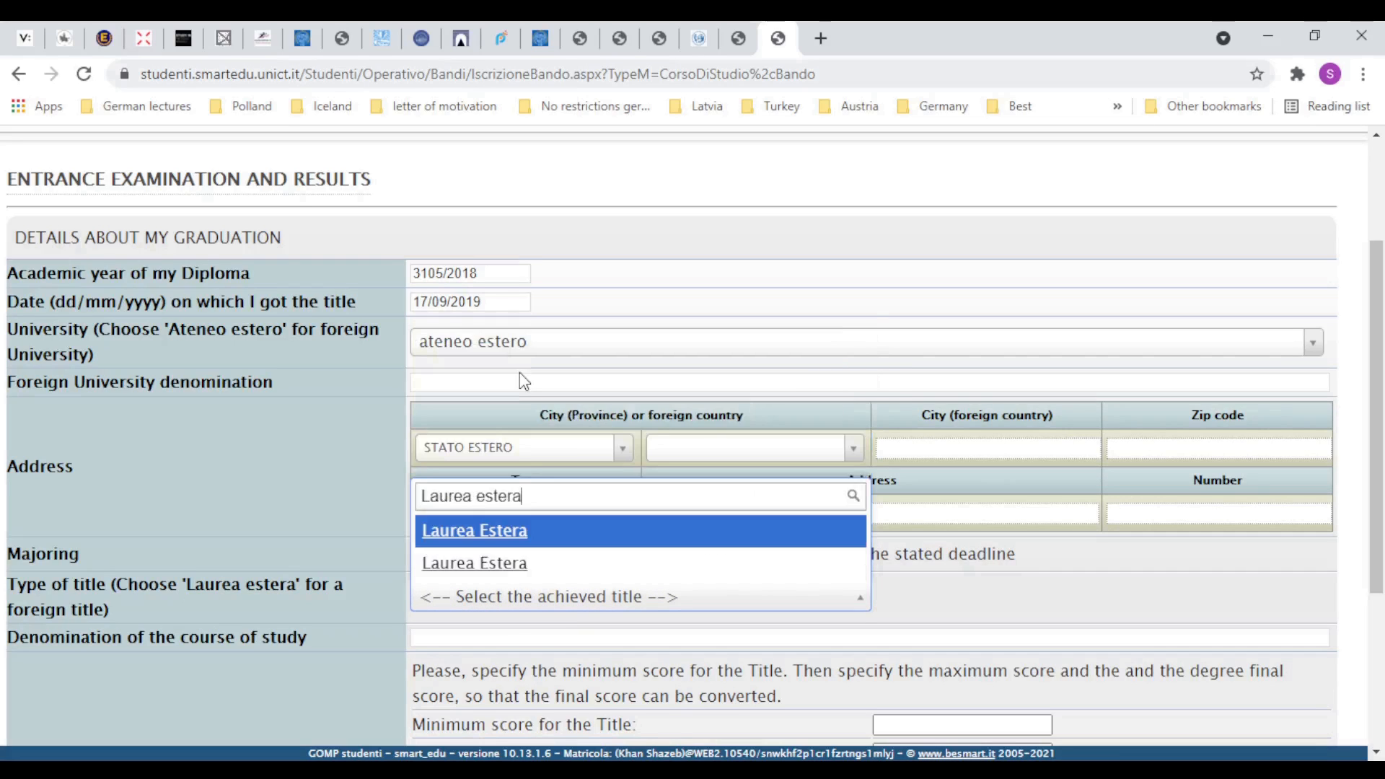
left_click(489, 538)
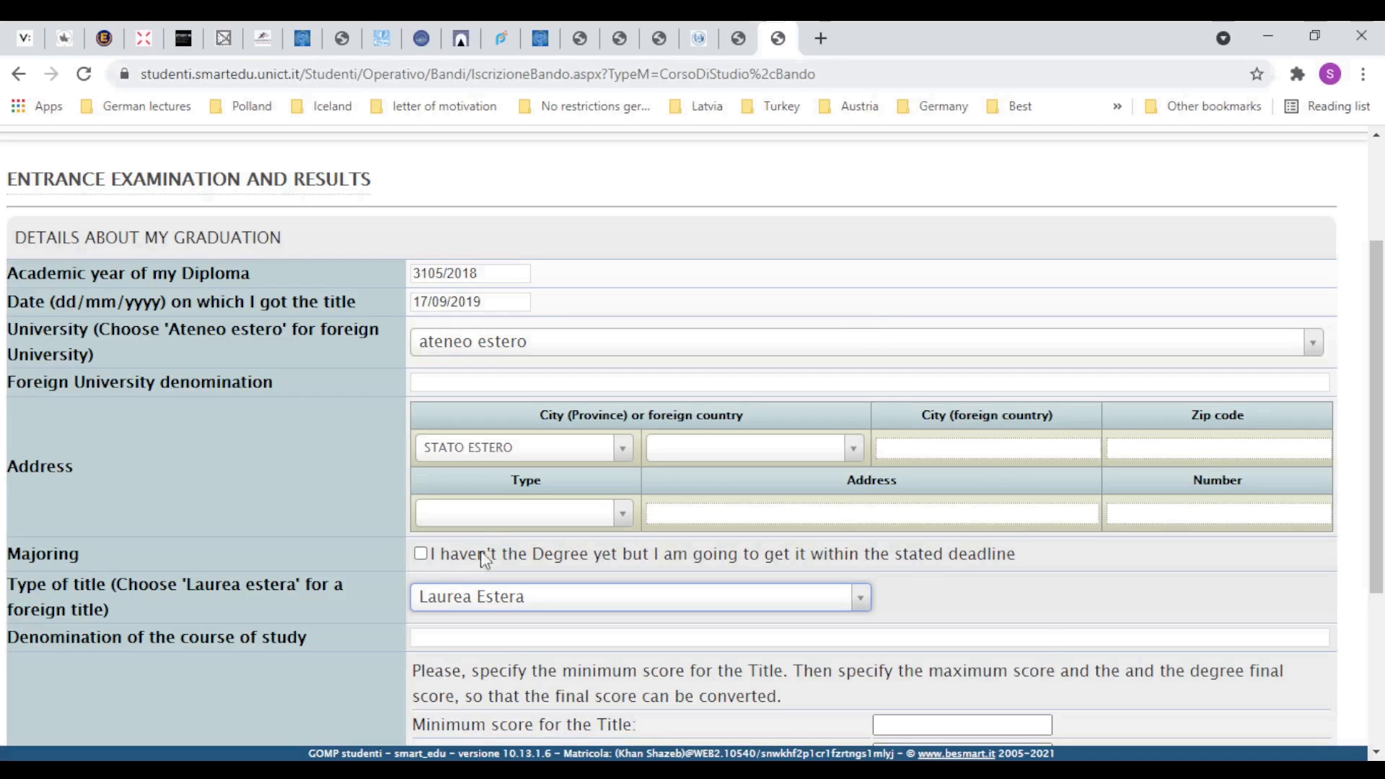
Set the foreign university's country to PAKISTAN and its city to Karachi, and enter the zip code
left_click(736, 459)
type("pak")
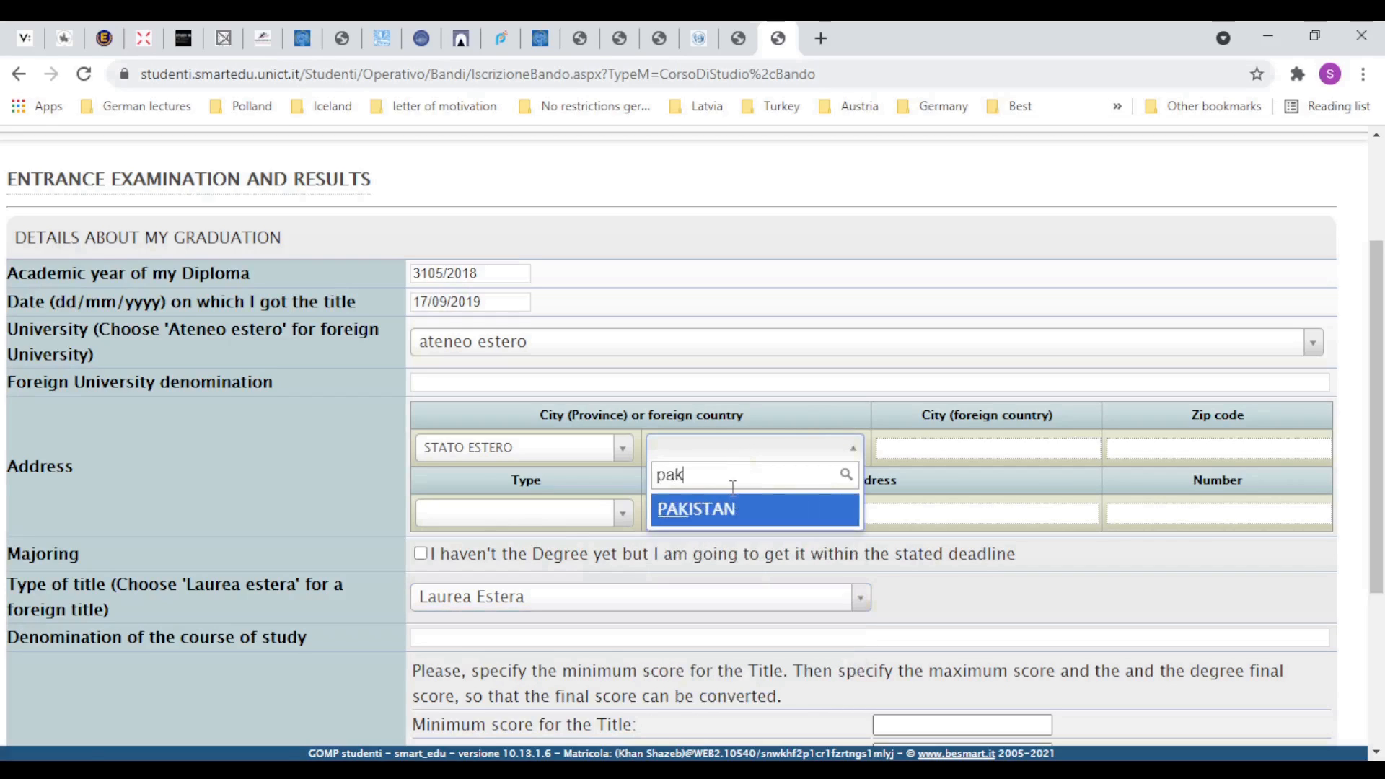
left_click(704, 512)
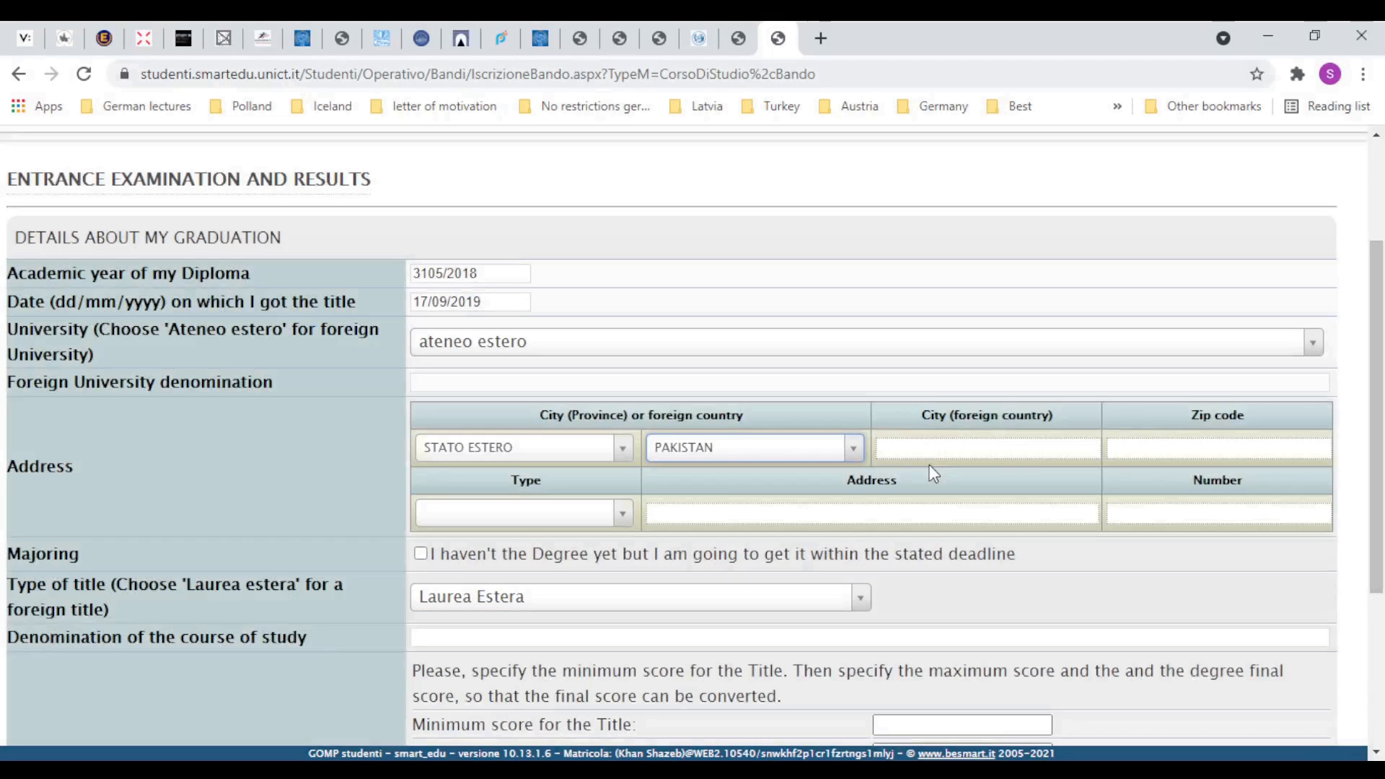
left_click(931, 451)
type("Karachi")
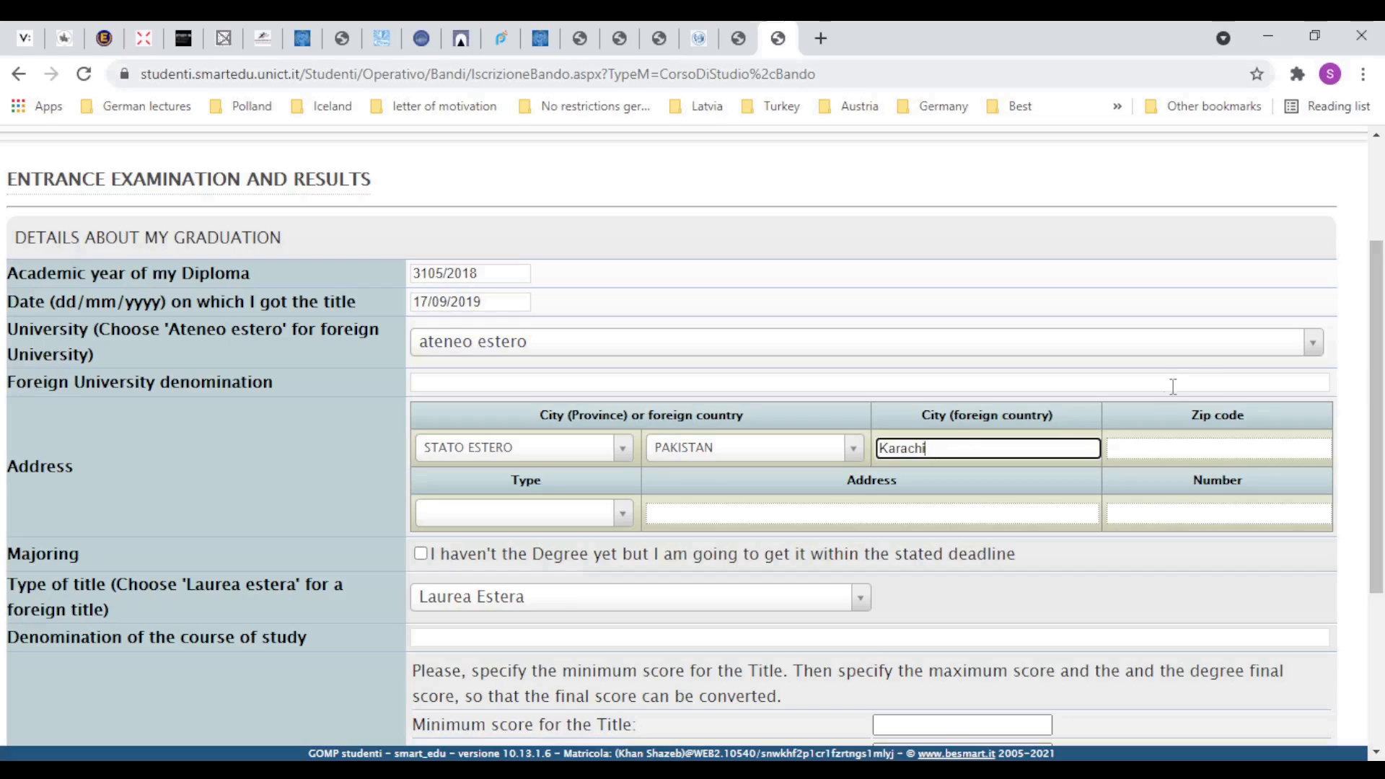
left_click(1168, 443)
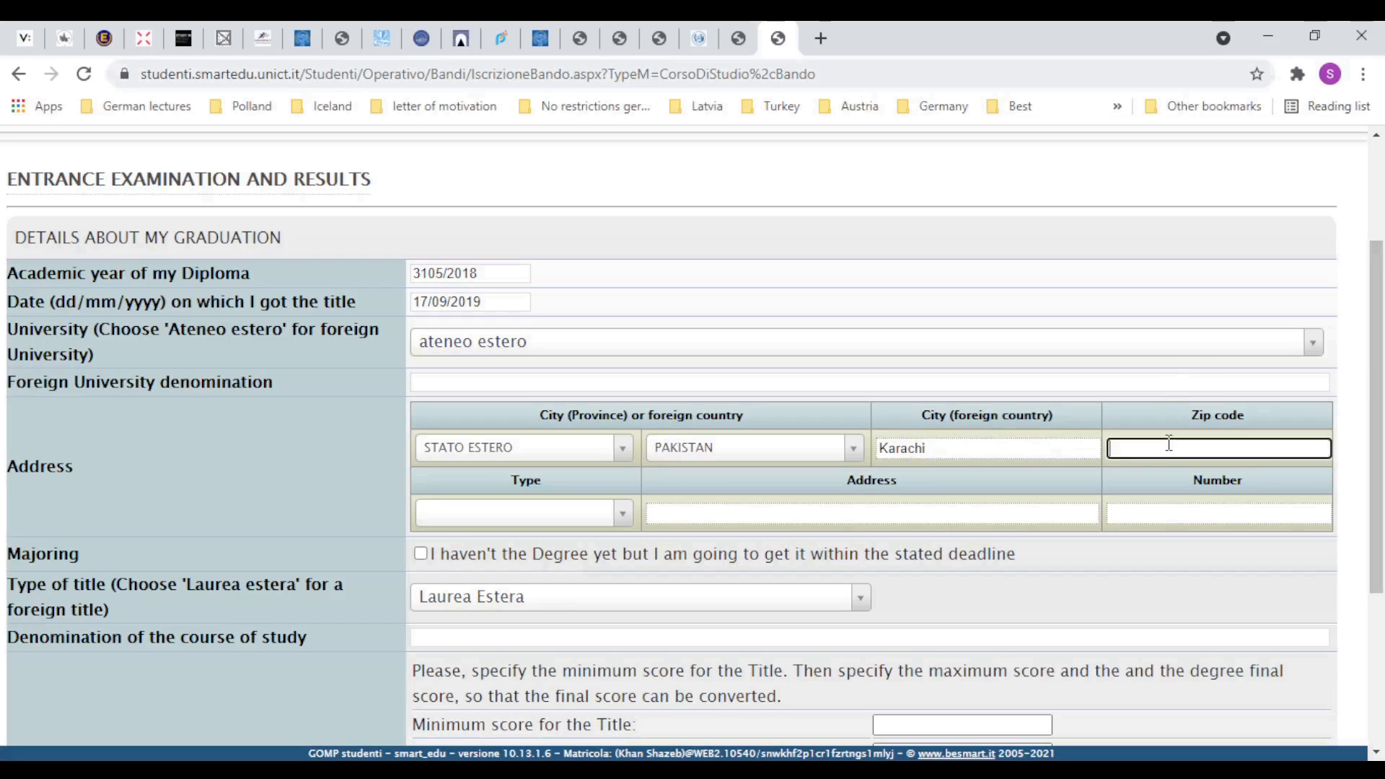
type("75900")
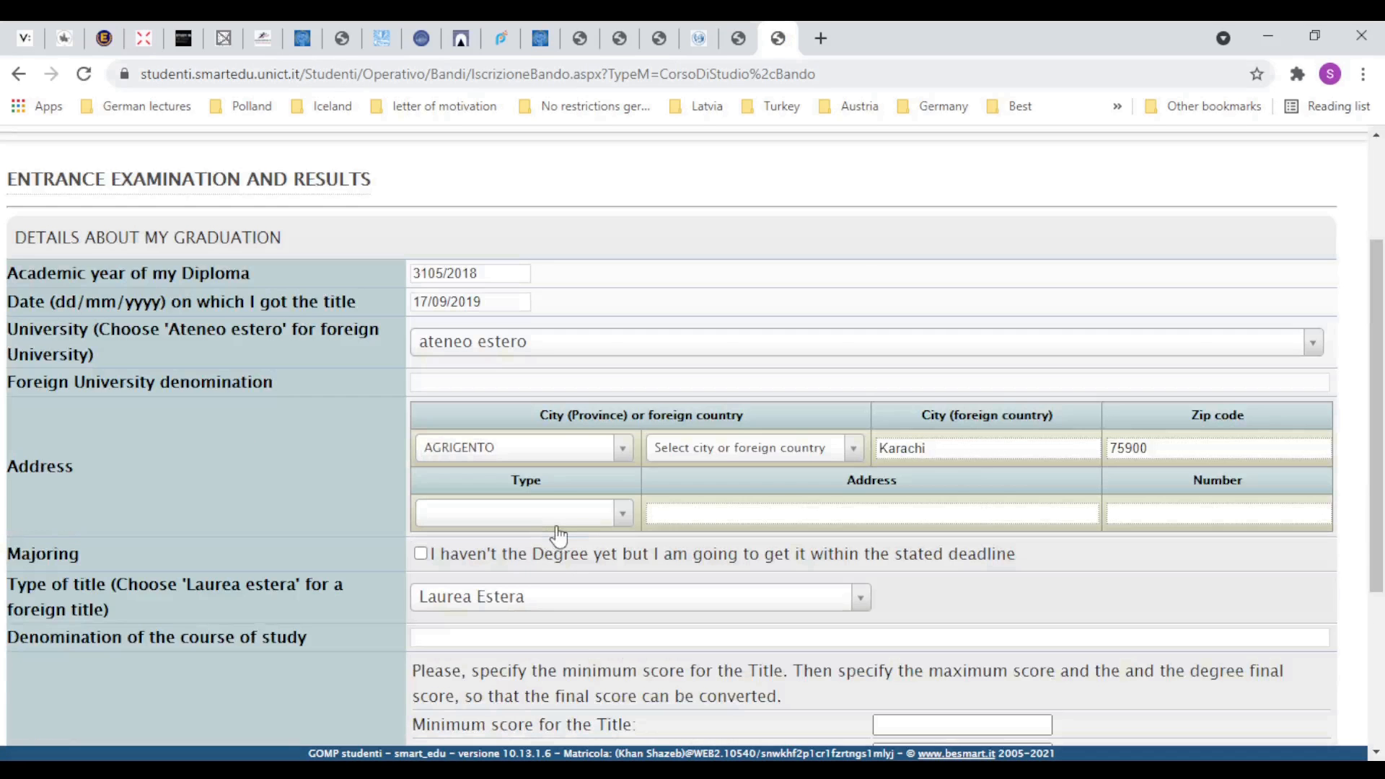
Browse the address types and the province list of the university address for suitable entries
left_click(562, 513)
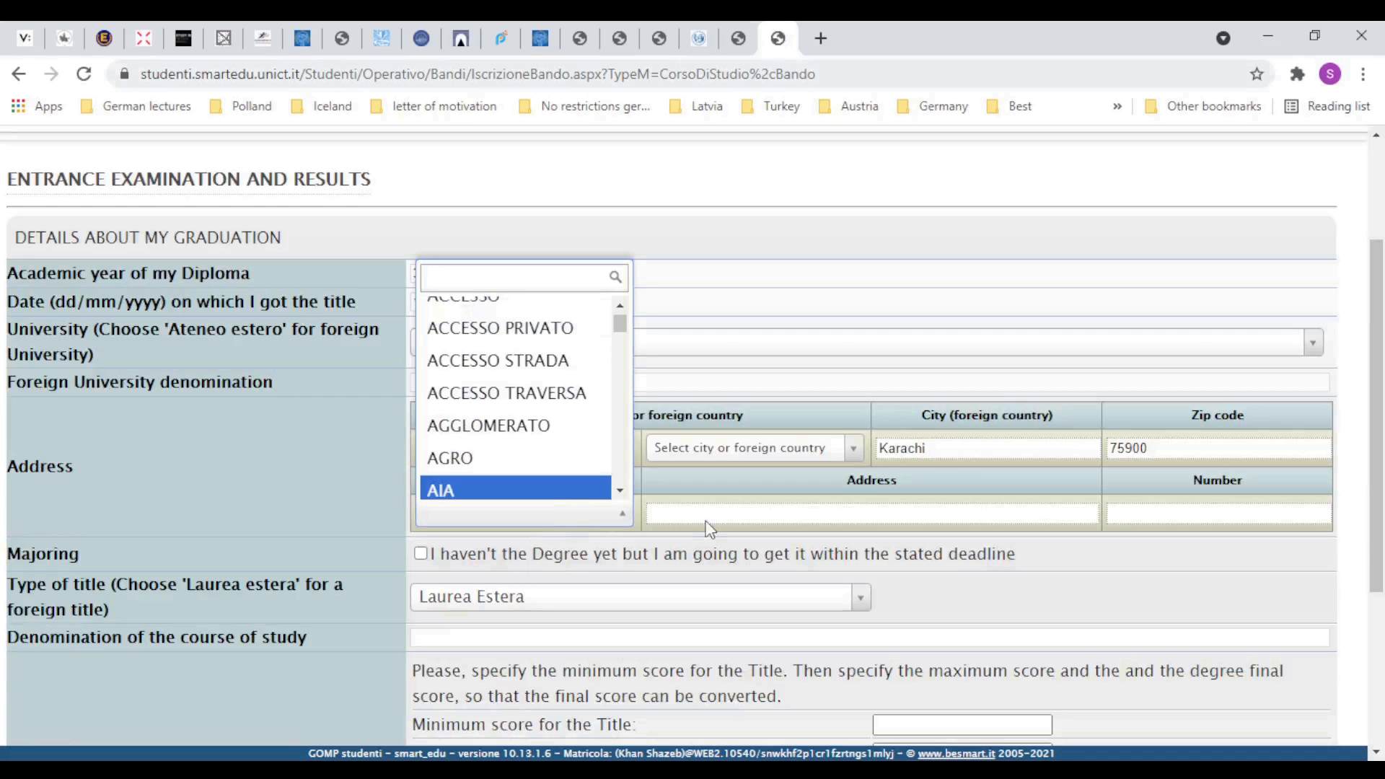
left_click(783, 528)
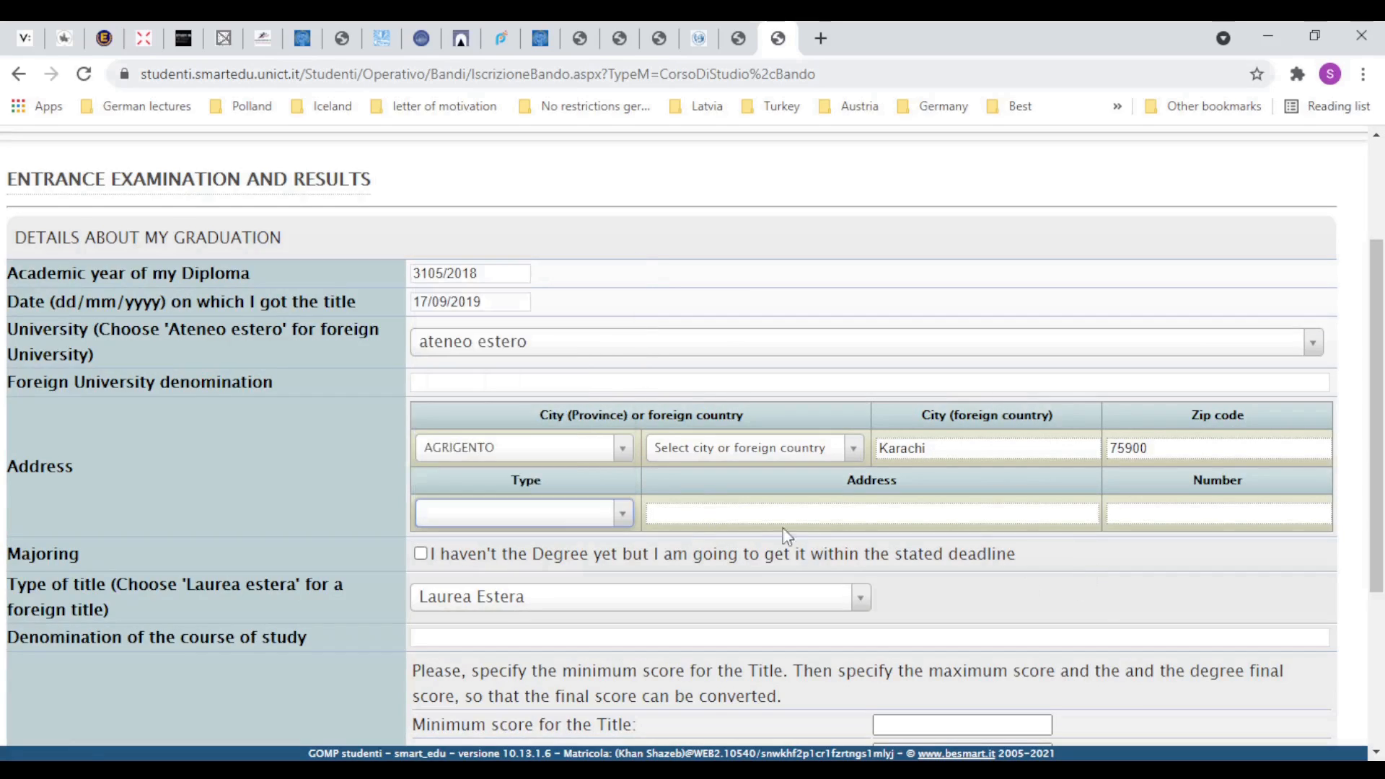
left_click(547, 442)
scroll(564, 552, "down", 10)
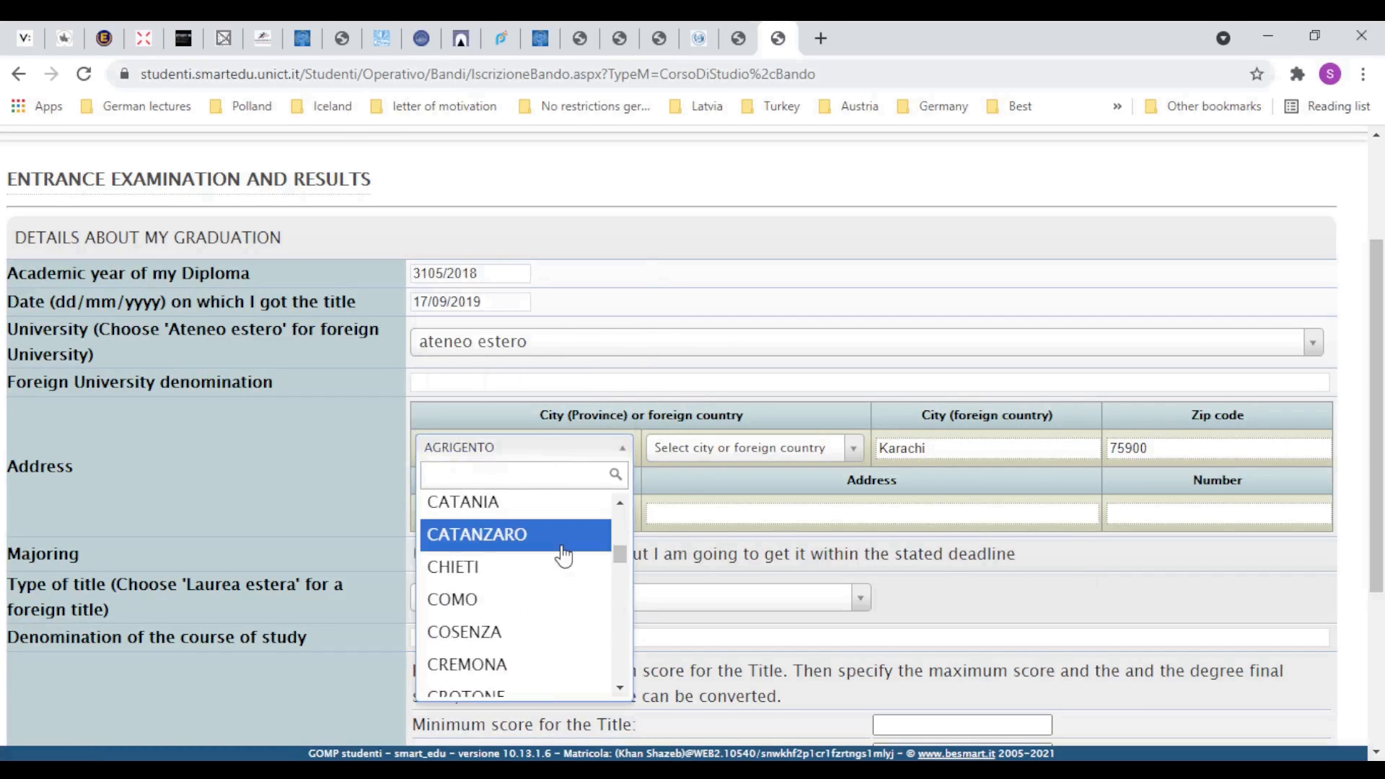
scroll(564, 552, "down", 4)
left_click(765, 451)
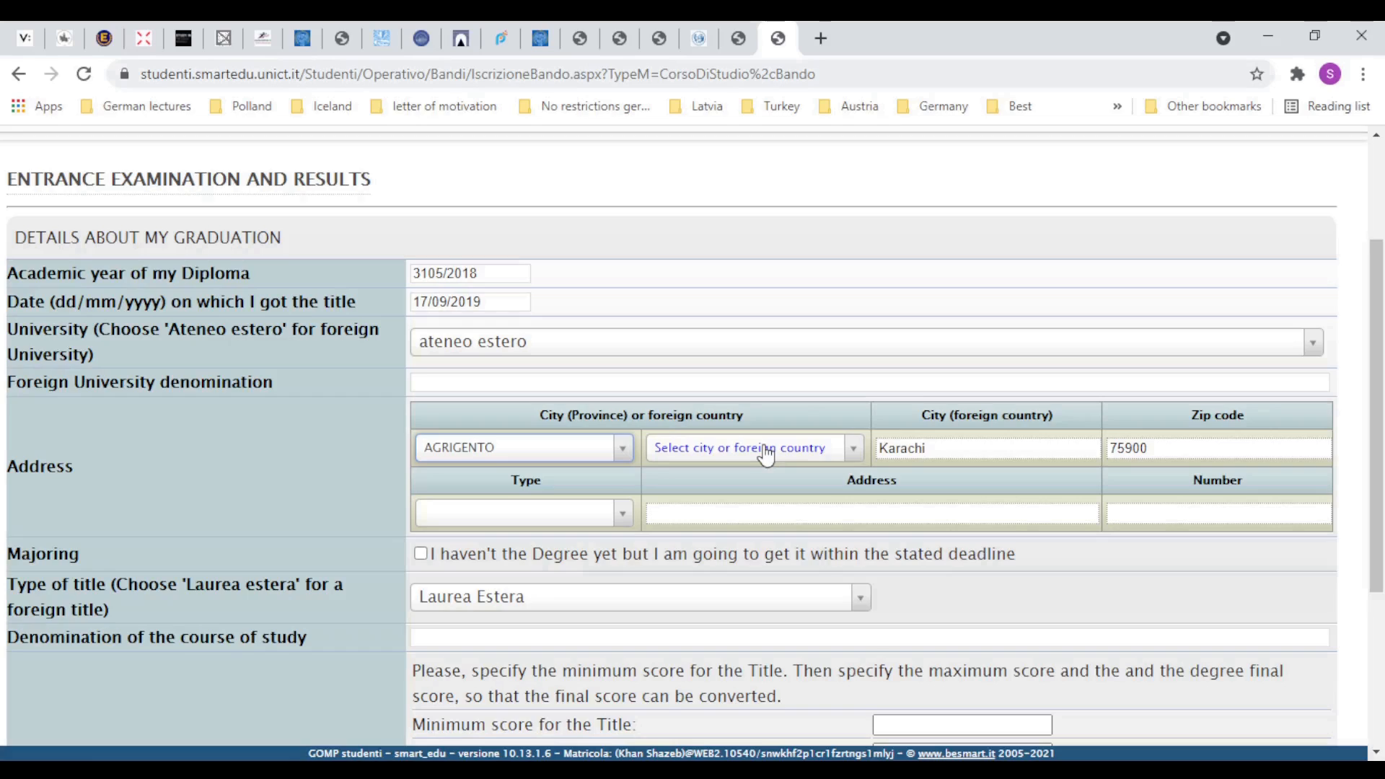
Search the city or foreign country list for "pak" and clear the search text
left_click(767, 453)
type("pak")
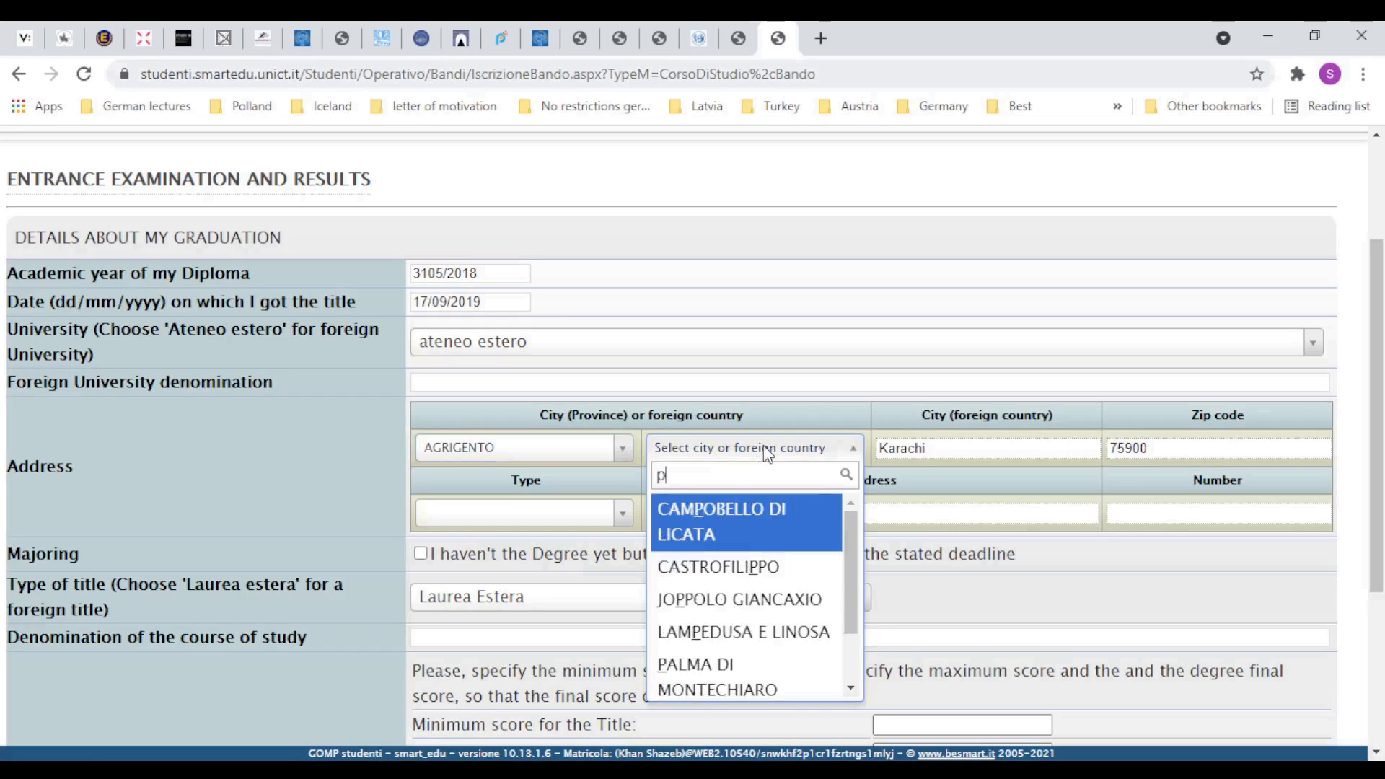
key("BackSpace")
key("BackSpace")
key("BackSpace")
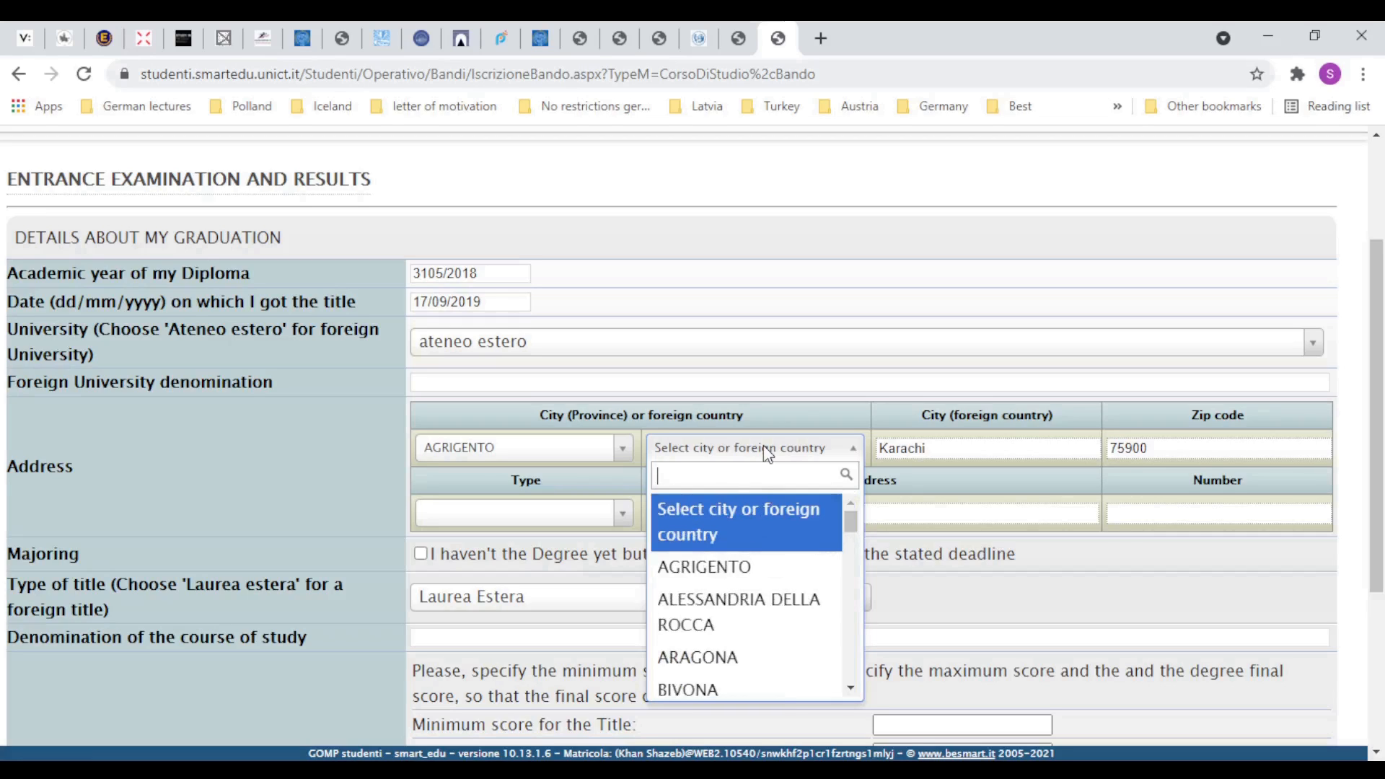
left_click(819, 370)
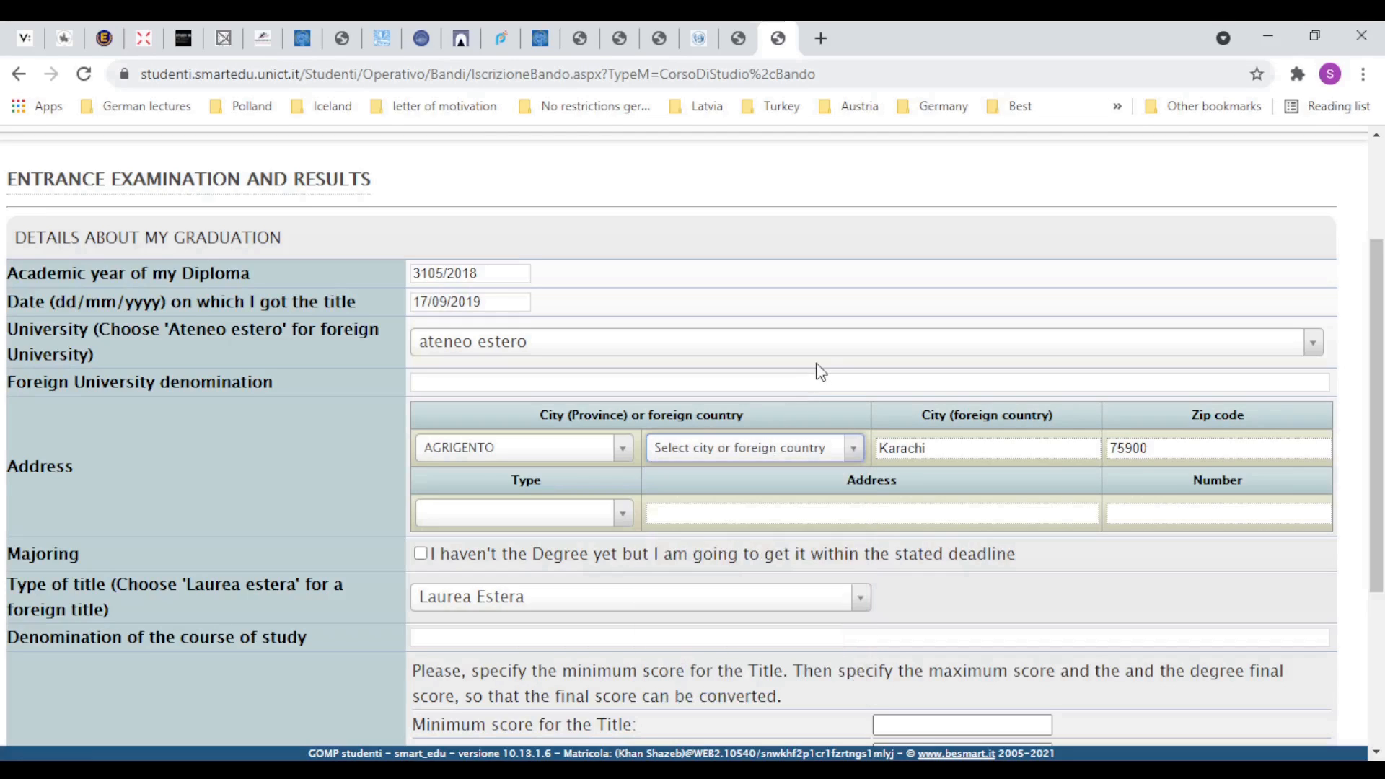
Look through the city or foreign country list and the province list for a foreign option
left_click(826, 450)
scroll(775, 556, "down", 15)
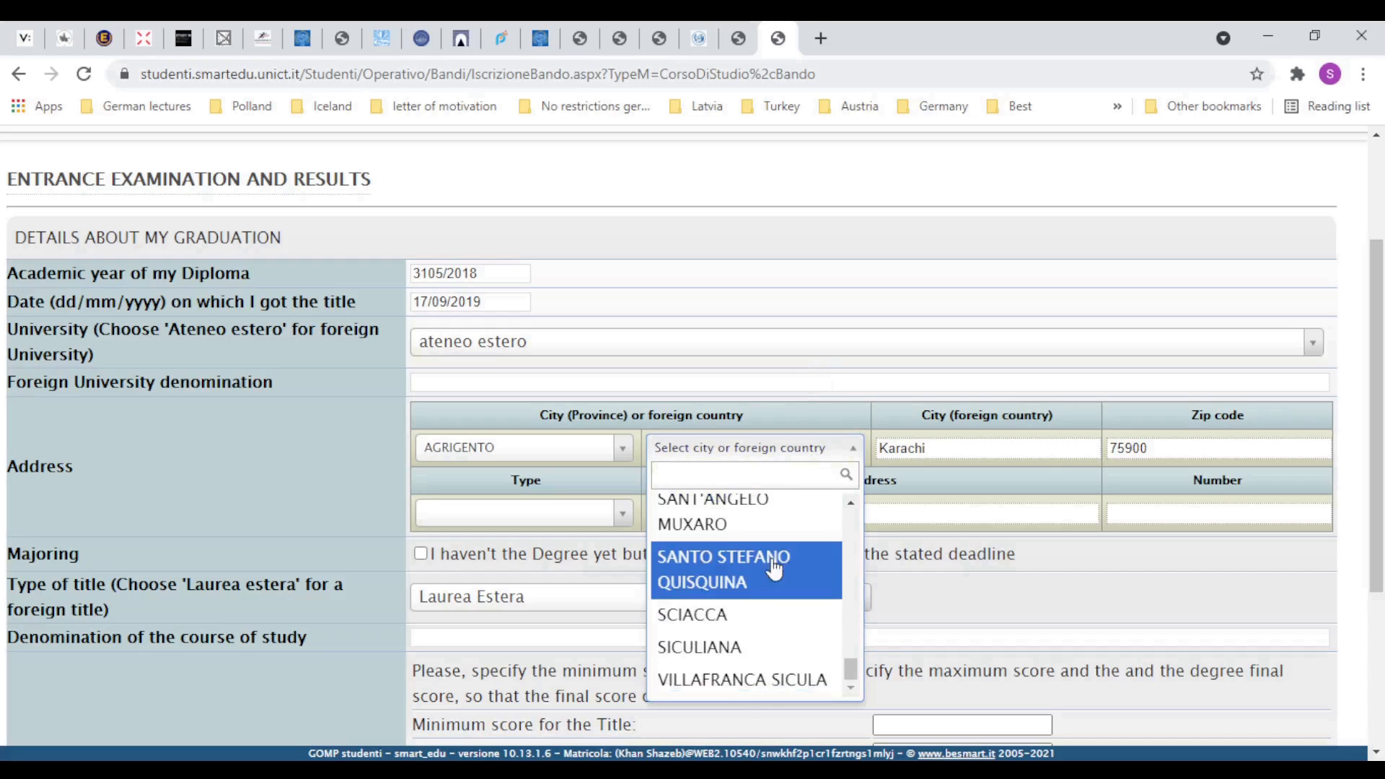
scroll(751, 599, "down", 4)
scroll(721, 505, "up", 4)
left_click(552, 449)
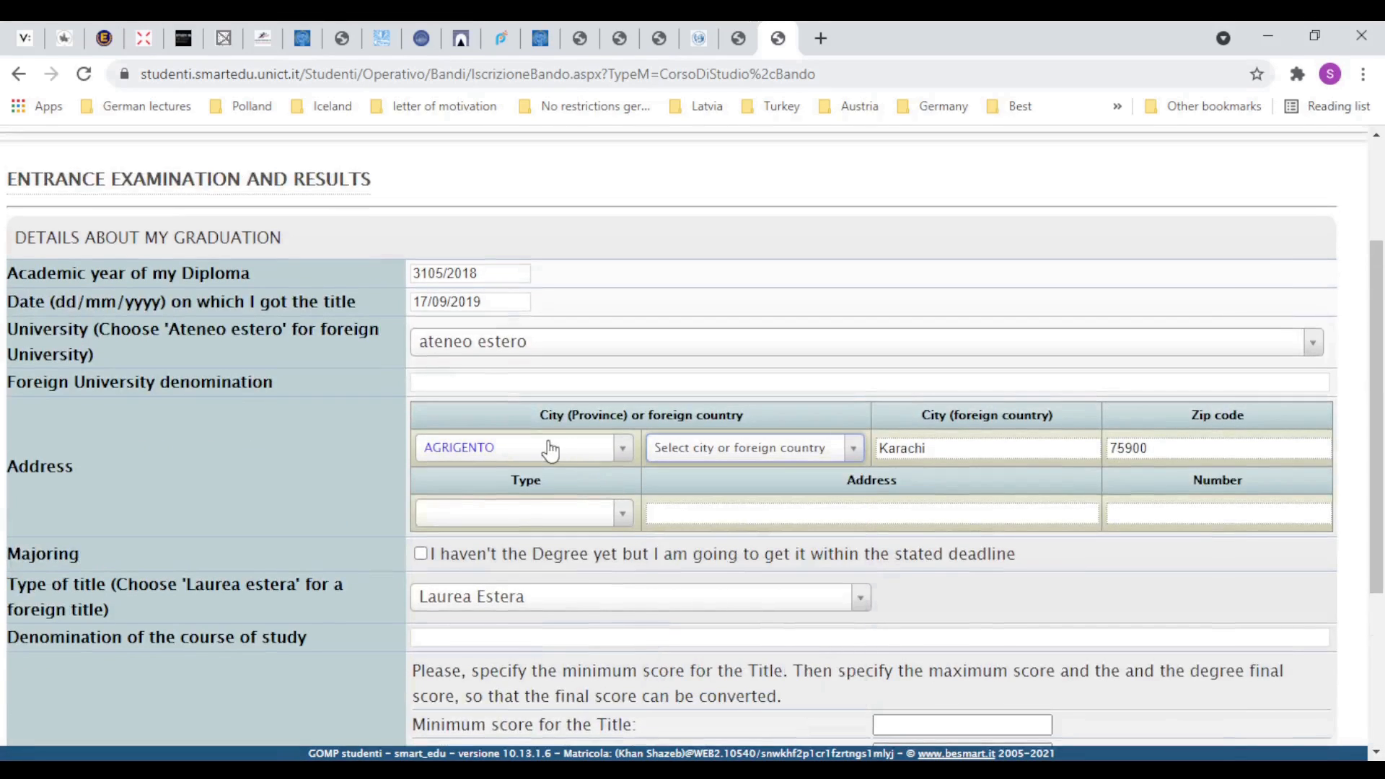
left_click(552, 449)
scroll(541, 588, "down", 10)
scroll(533, 664, "down", 6)
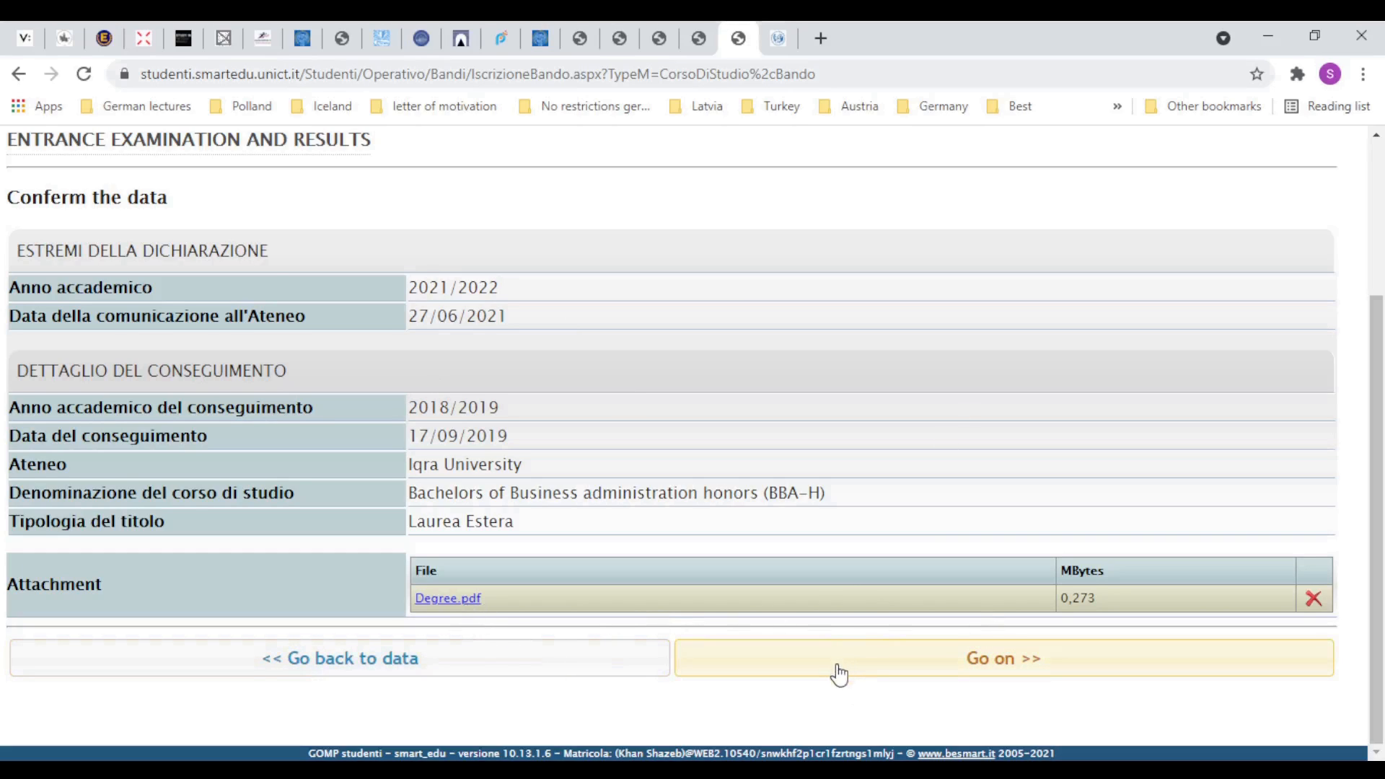
Go back to review the entered graduation details, confirm them and return to the application details
left_click(479, 663)
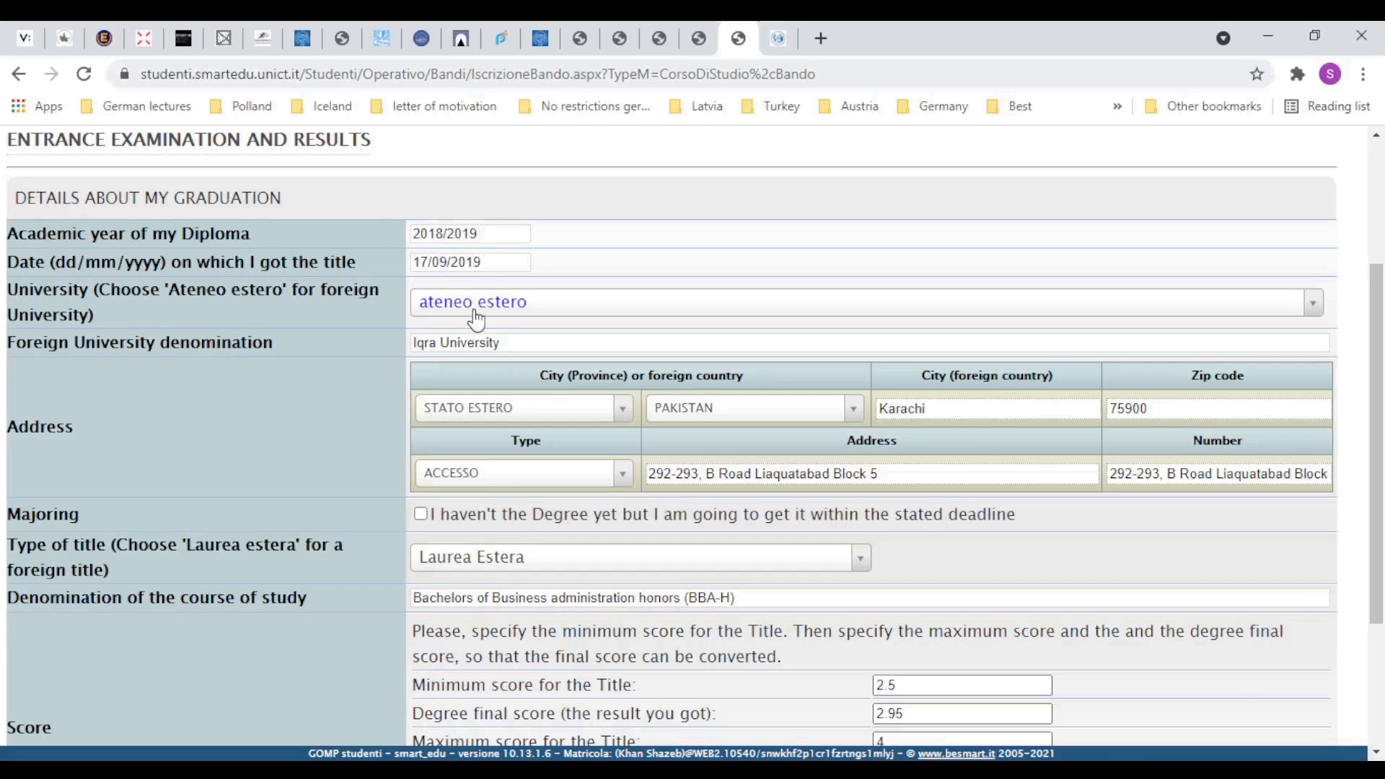
scroll(475, 318, "down", 3)
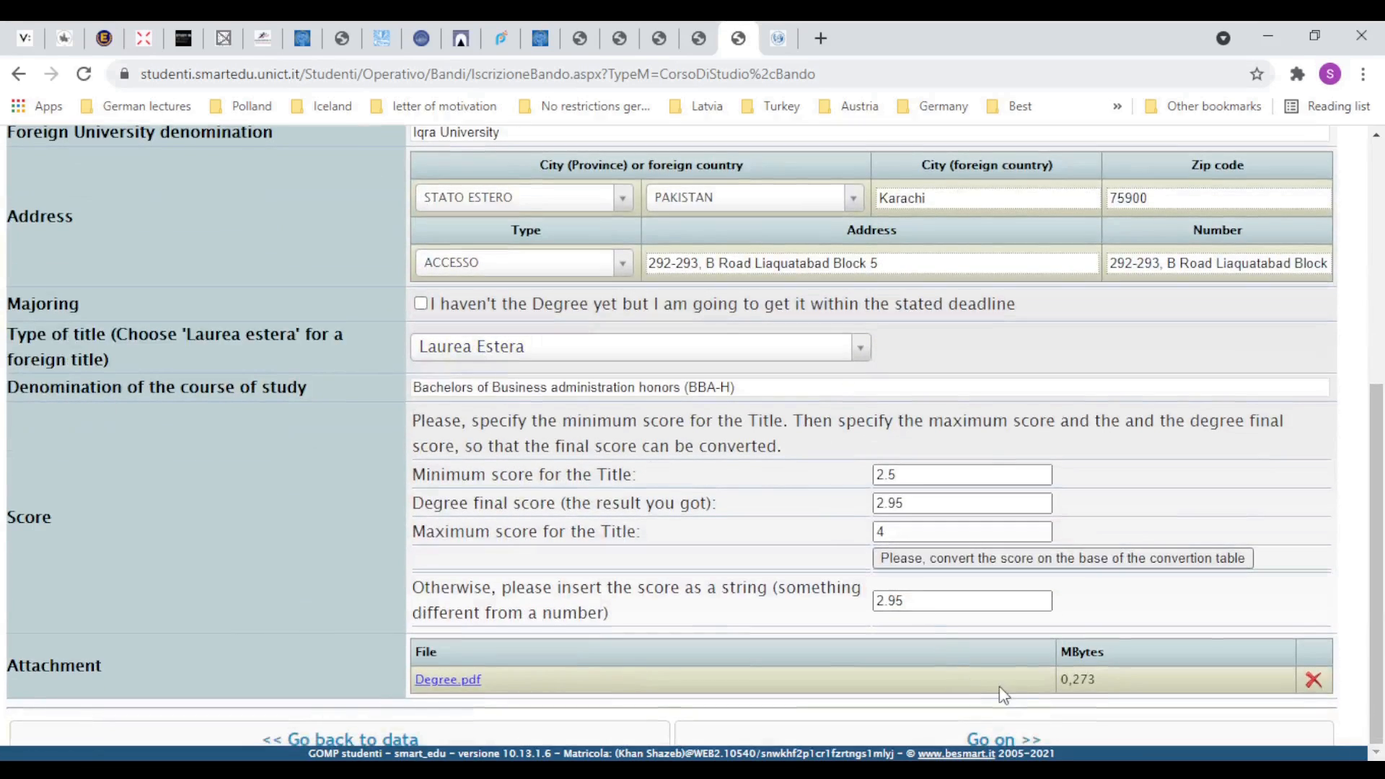
left_click(1019, 738)
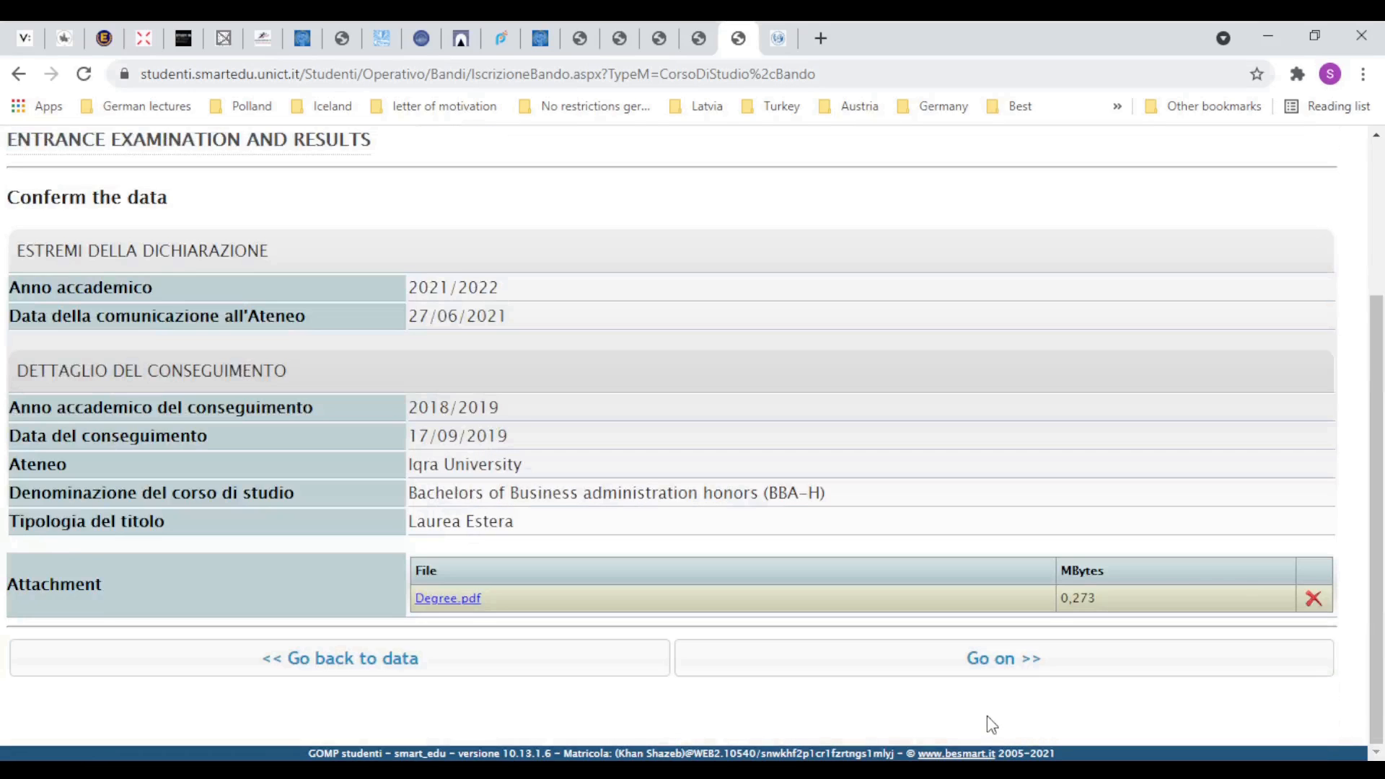
left_click(998, 682)
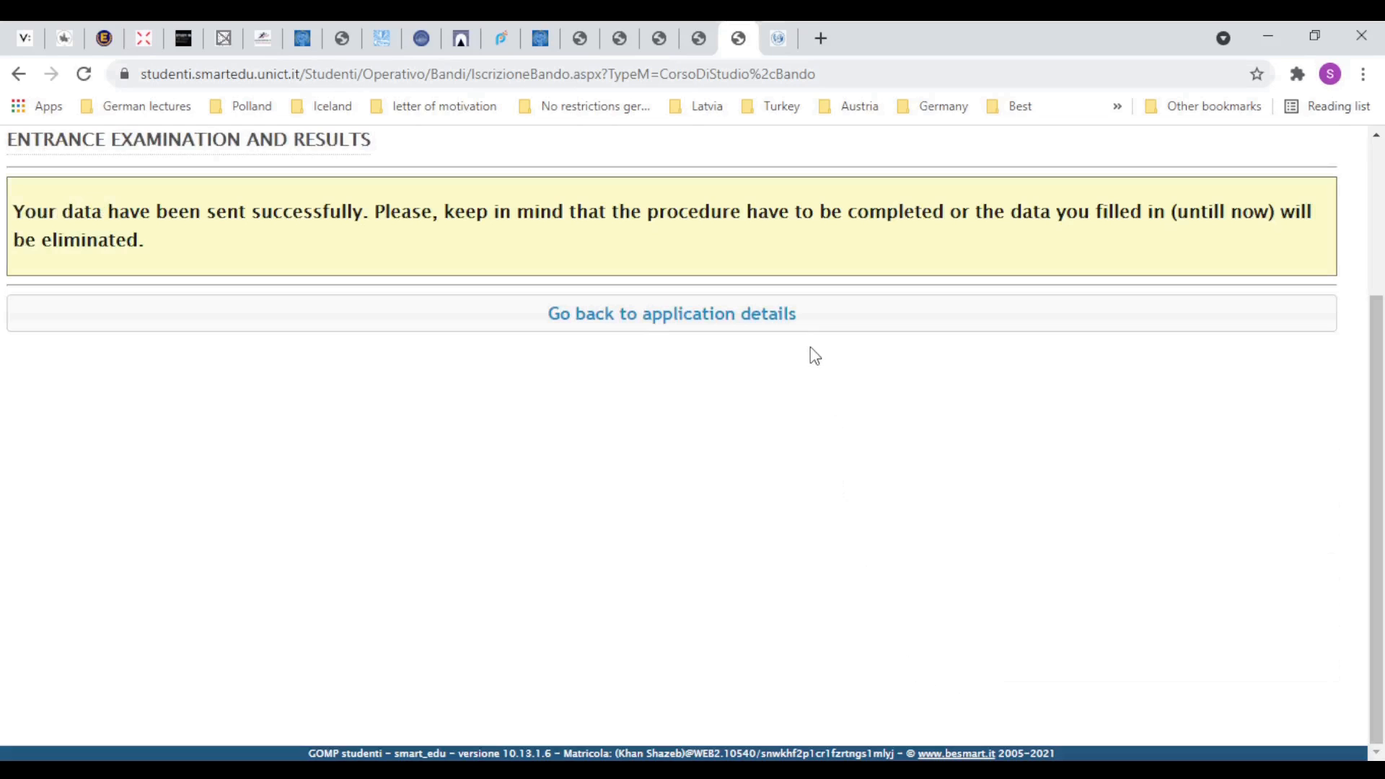
left_click(726, 325)
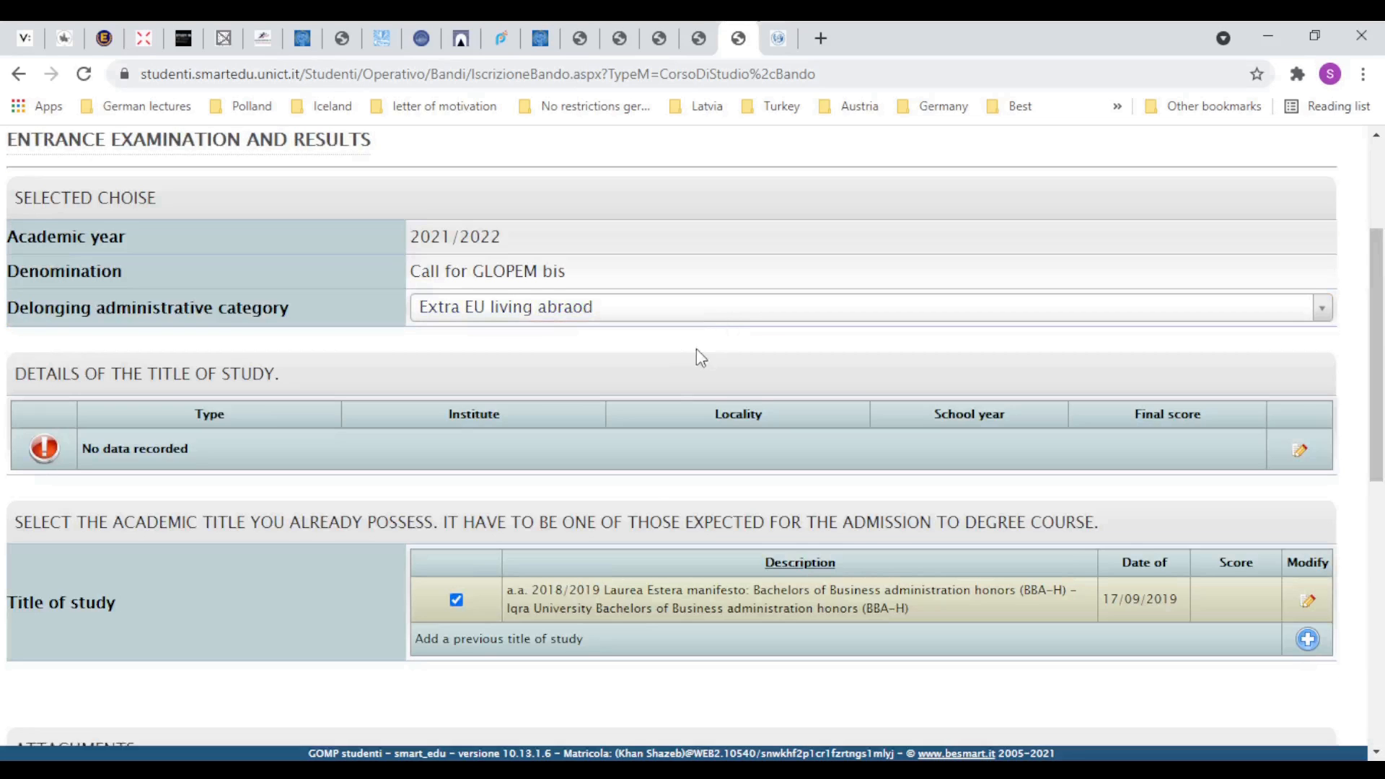
Check the recorded title of study and attachments, try to proceed with the application and go back to the data
scroll(646, 487, "down", 10)
scroll(721, 610, "down", 2)
scroll(726, 618, "up", 6)
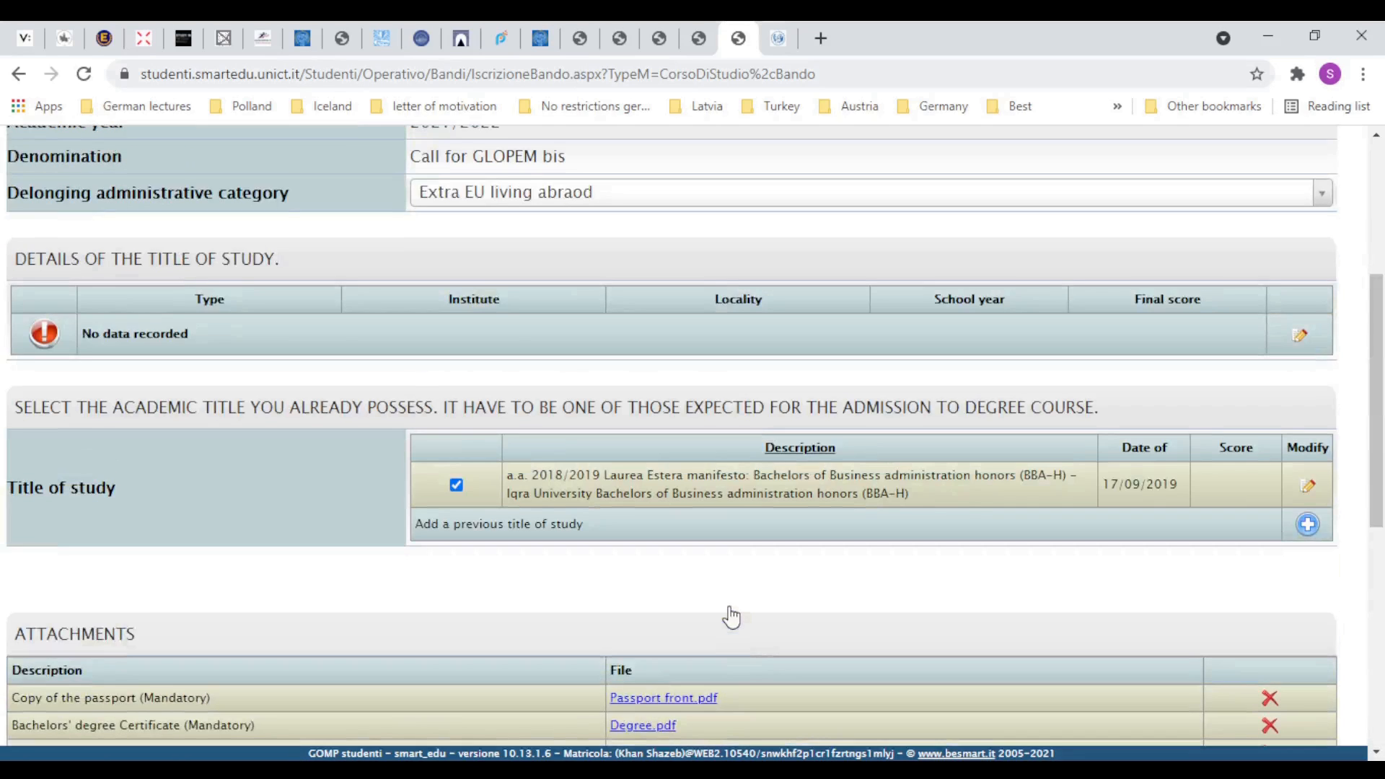
scroll(700, 635, "down", 6)
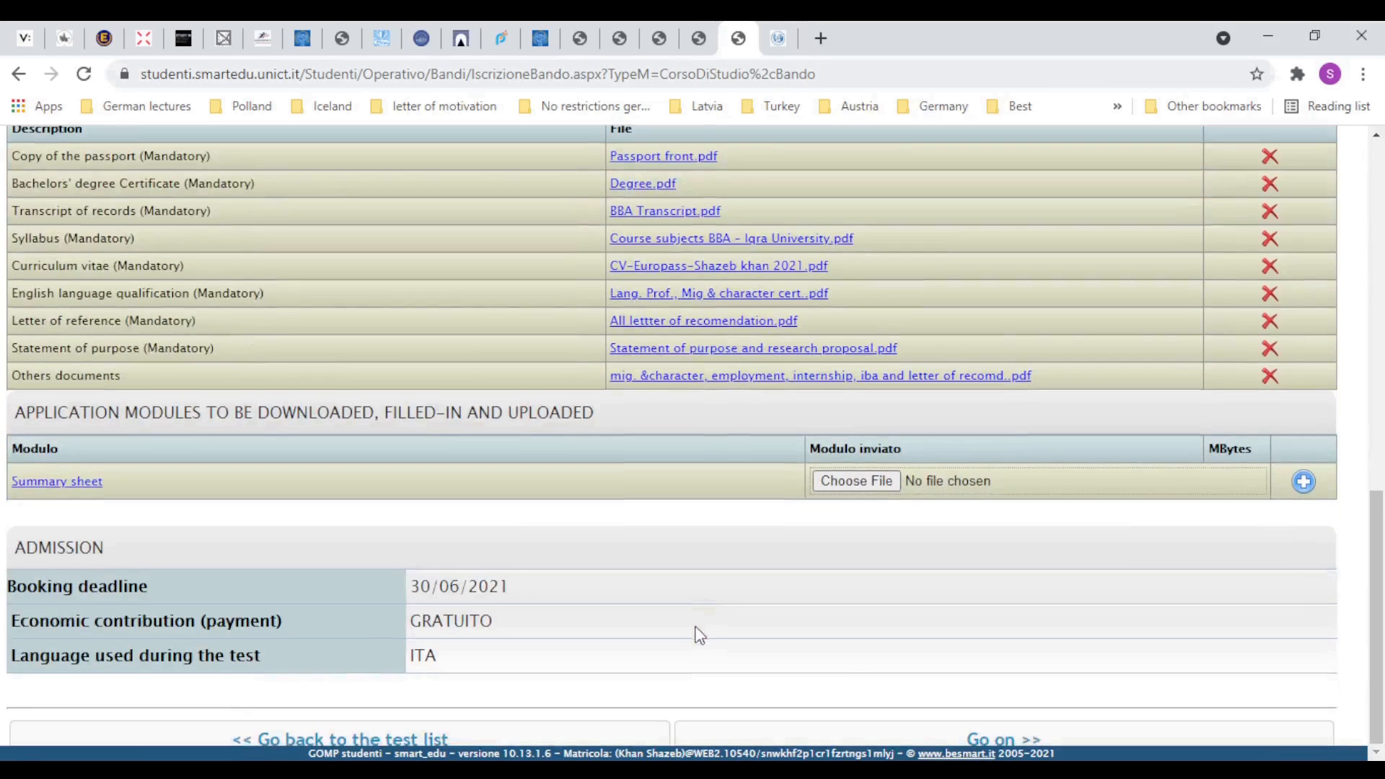
left_click(947, 743)
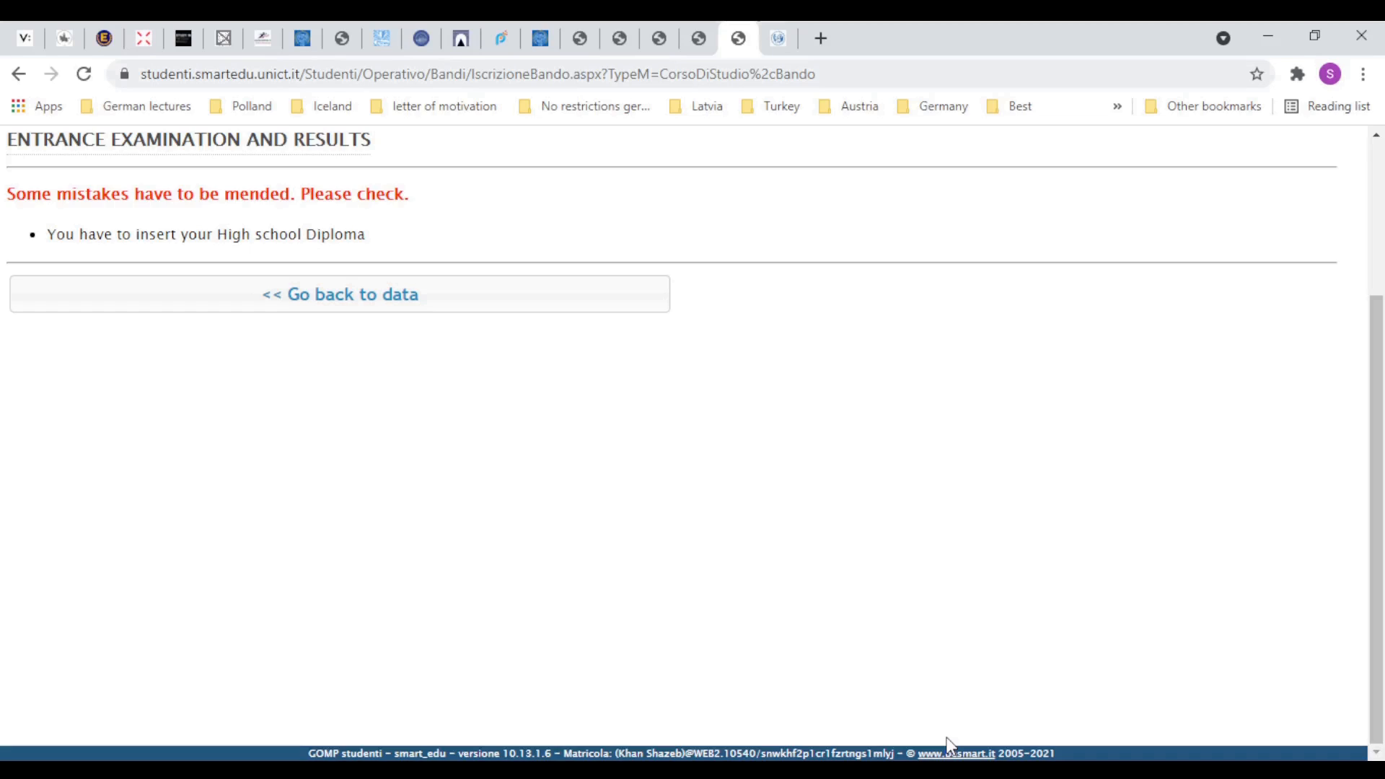
left_click(380, 303)
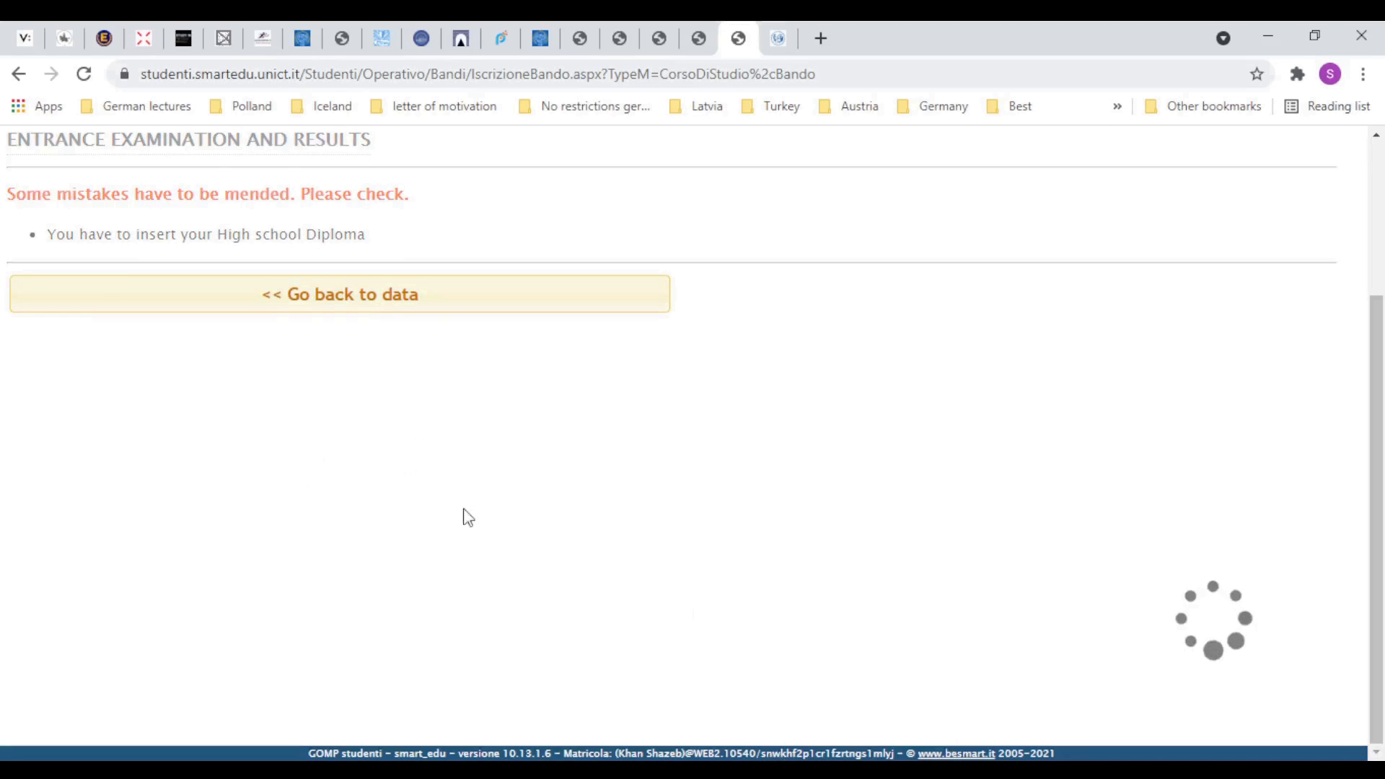
Open the high school diploma entry under the title of study details for editing and examine its institute fields
scroll(500, 622, "down", 4)
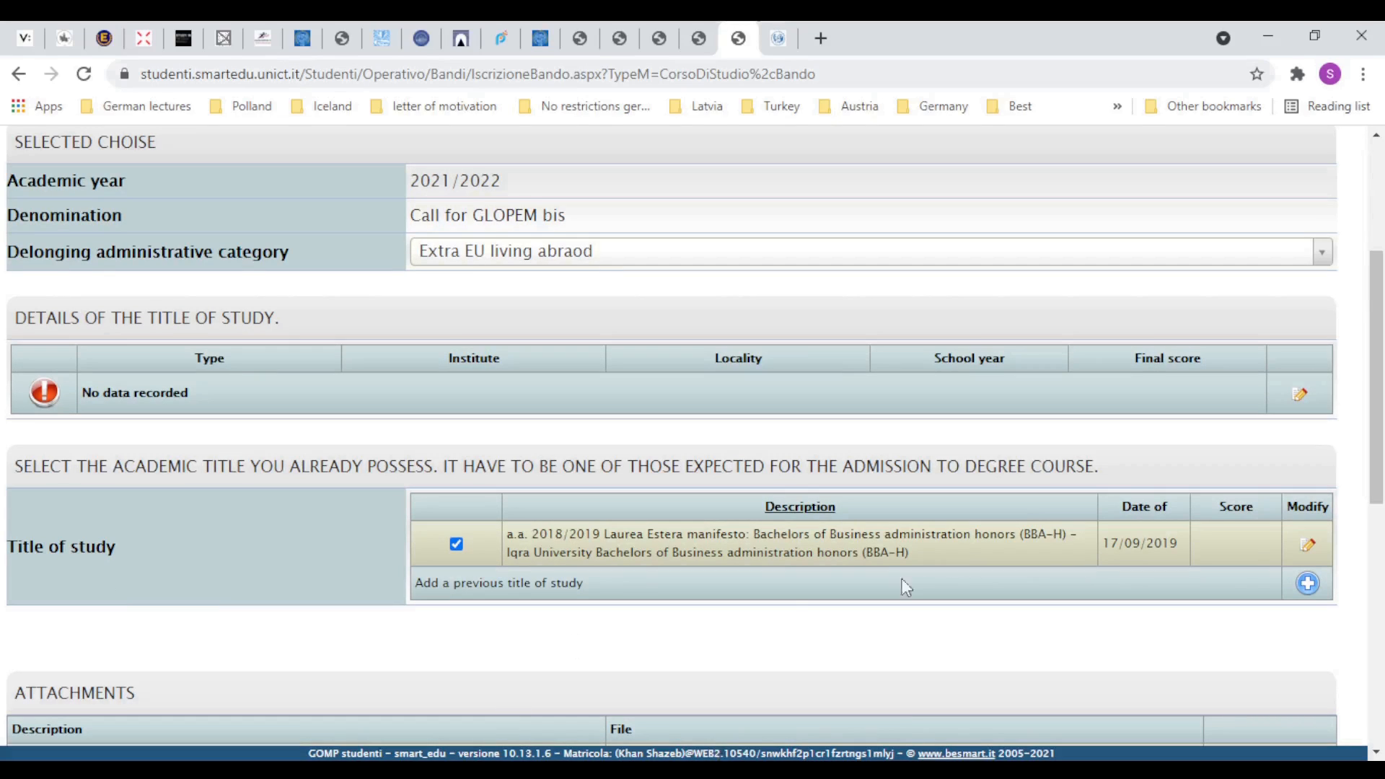
left_click(1301, 394)
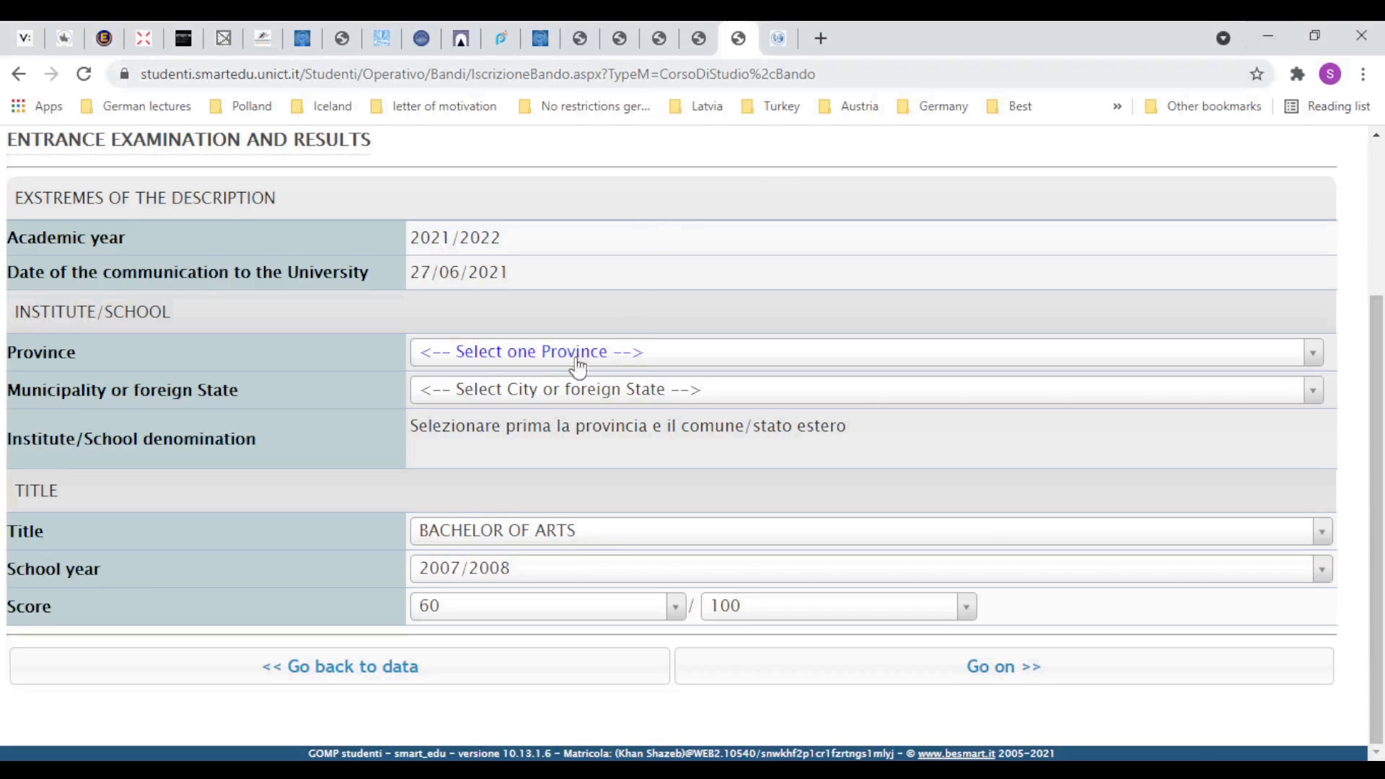
left_click_drag(23, 352, 71, 389)
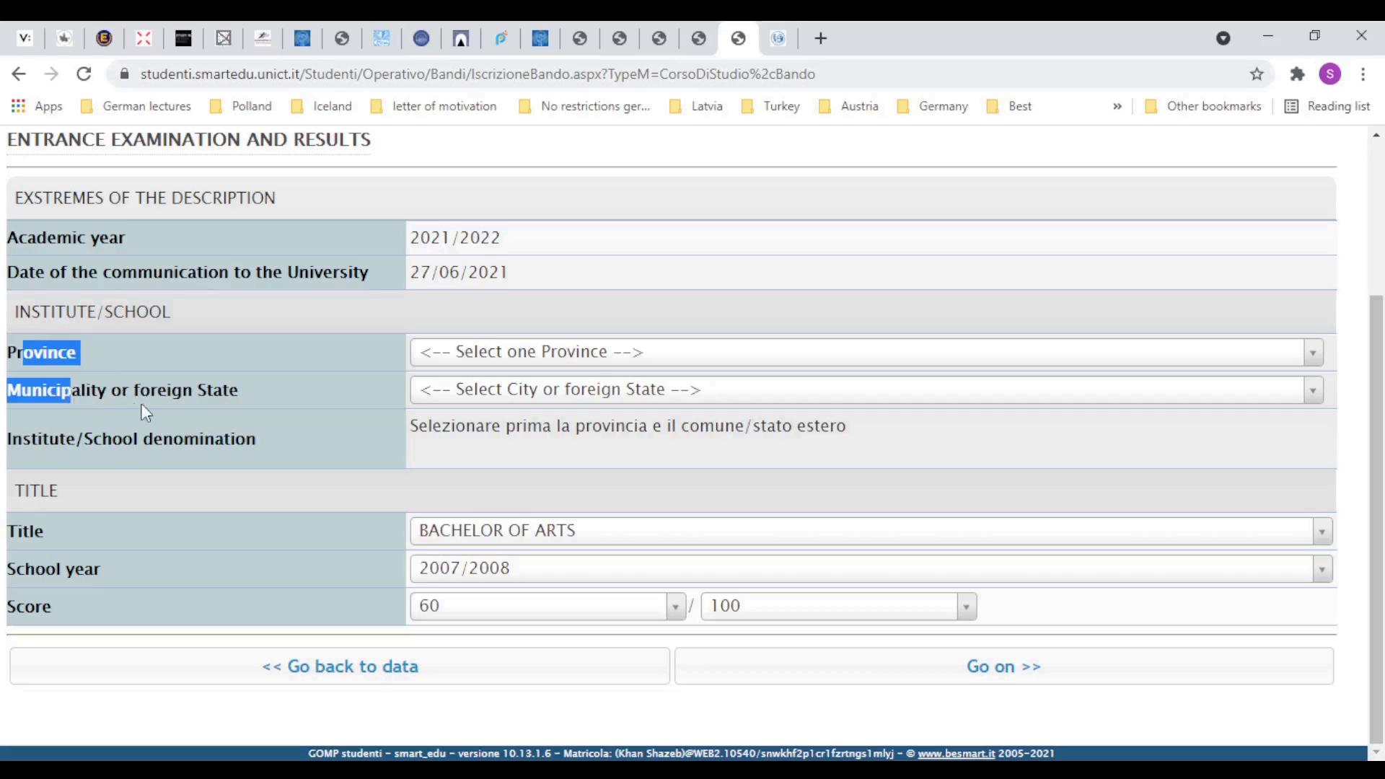
double_click(160, 390)
double_click(184, 428)
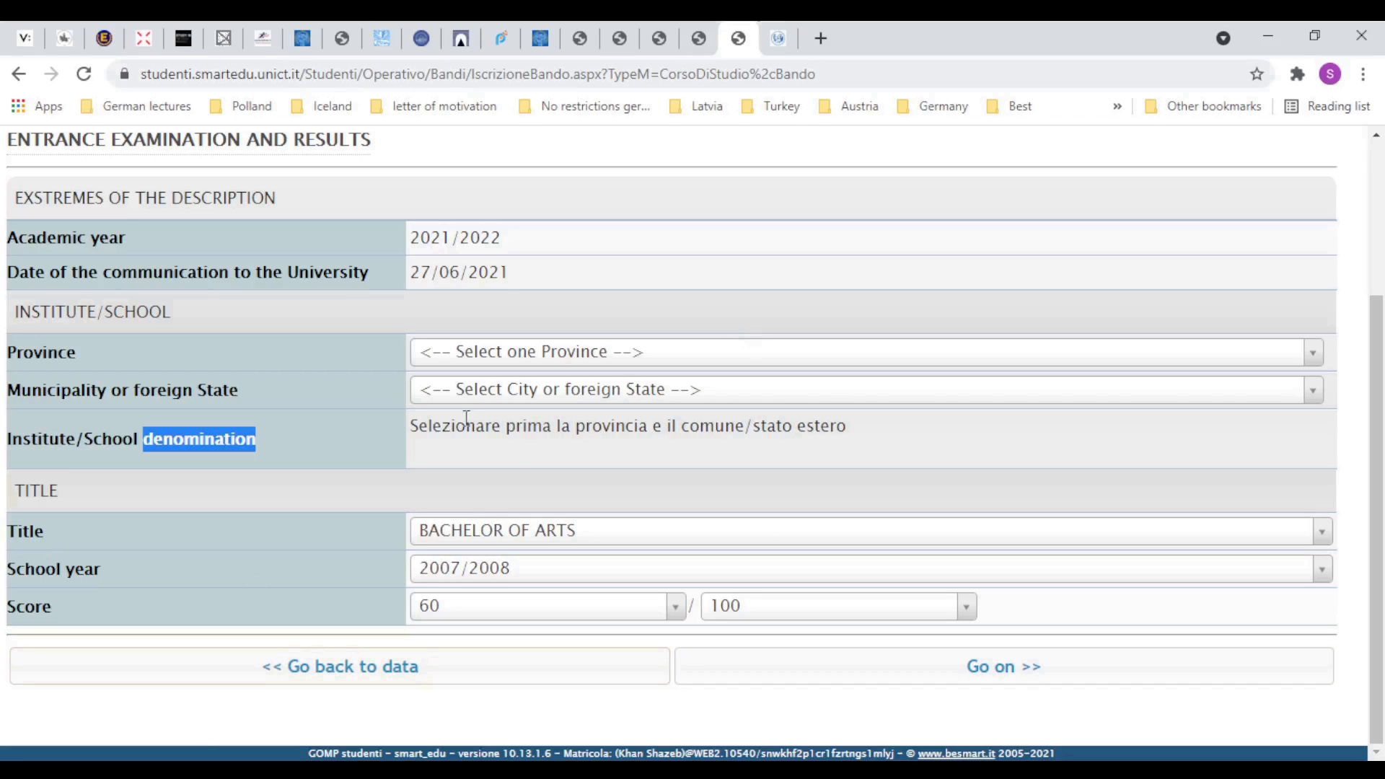
Set the institute's province to STATO ESTERO (EE) and its municipality or foreign state to PAKISTAN
left_click(575, 353)
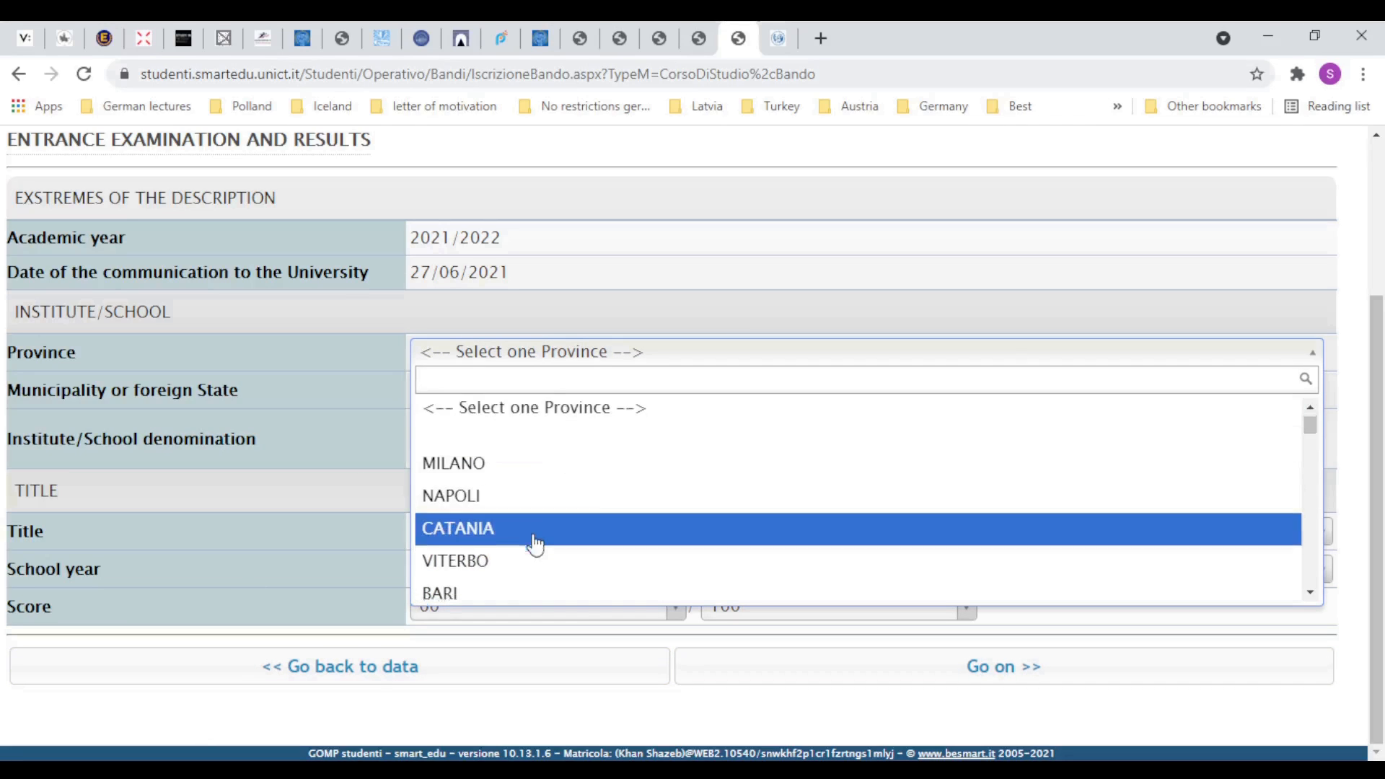
scroll(534, 545, "down", 10)
scroll(534, 544, "up", 10)
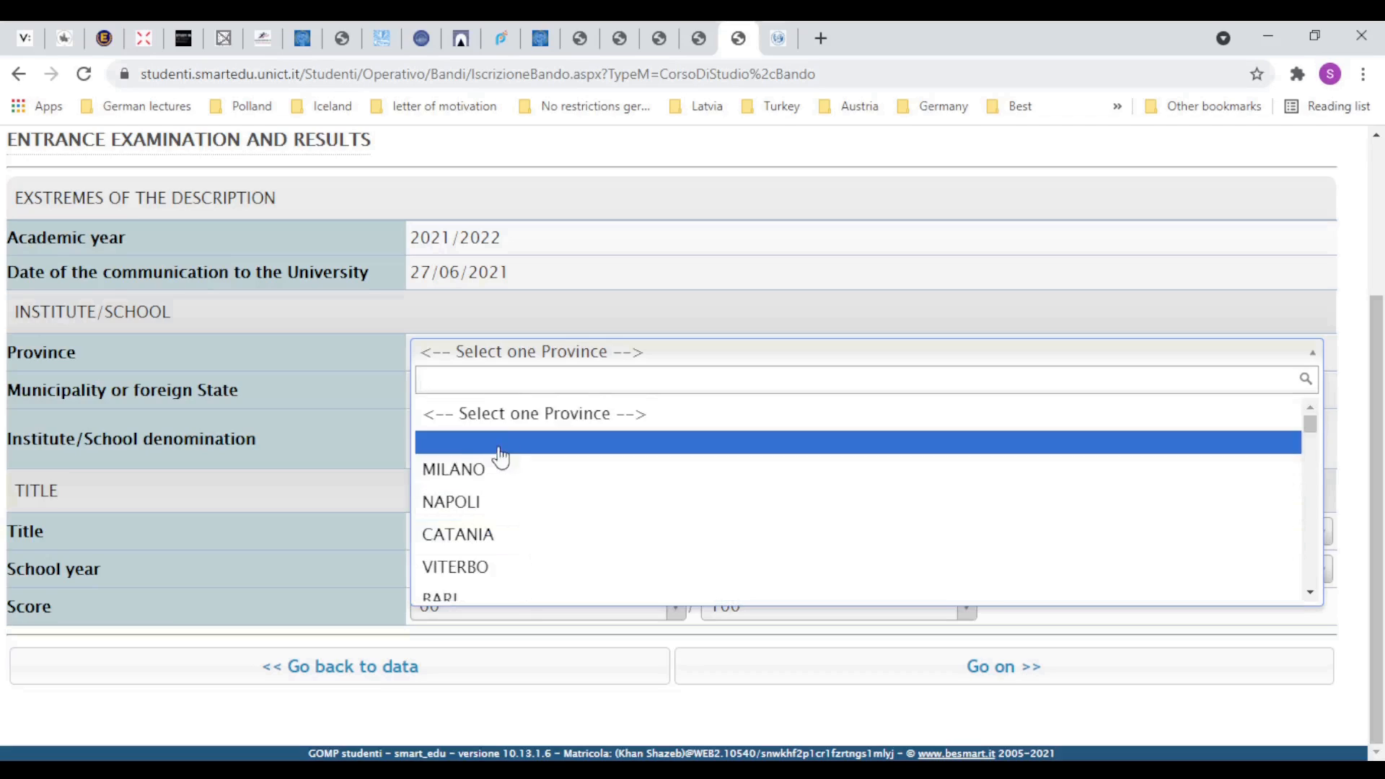
type("EE")
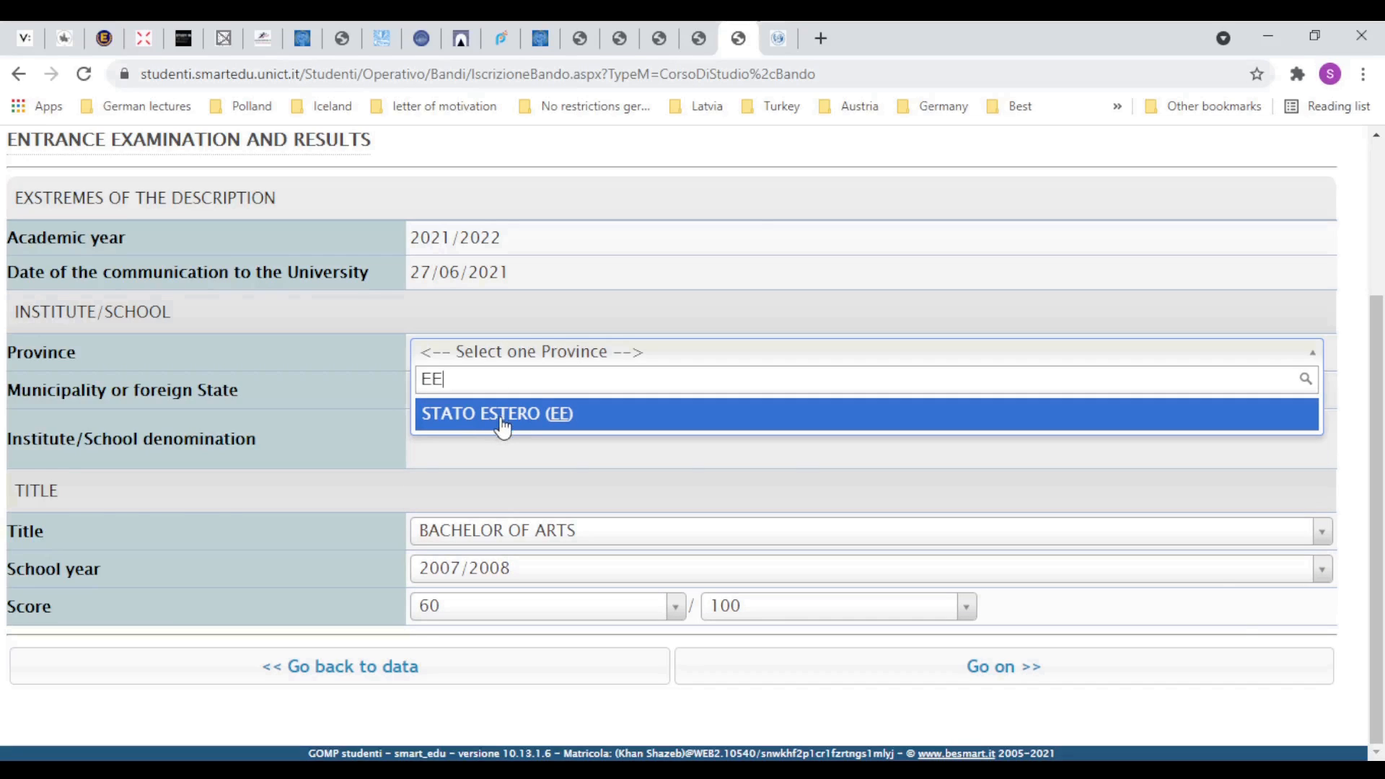
left_click(503, 426)
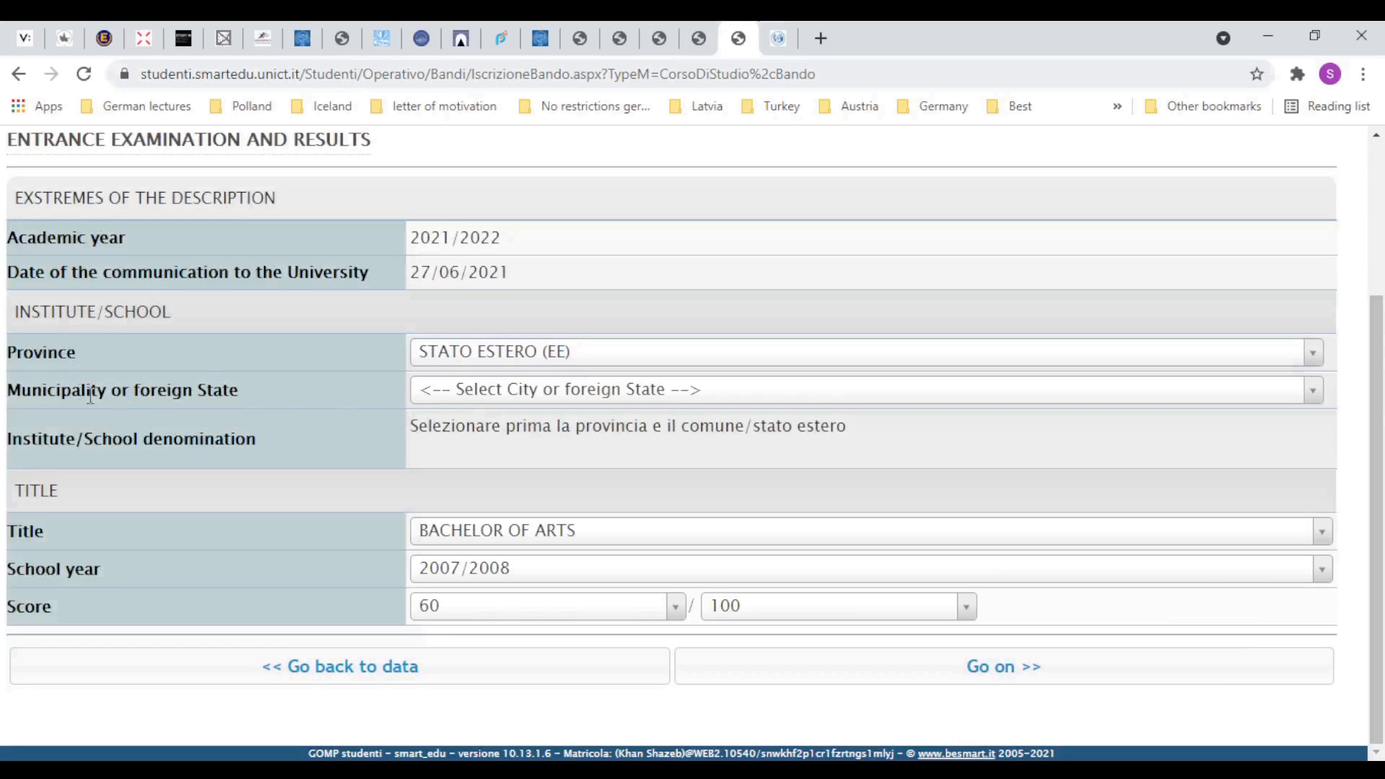
left_click(498, 394)
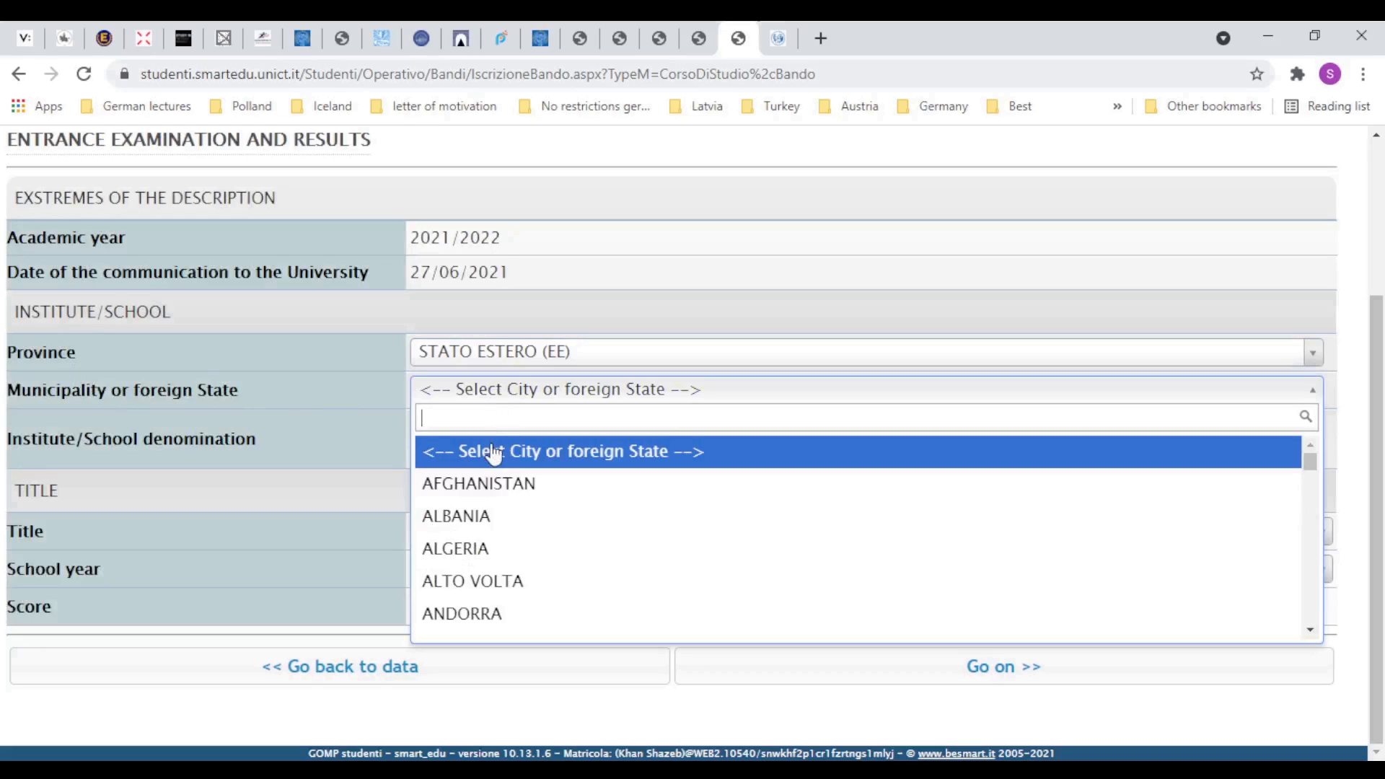
type("pak")
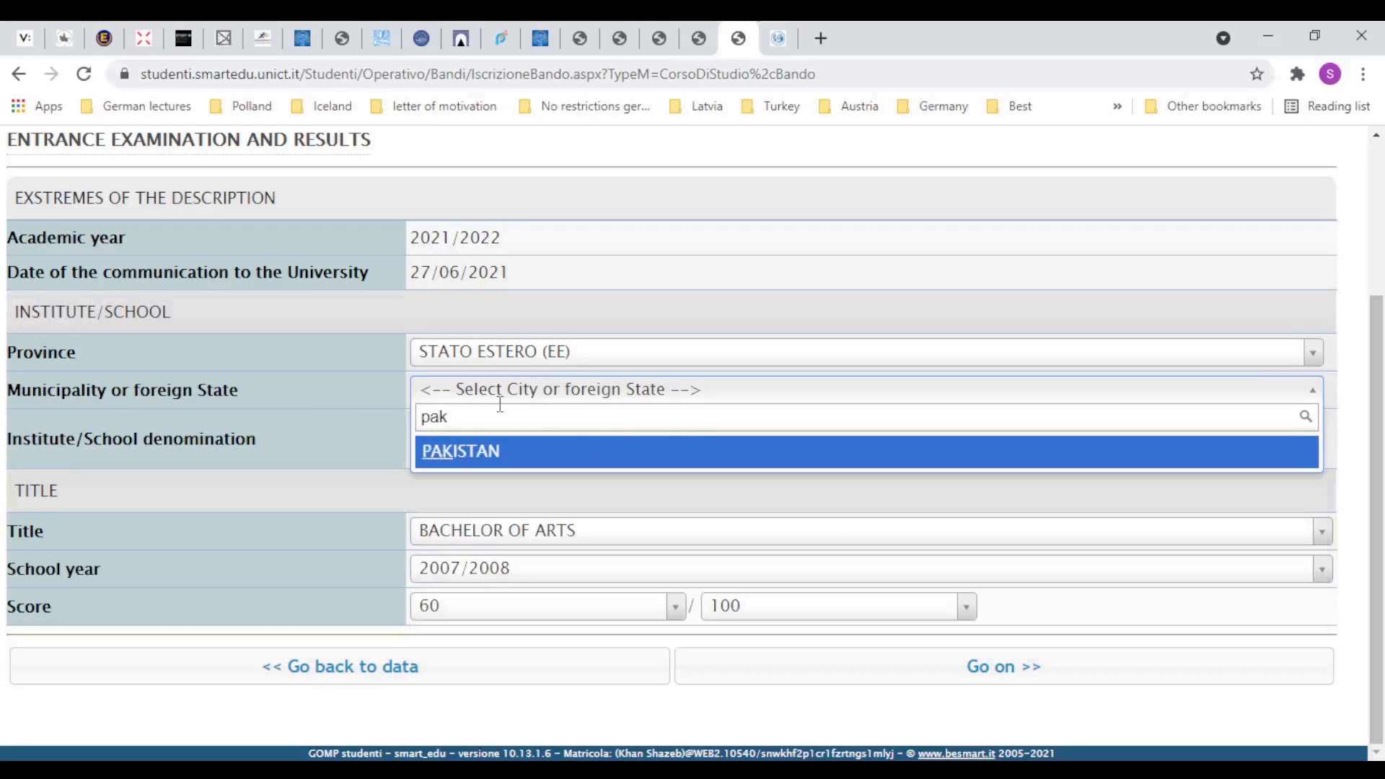
left_click(581, 460)
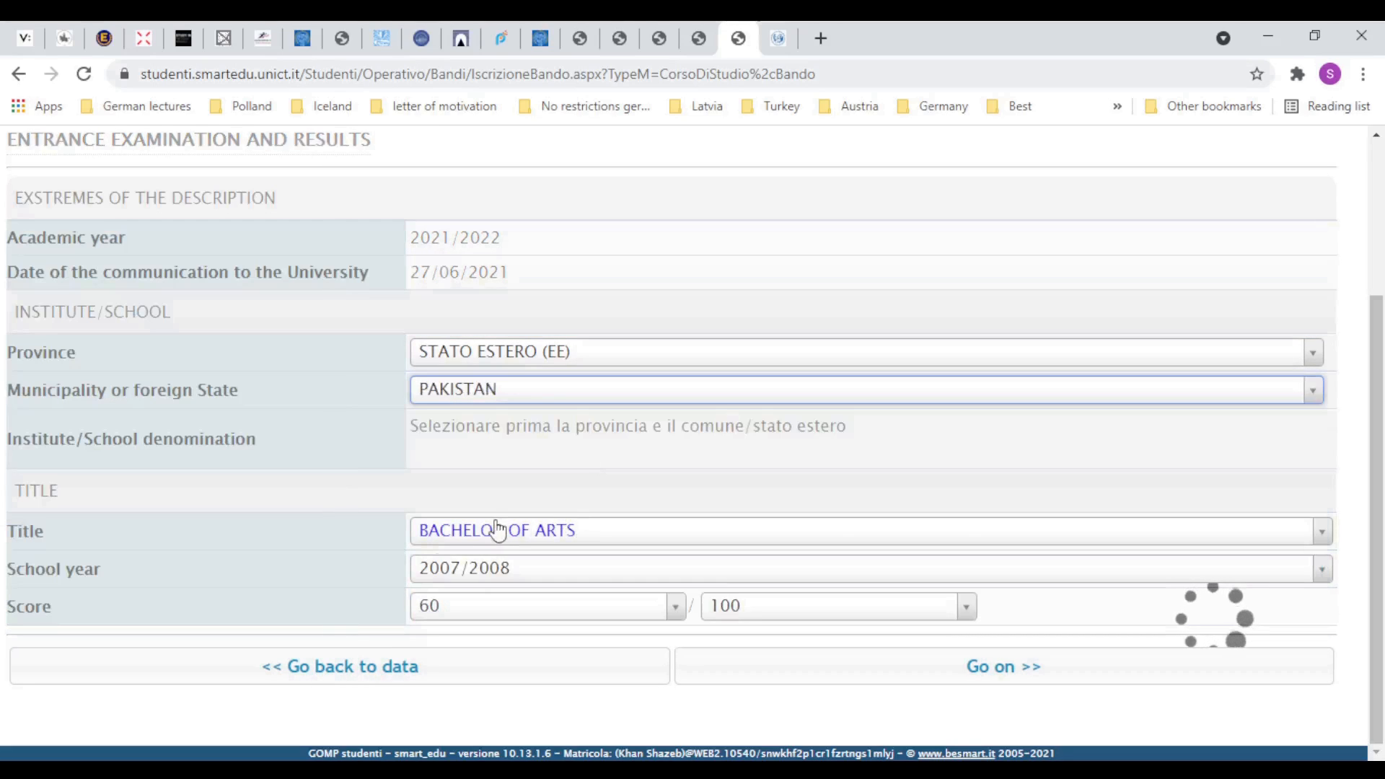
Examine the added institute, address and score fields and look through the diploma title options for a suitable one
scroll(364, 505, "down", 1)
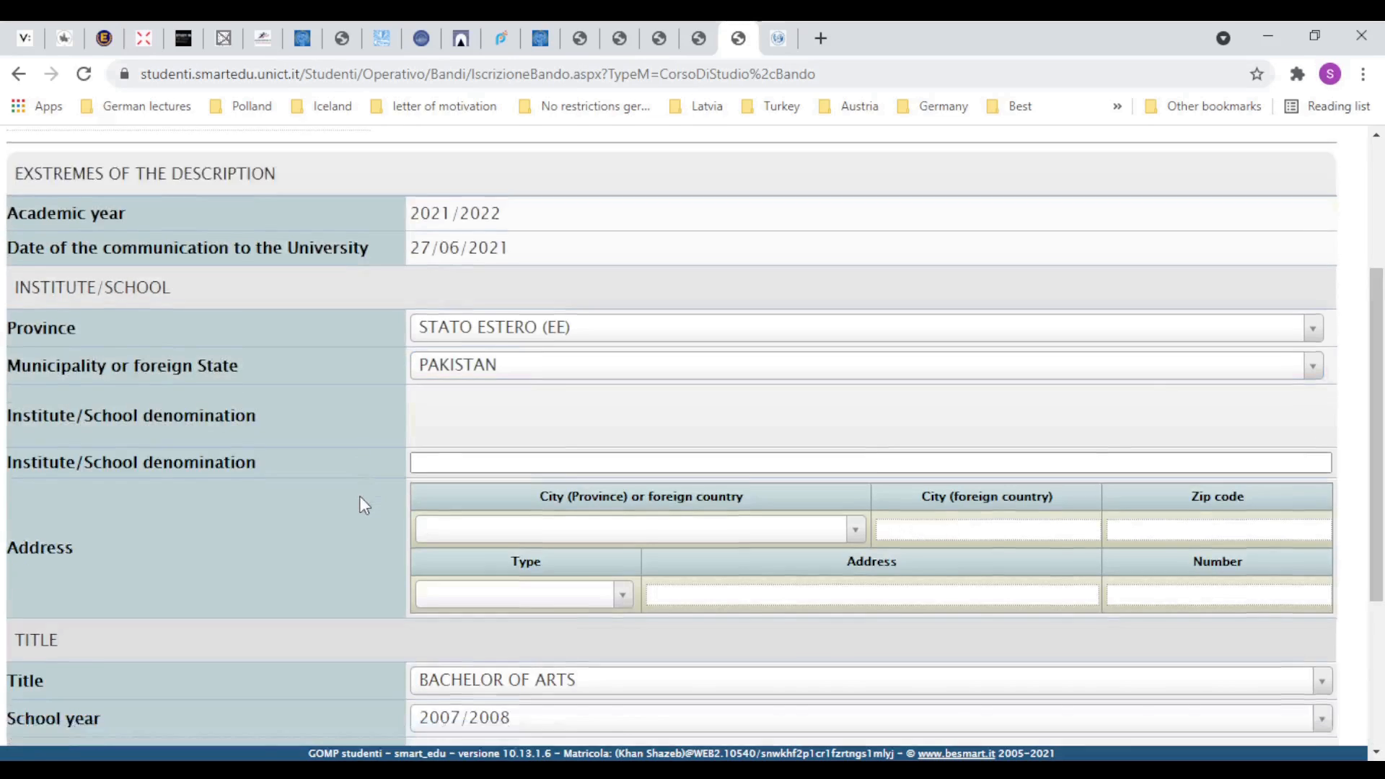
scroll(359, 498, "down", 3)
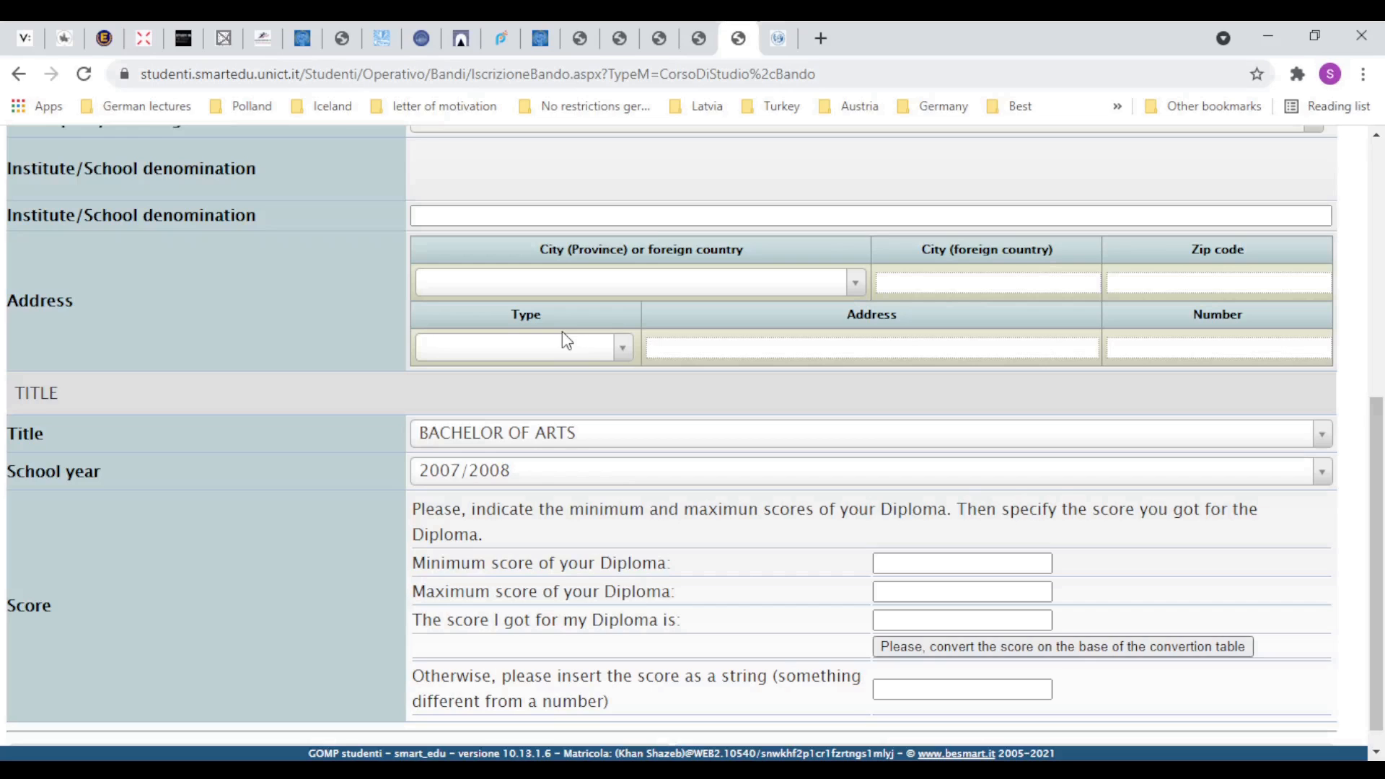
left_click(694, 441)
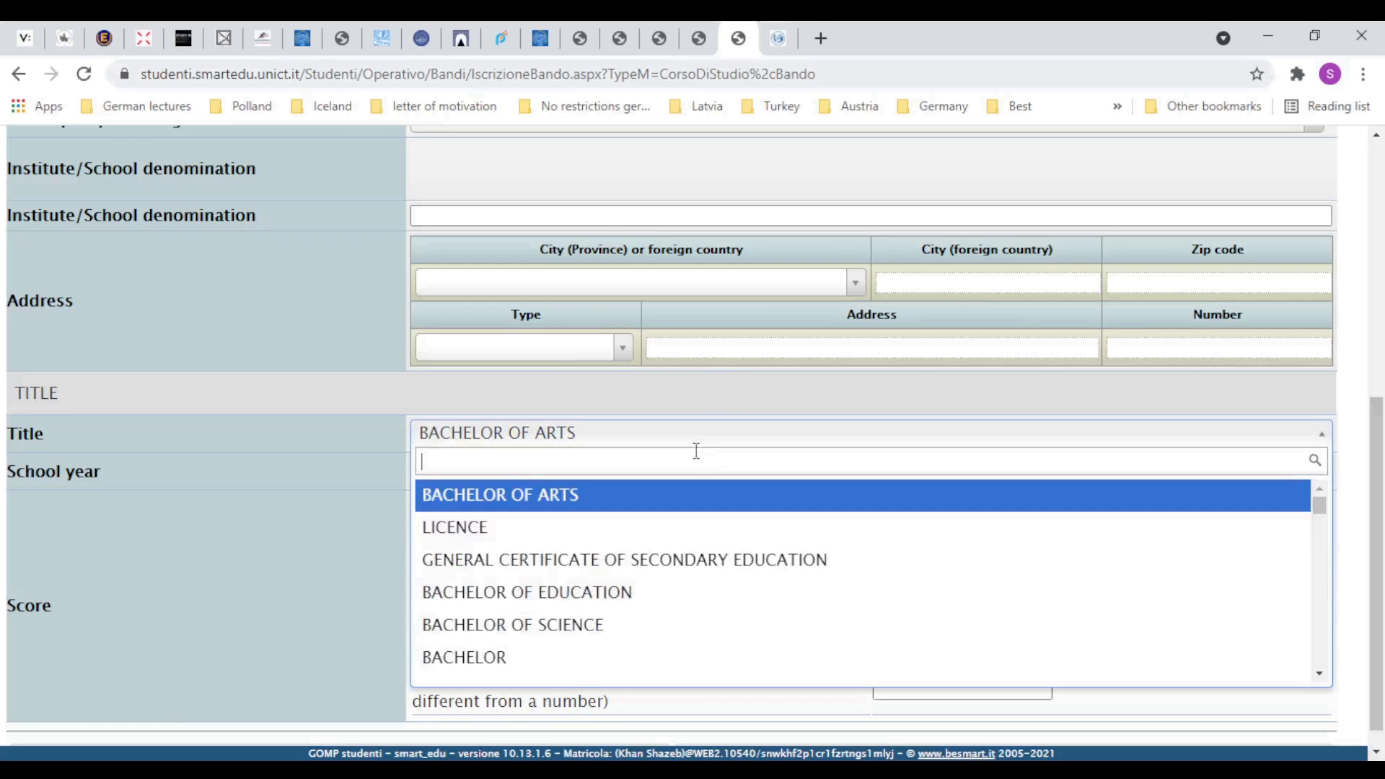
scroll(616, 622, "down", 20)
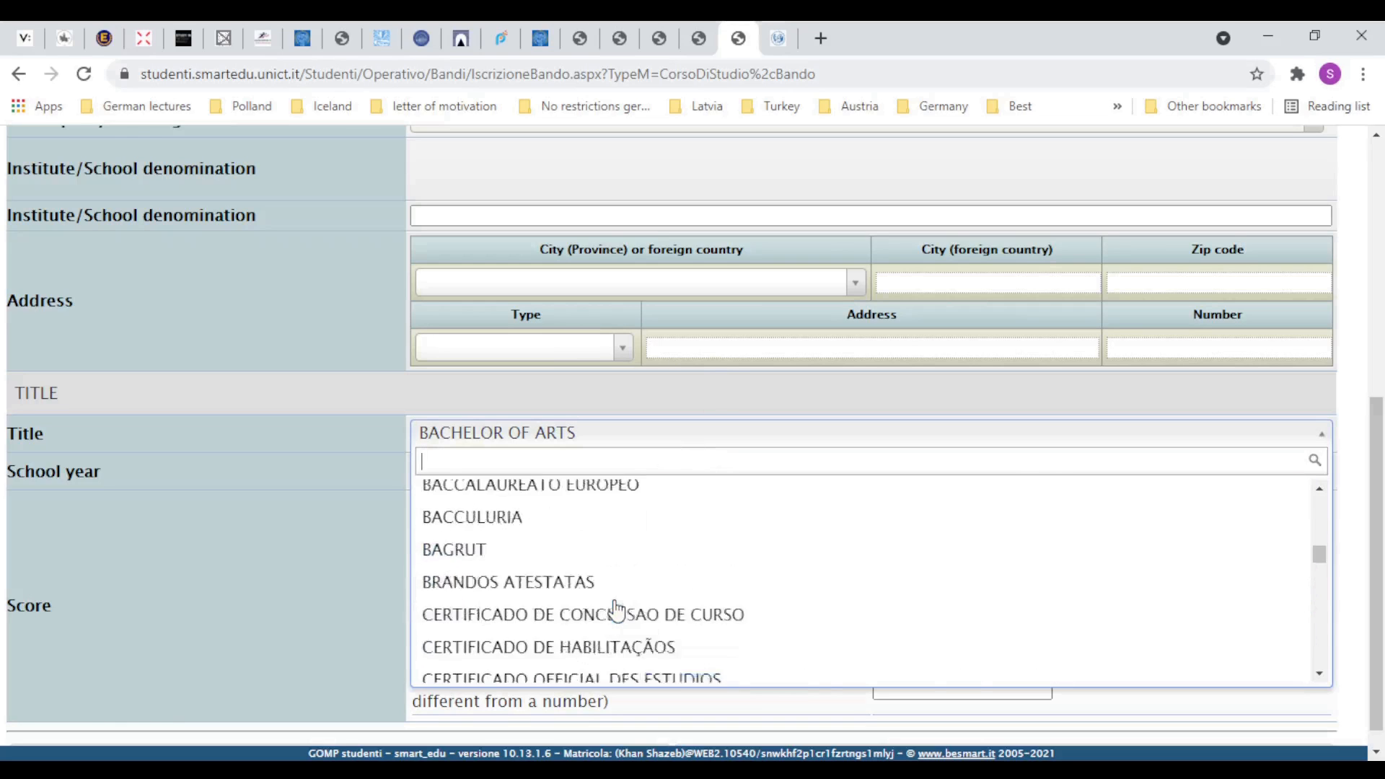
scroll(616, 610, "down", 4)
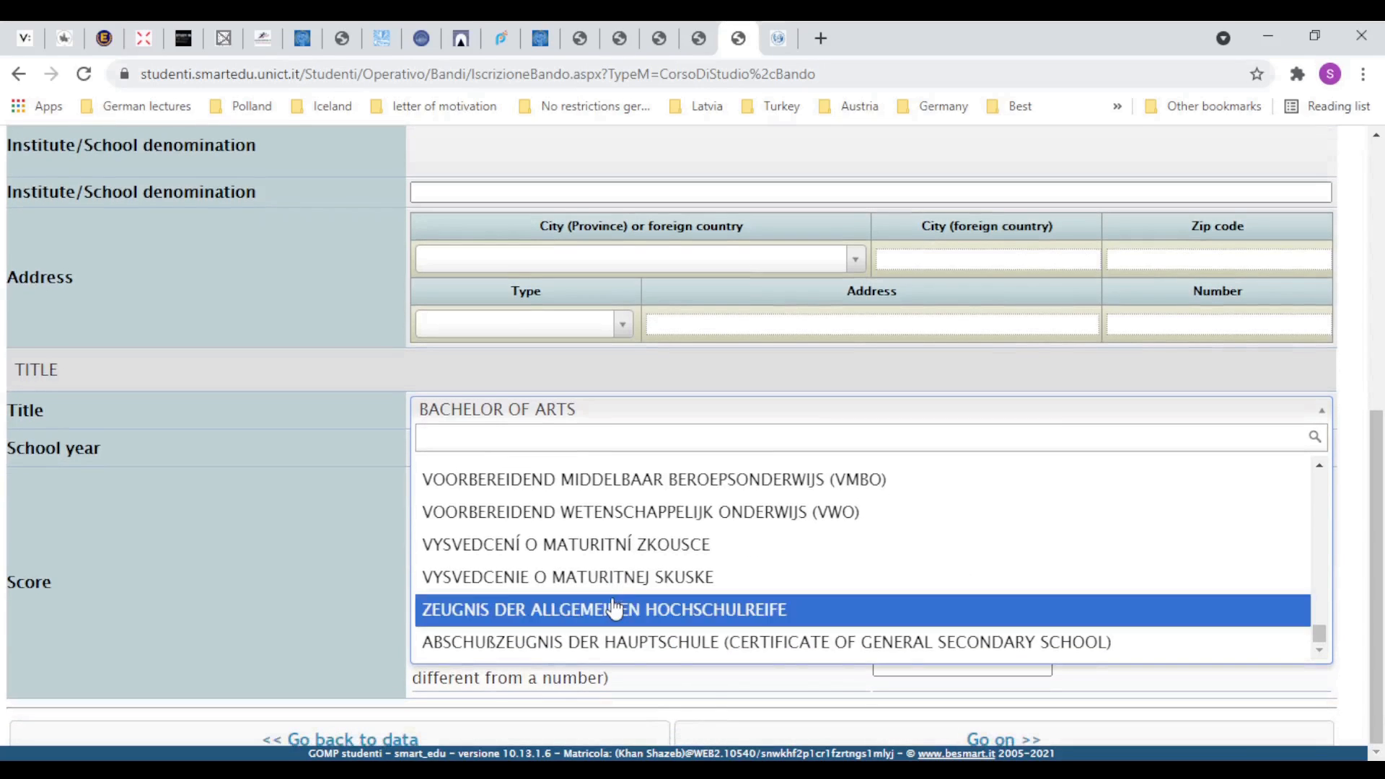
scroll(615, 608, "up", 10)
scroll(615, 608, "up", 8)
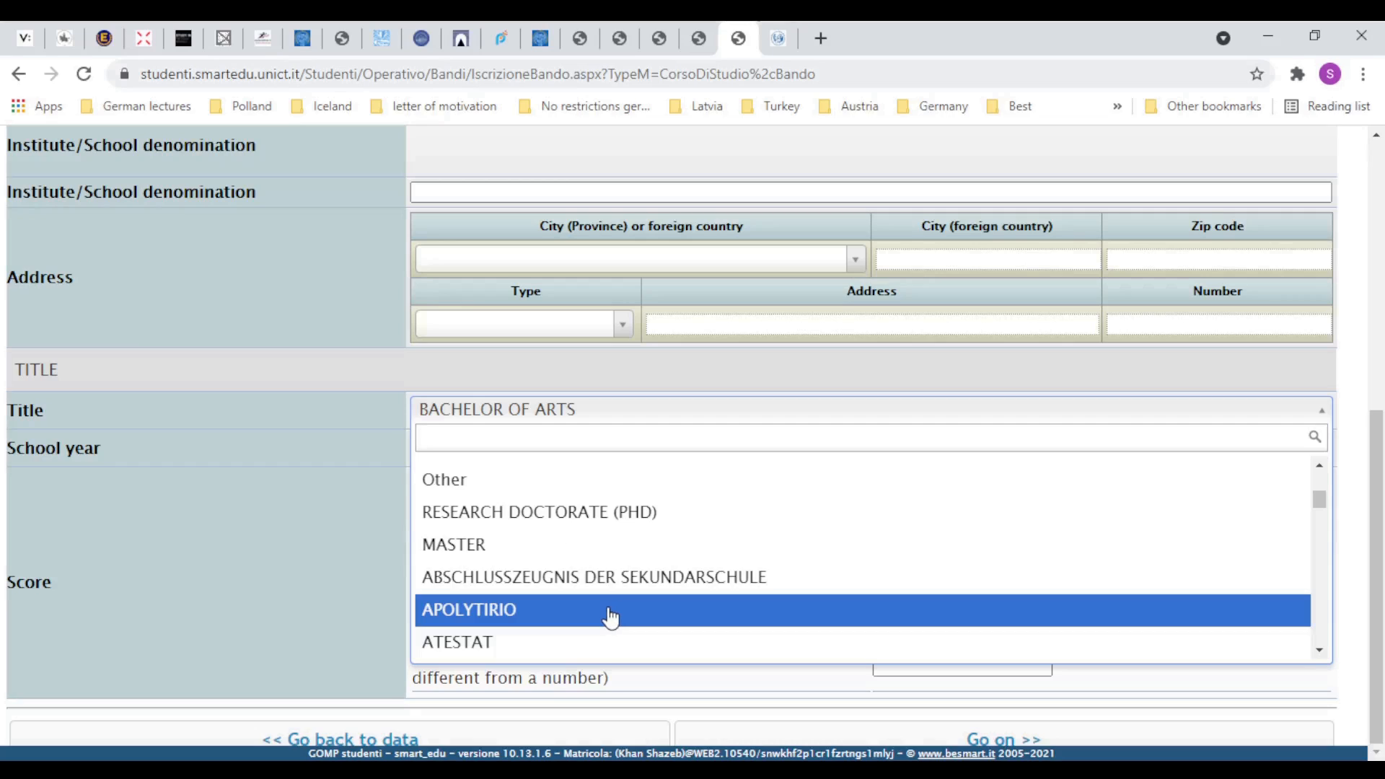
scroll(551, 608, "up", 3)
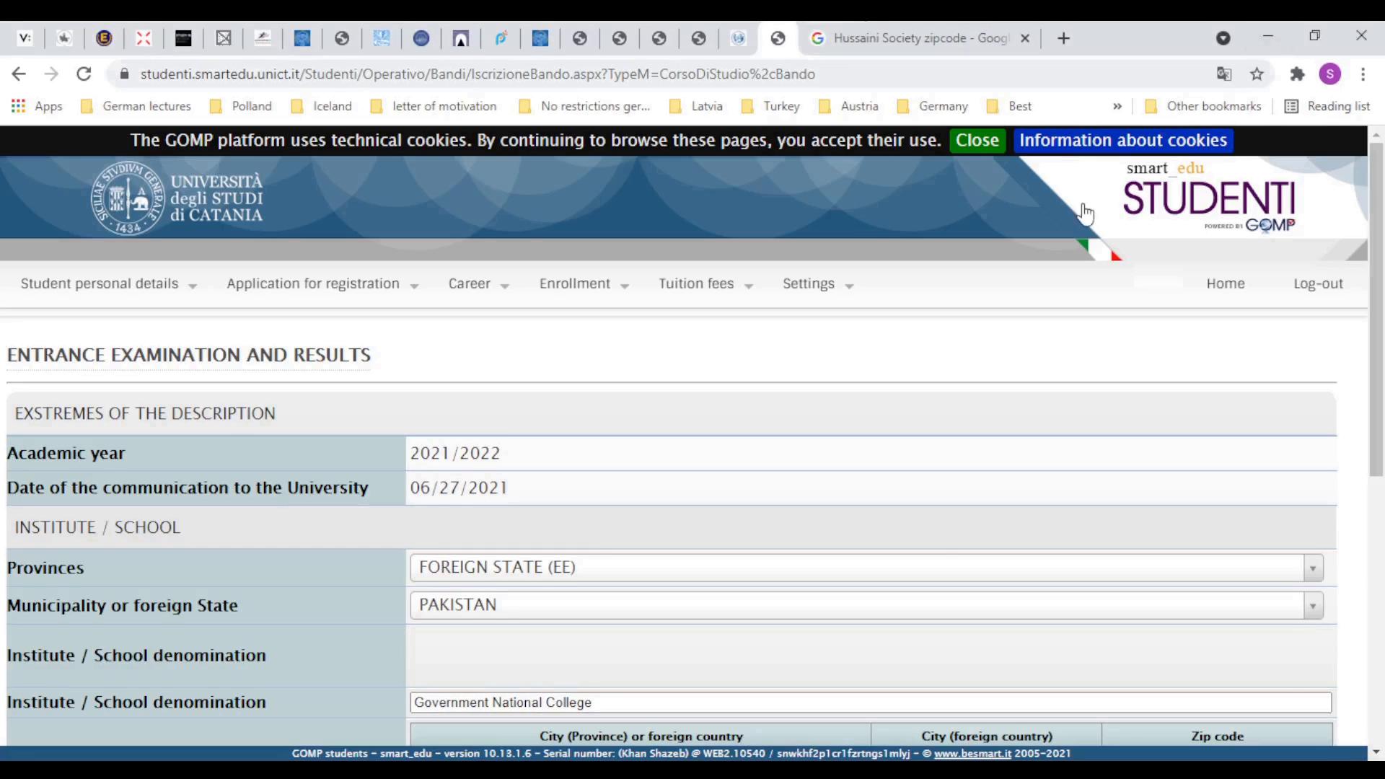
Submit the completed high school diploma details, confirm the data and return to the application details
scroll(1136, 433, "down", 7)
left_click(1010, 741)
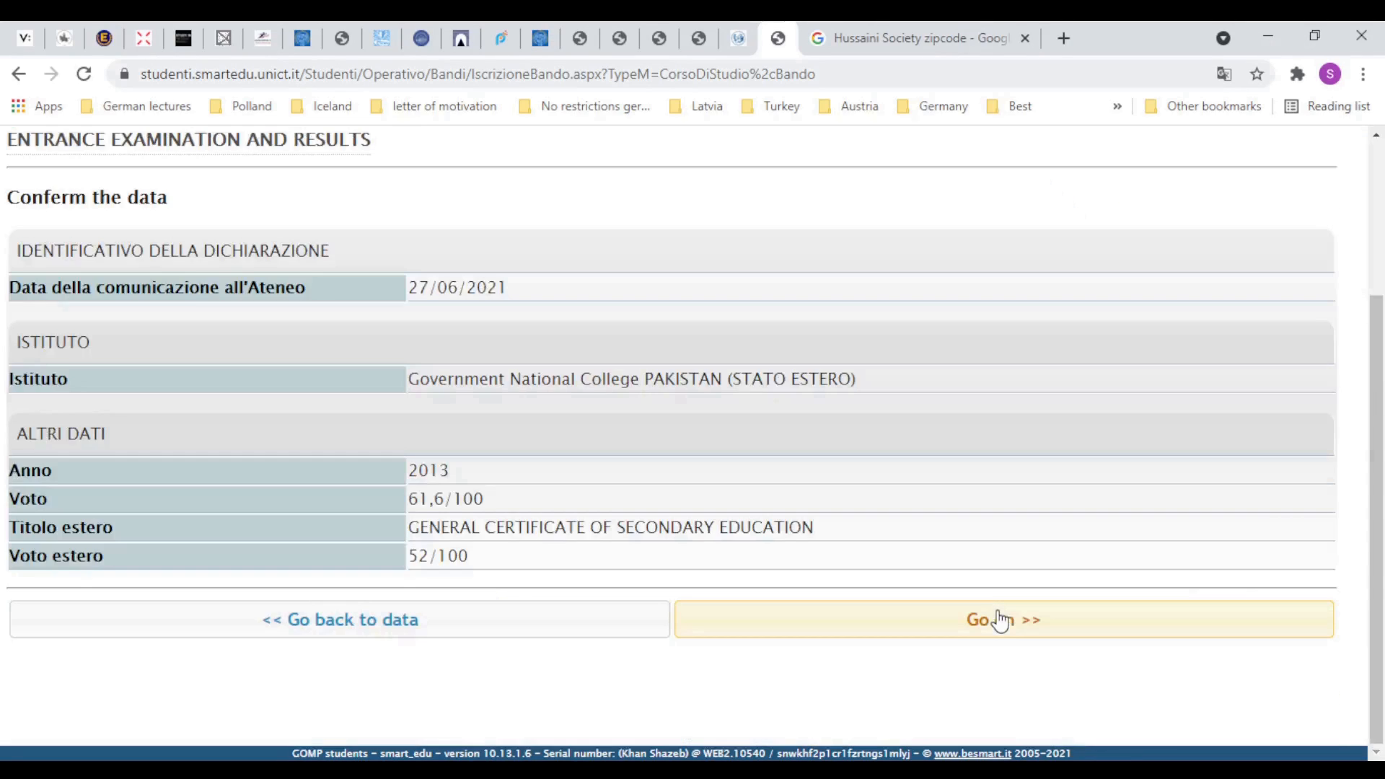
left_click(975, 618)
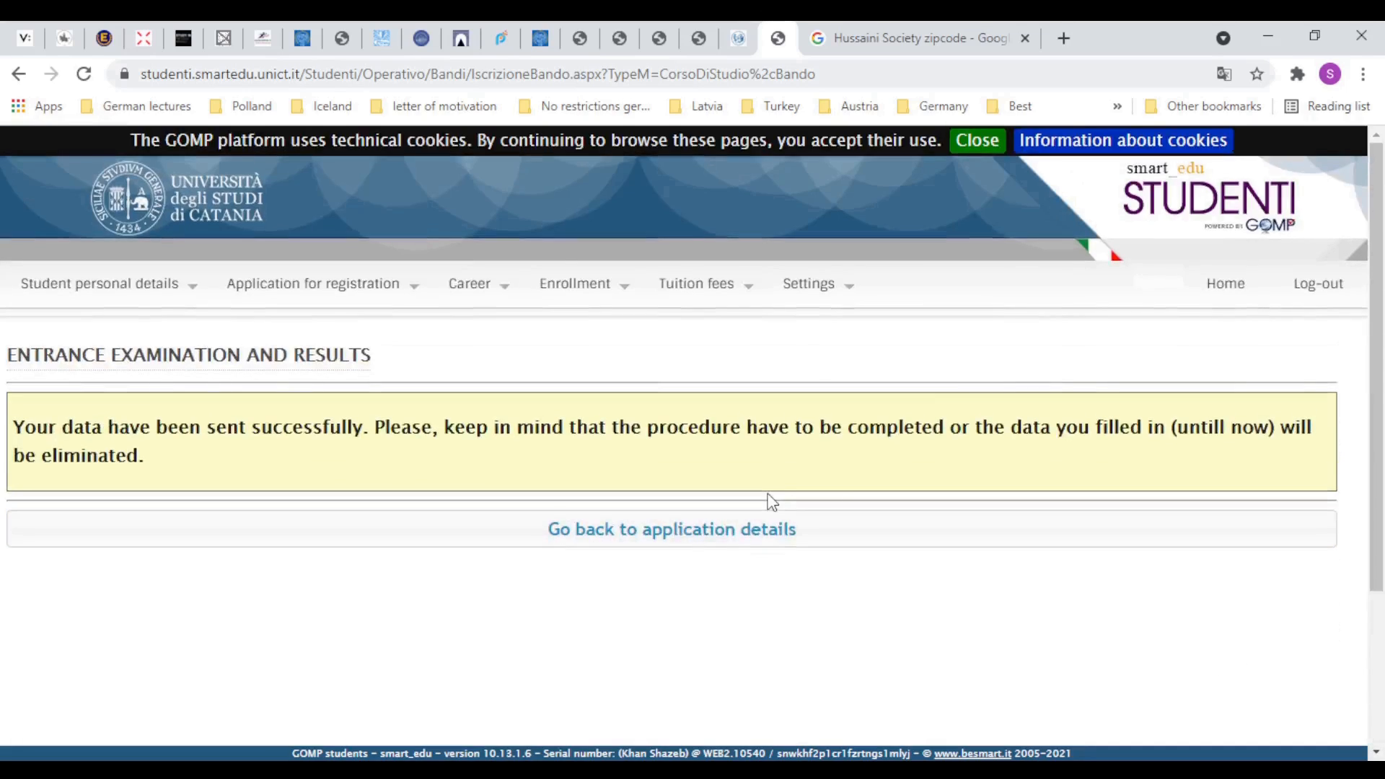
left_click(699, 548)
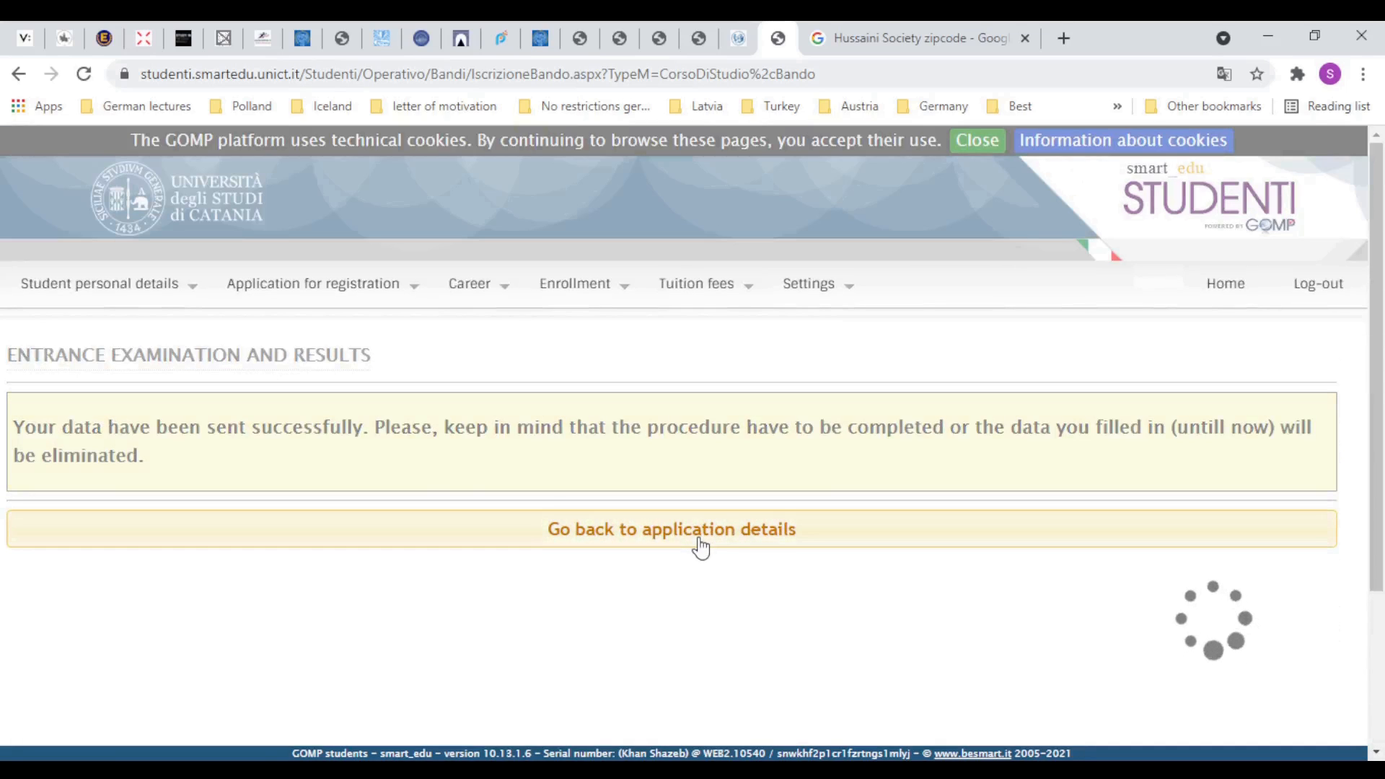
Check the recorded diploma, title of study and attachments, and proceed with the application
scroll(700, 537, "down", 3)
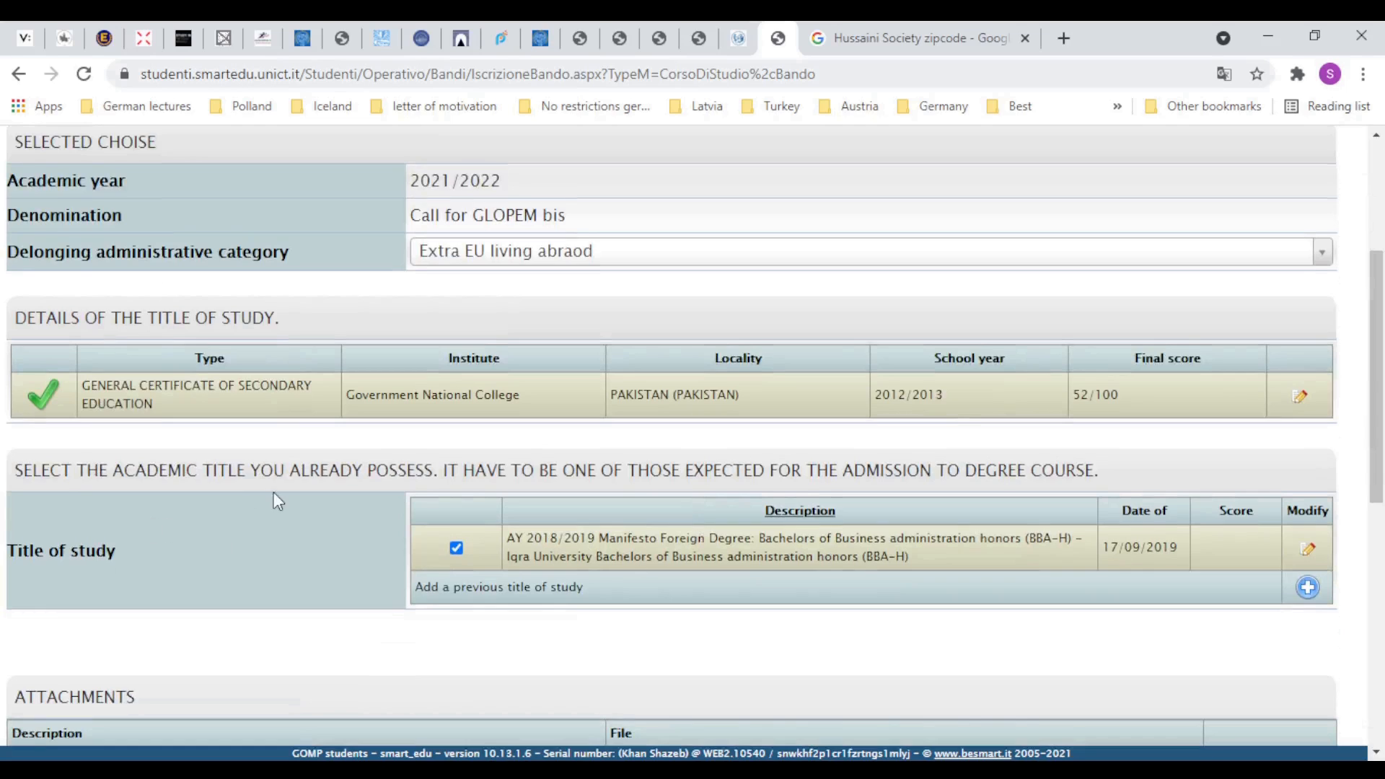
scroll(383, 500, "down", 4)
scroll(383, 500, "up", 4)
scroll(505, 541, "down", 8)
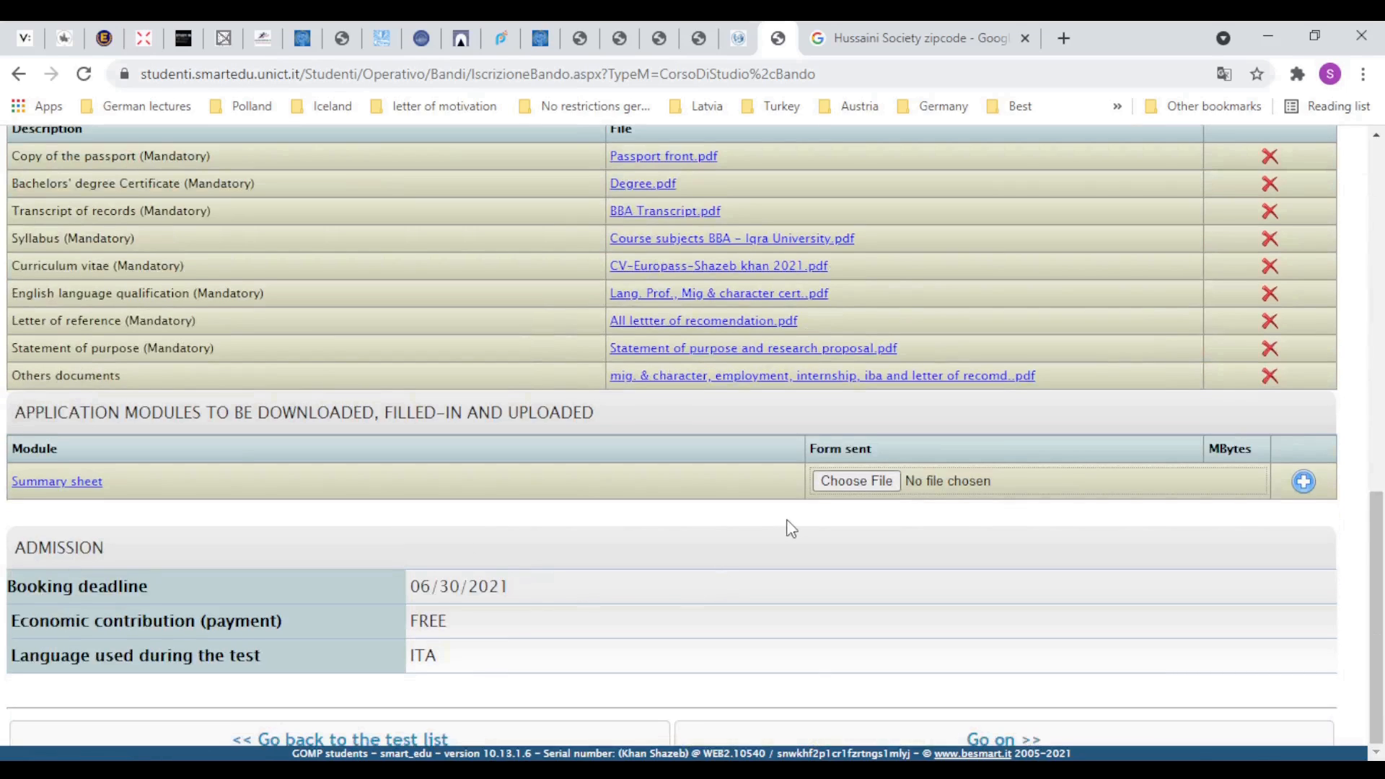
left_click(913, 740)
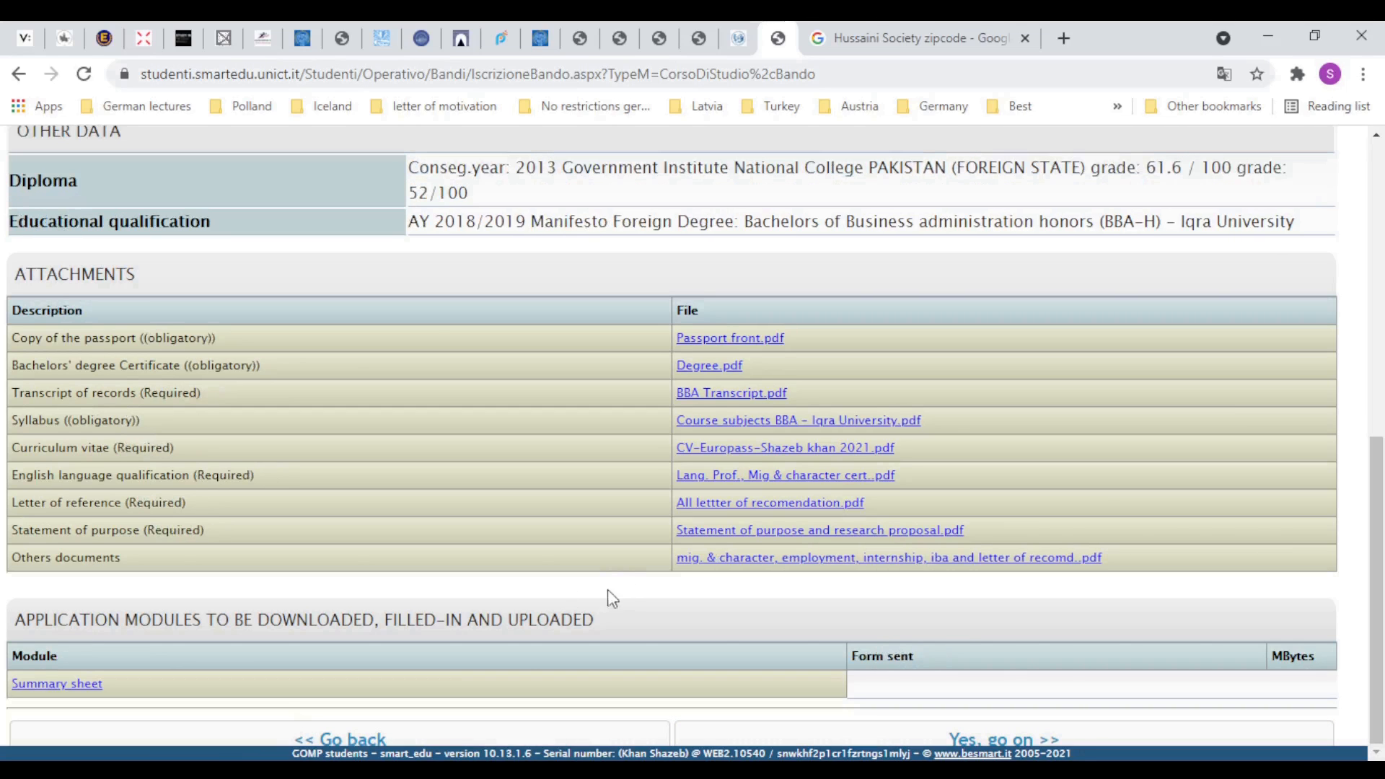
Review the application summary, download the Summary sheet from the application modules and open the PDF
scroll(590, 629, "up", 7)
scroll(591, 633, "down", 7)
left_click_drag(125, 616, 613, 626)
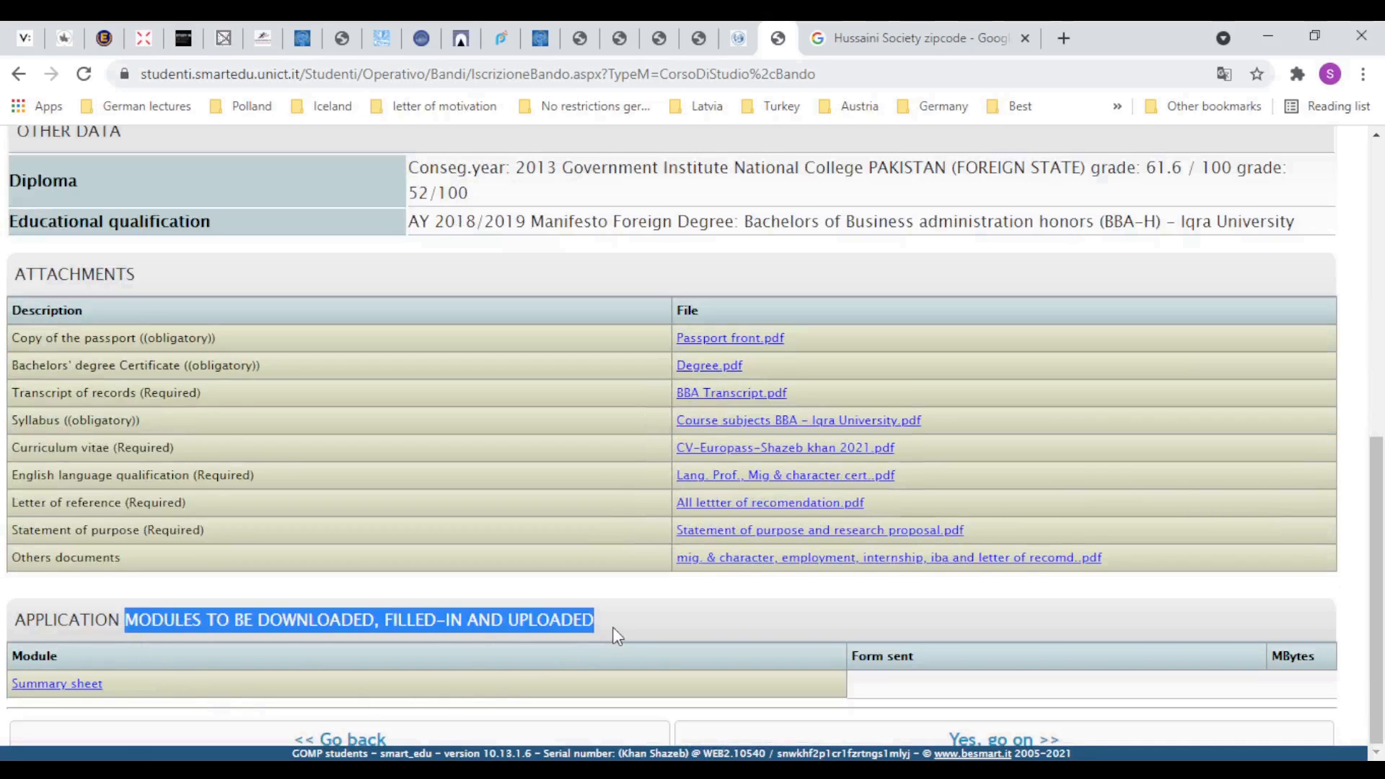
triple_click(492, 633)
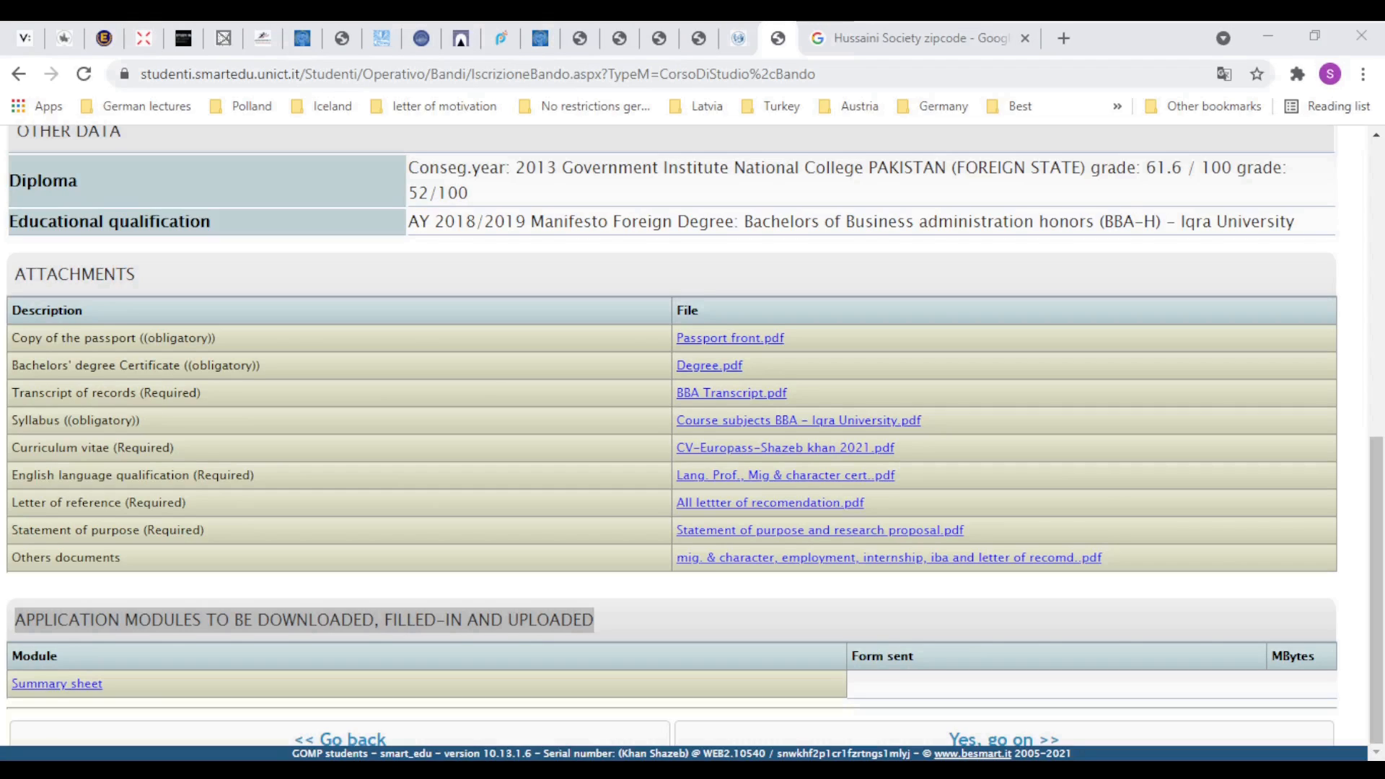
left_click(58, 689)
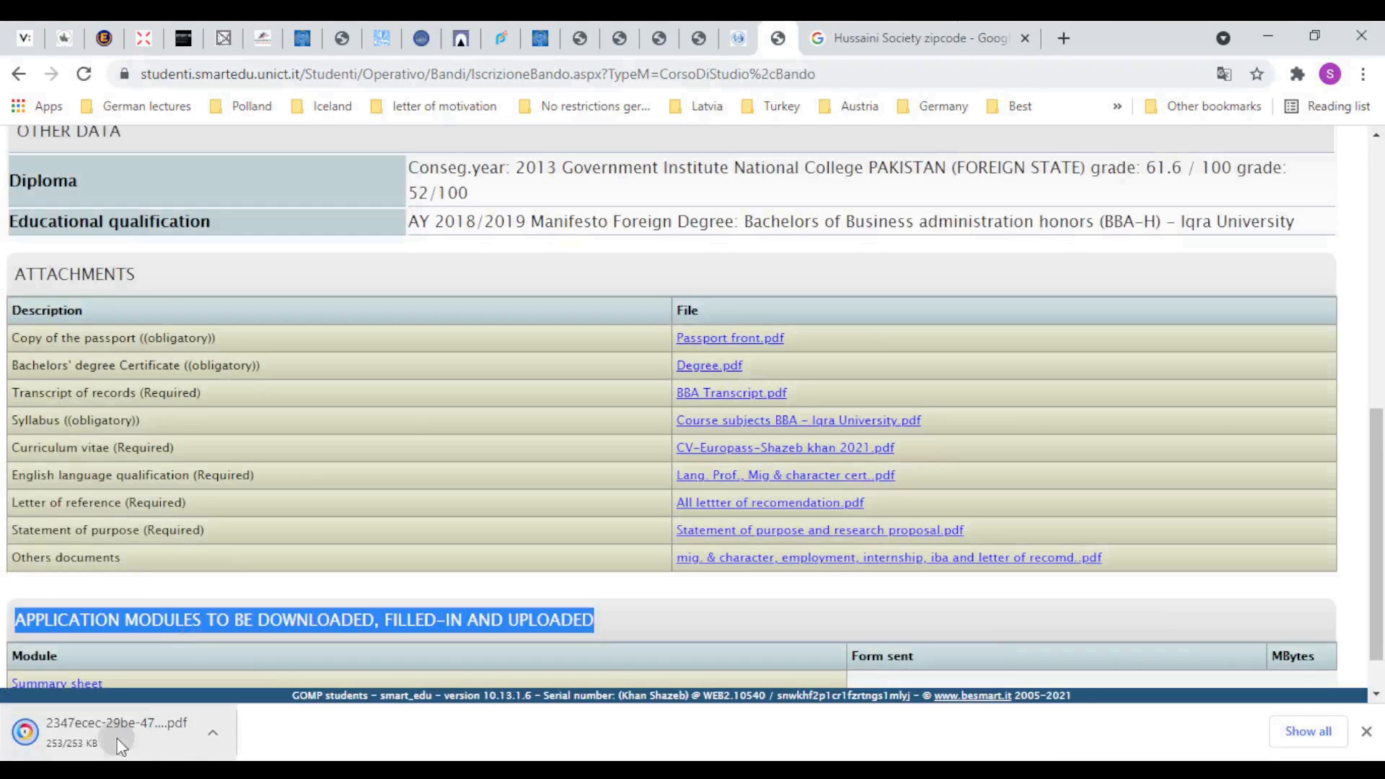
left_click(115, 736)
left_click(1105, 38)
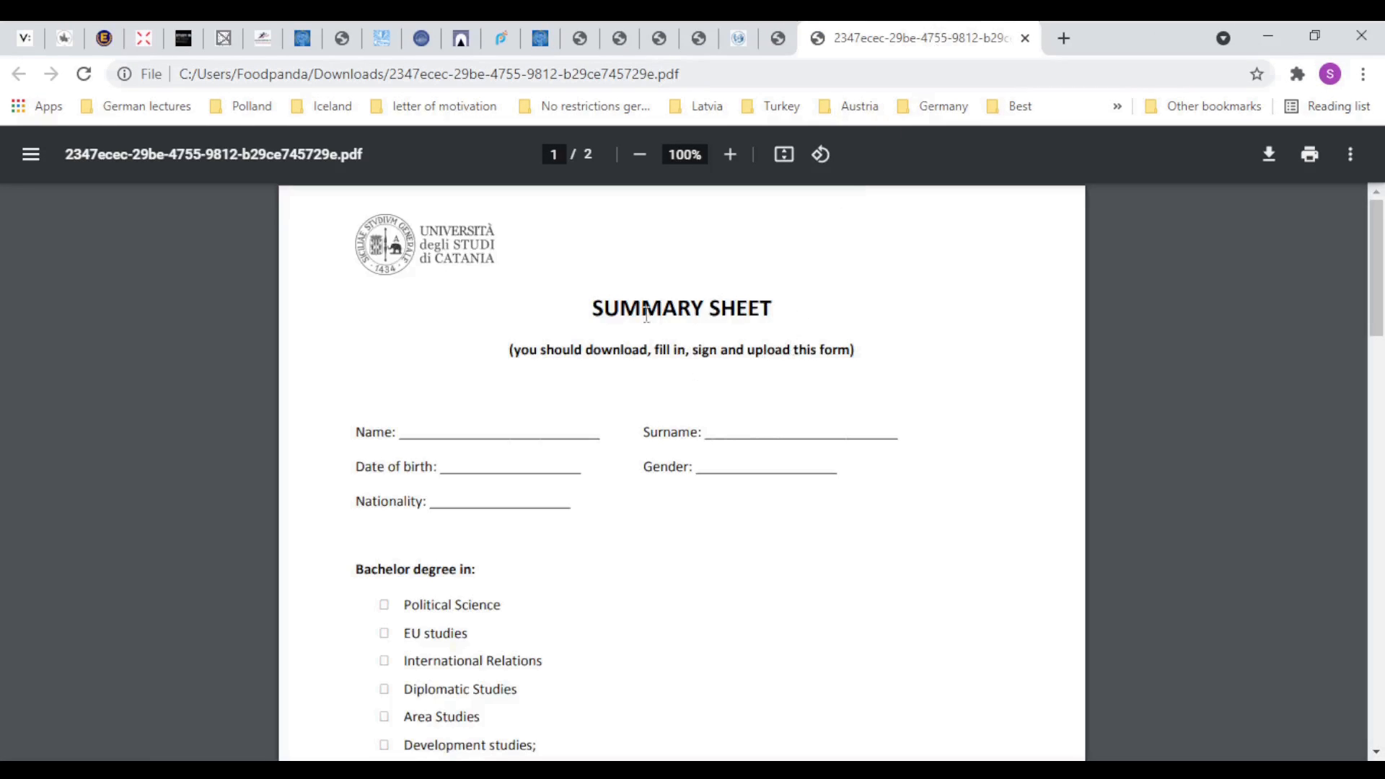
Read the first page of the summary sheet, covering the personal details, bachelor degree, date of achievement, grade and master degree
left_click_drag(646, 315, 593, 310)
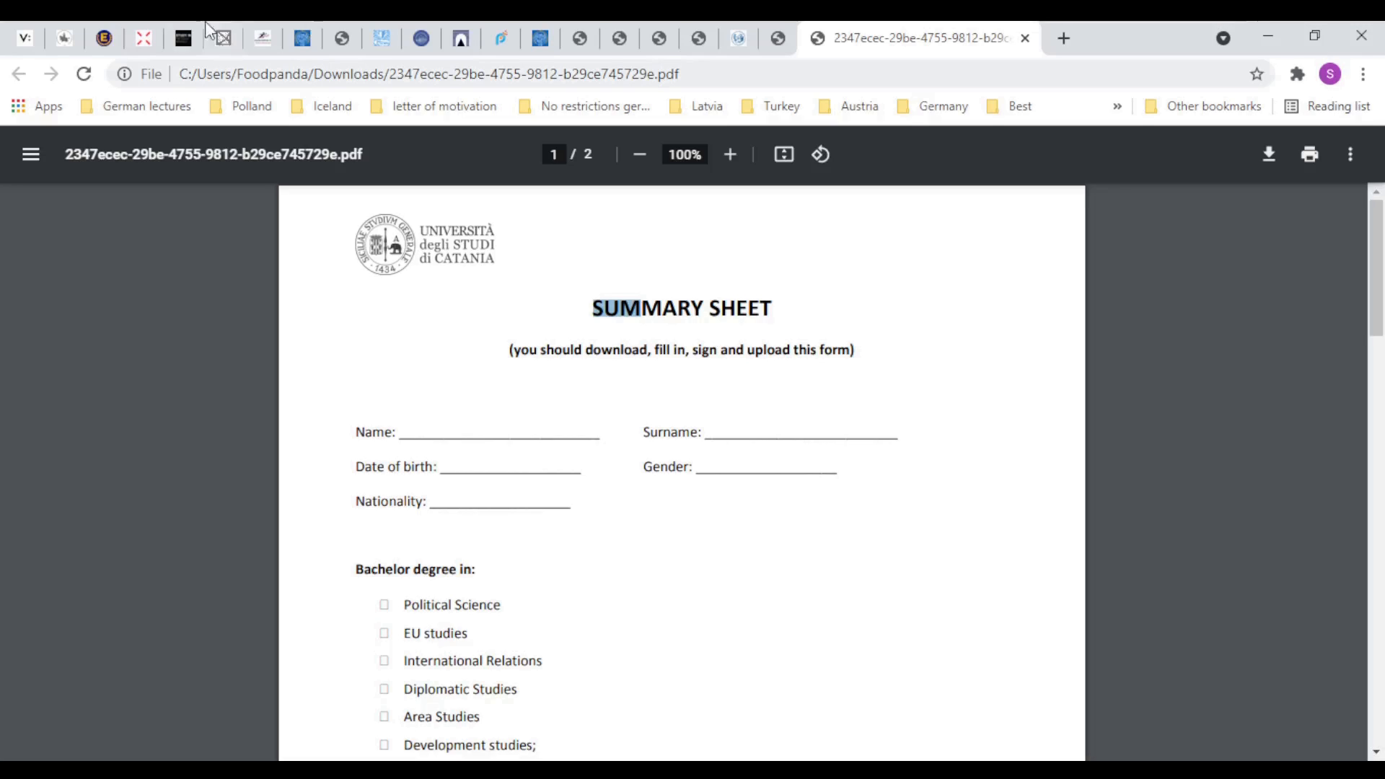
scroll(1382, 281, "down", 1)
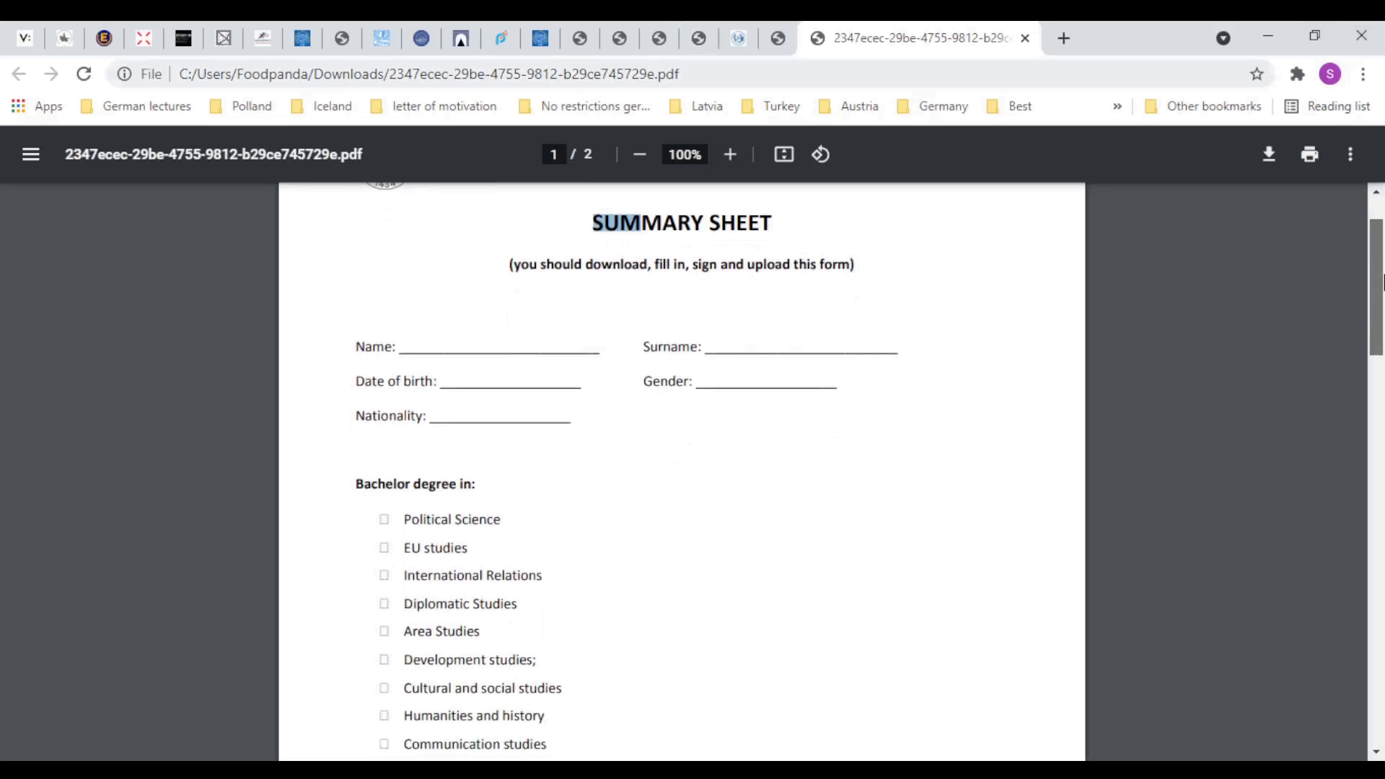
left_click_drag(1382, 282, 1382, 358)
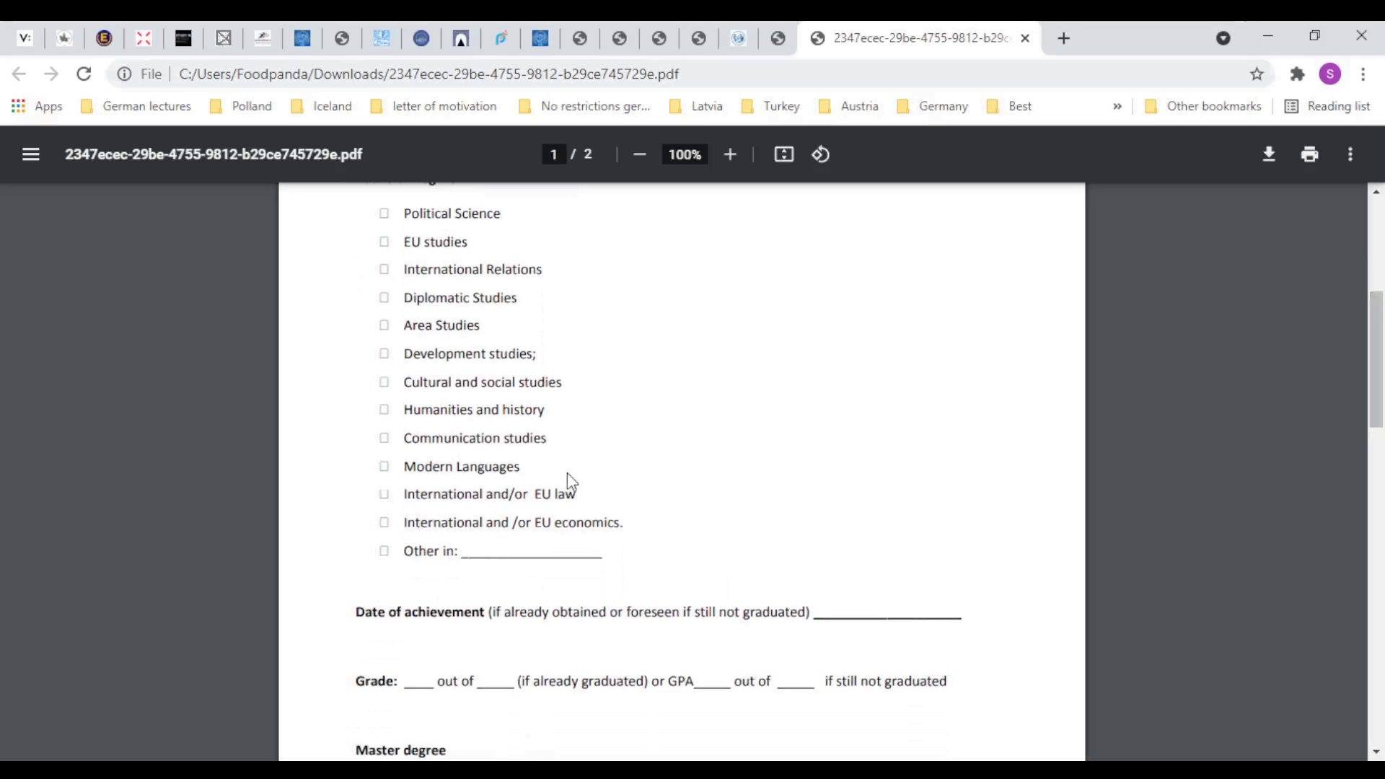
scroll(578, 489, "up", 4)
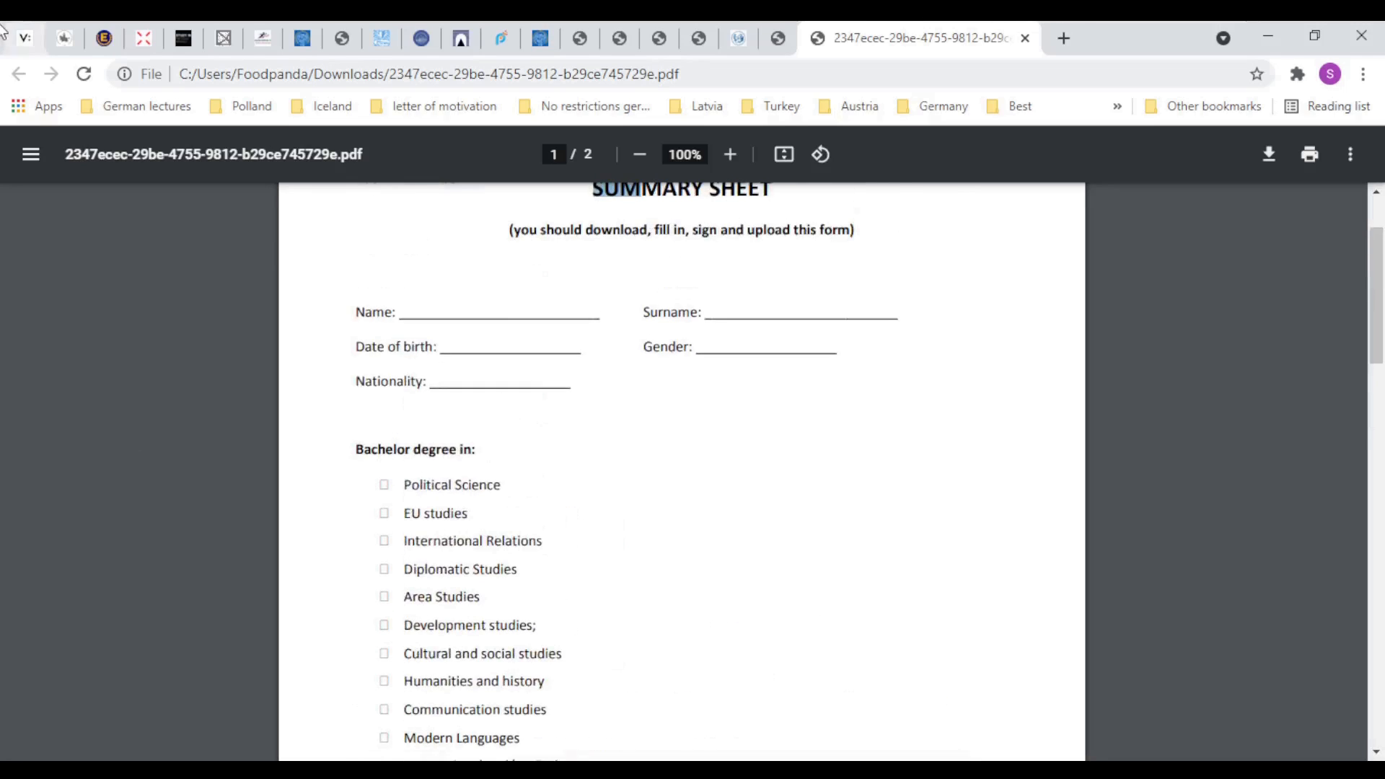
scroll(399, 360, "down", 3)
scroll(398, 361, "down", 4)
left_click_drag(528, 340, 810, 340)
left_click_drag(395, 411, 801, 404)
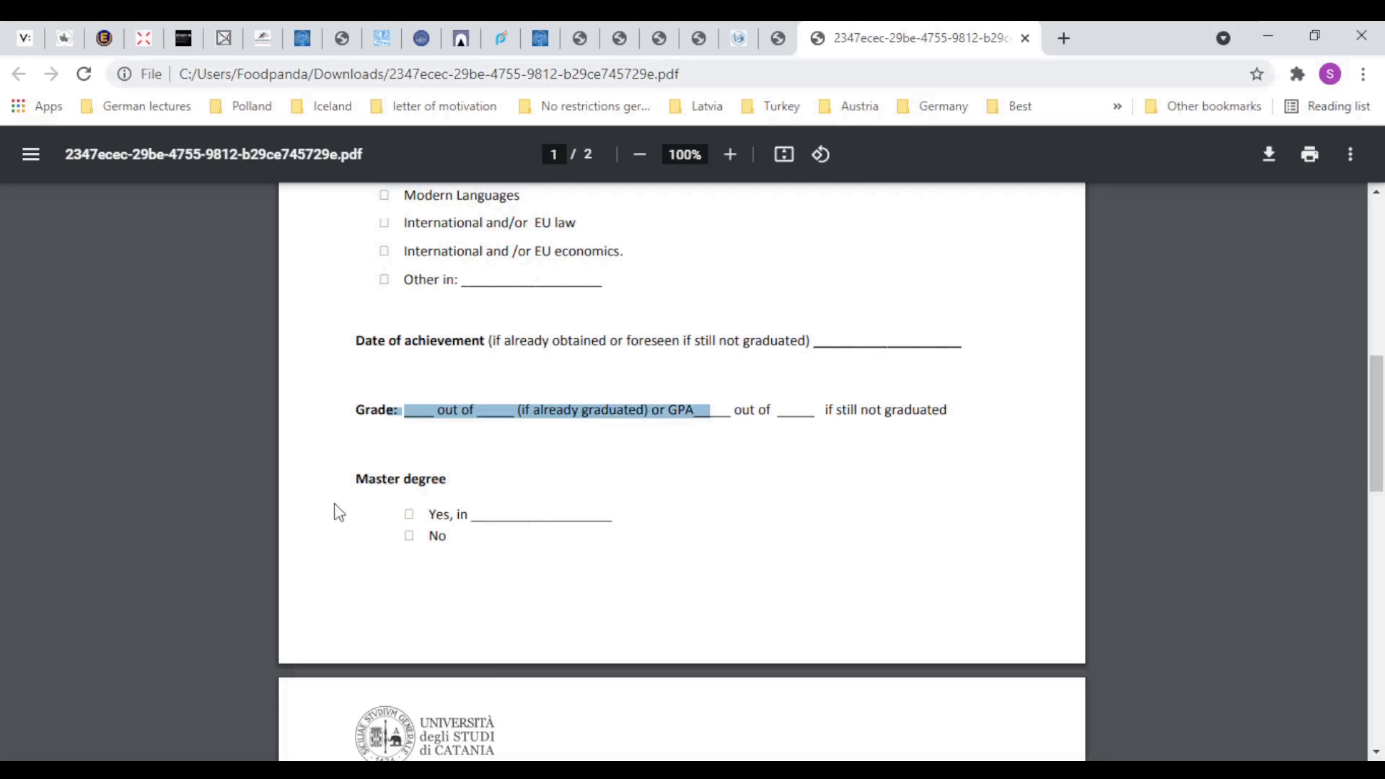
left_click_drag(372, 476, 399, 594)
Read the second page of the summary sheet, covering the reference letter, motivation letter, English language certificate and other titles
scroll(396, 591, "down", 7)
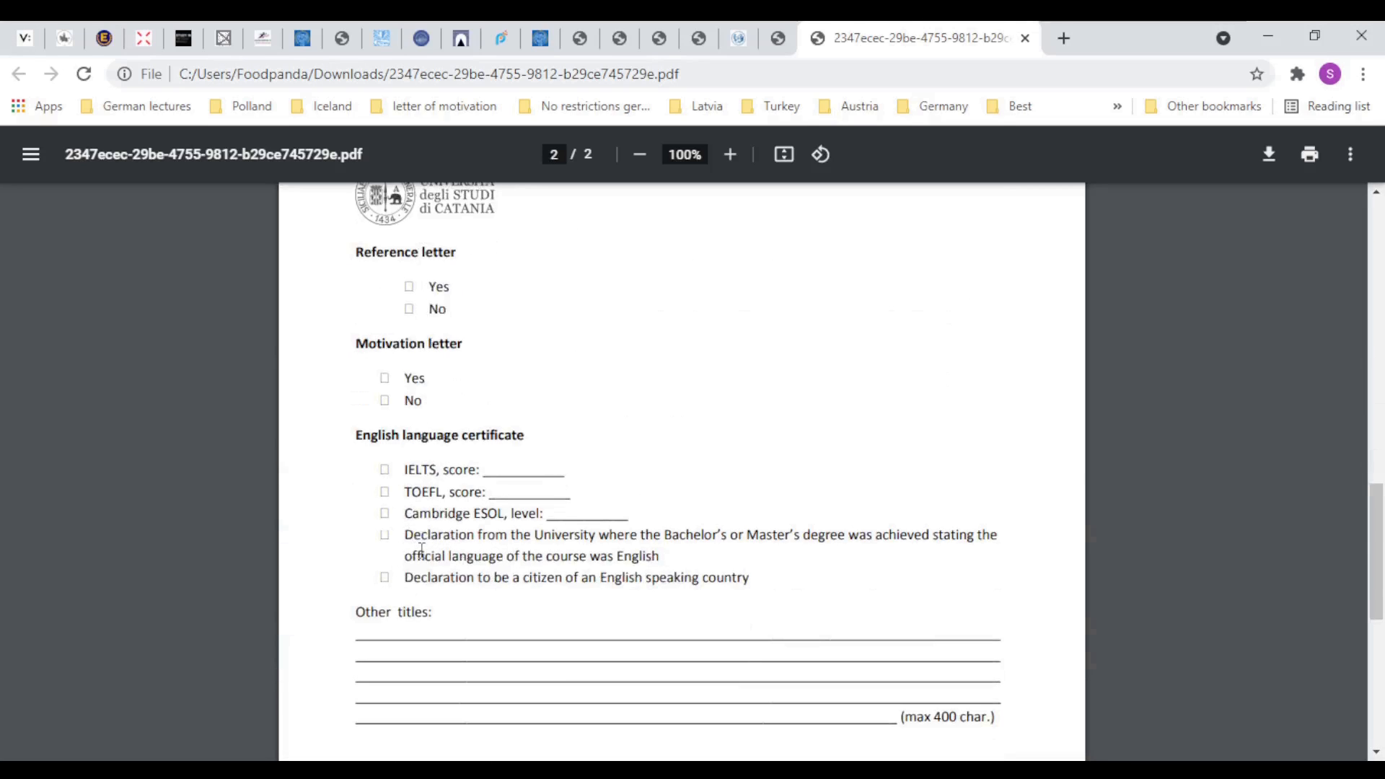
scroll(571, 625, "up", 1)
scroll(570, 624, "up", 3)
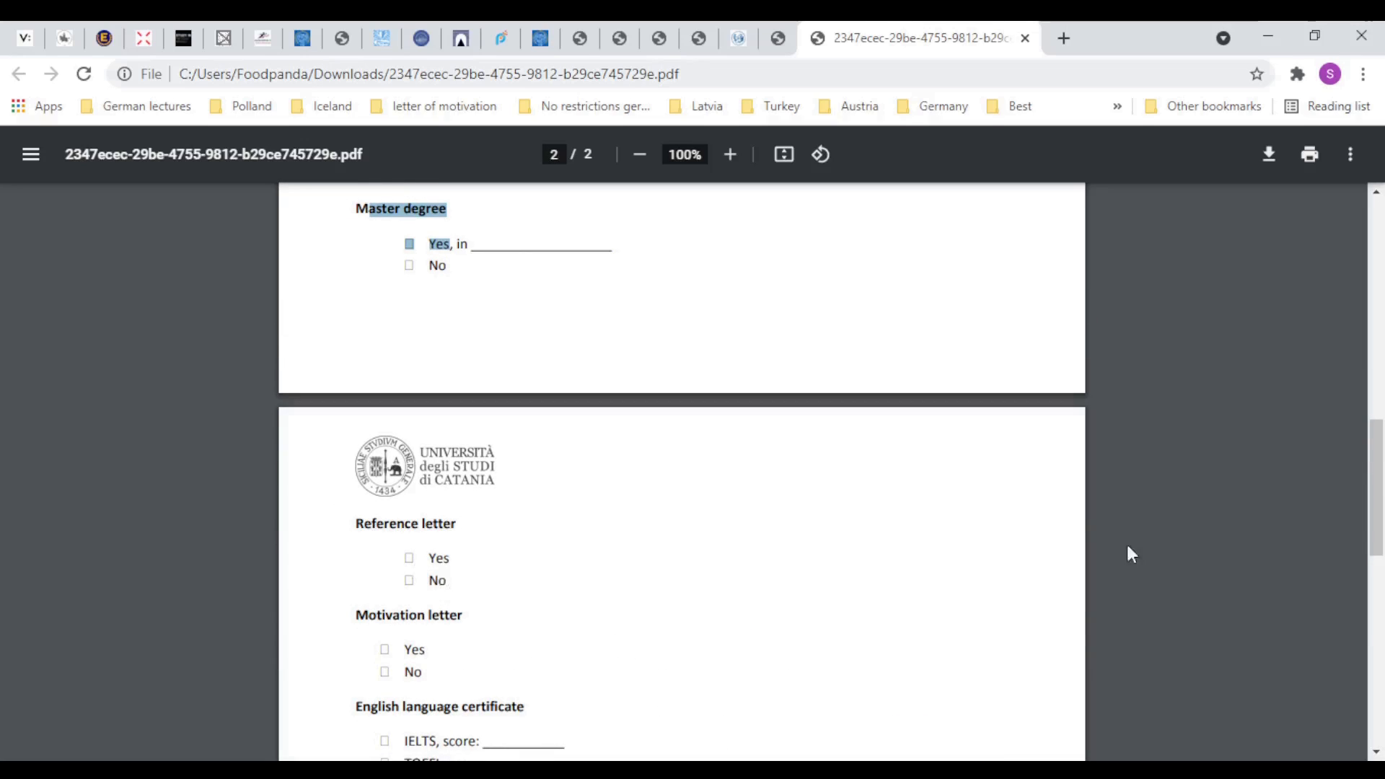
left_click_drag(1380, 534, 1380, 673)
scroll(968, 547, "up", 20)
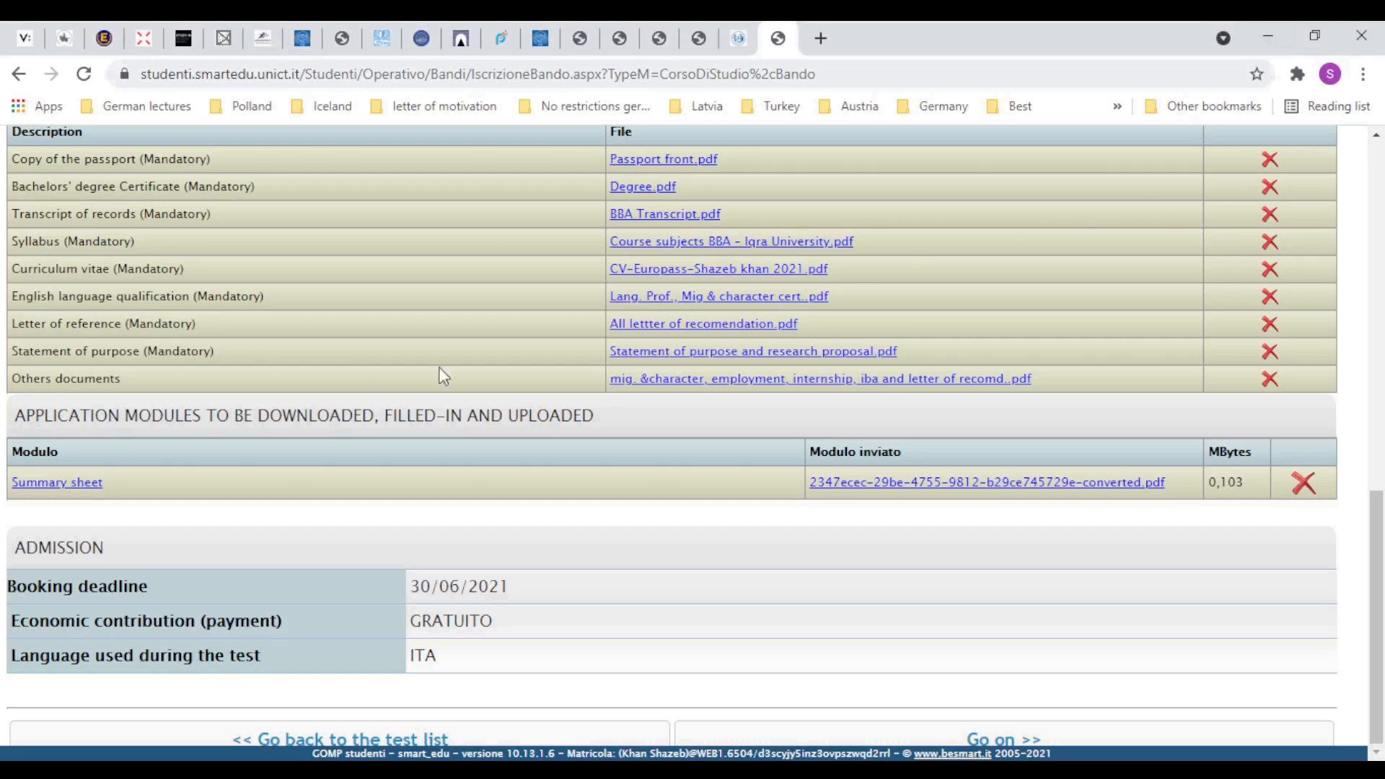
Download the blank Summary sheet again from the application modules, open it and view its bachelor degree options
left_click(66, 489)
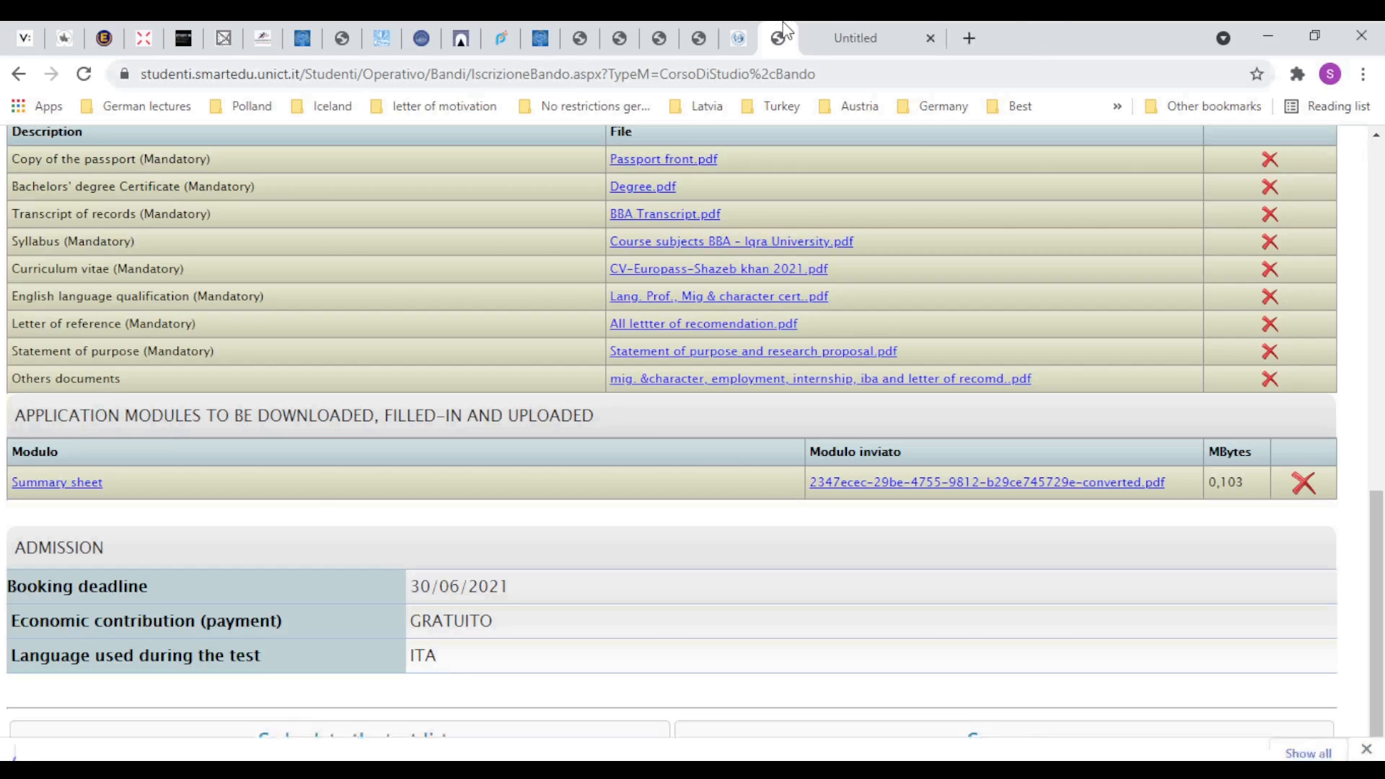
left_click(151, 736)
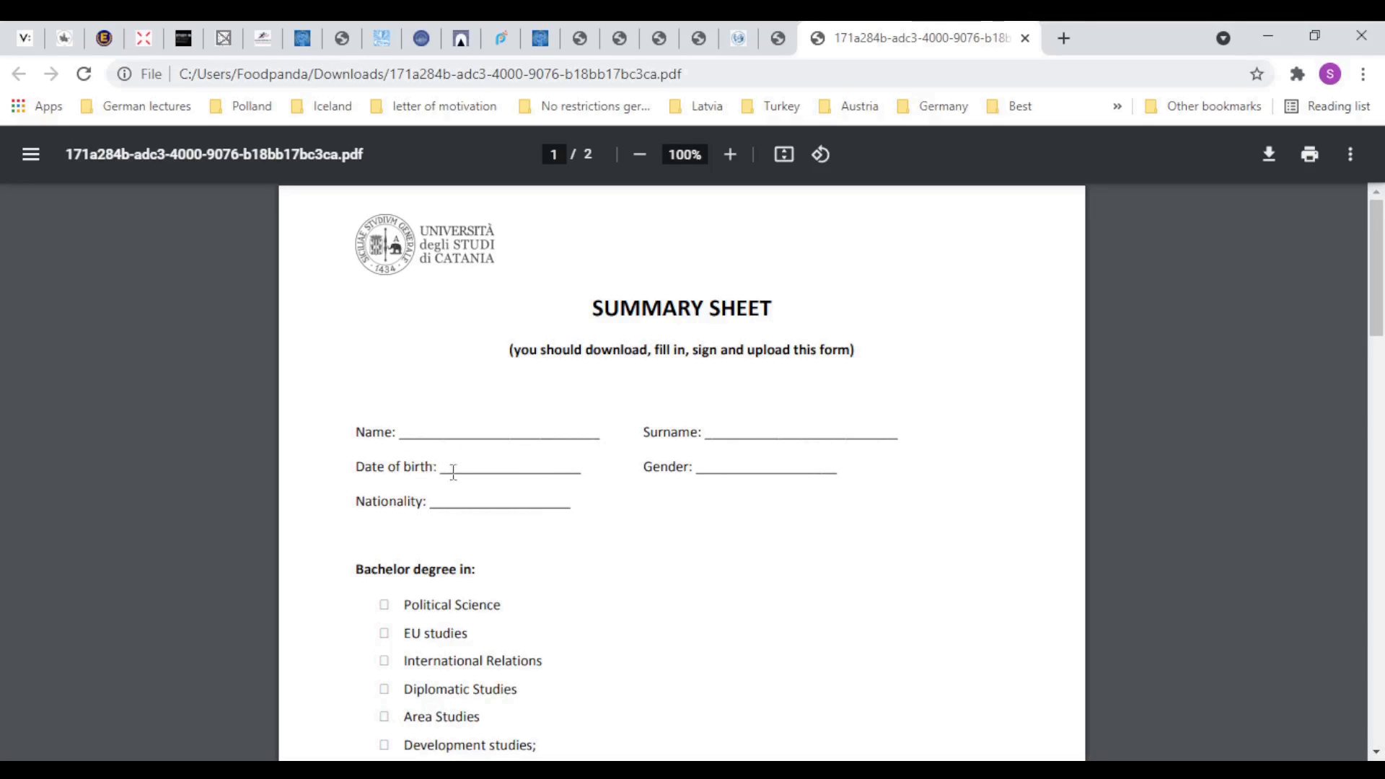
scroll(443, 510, "down", 8)
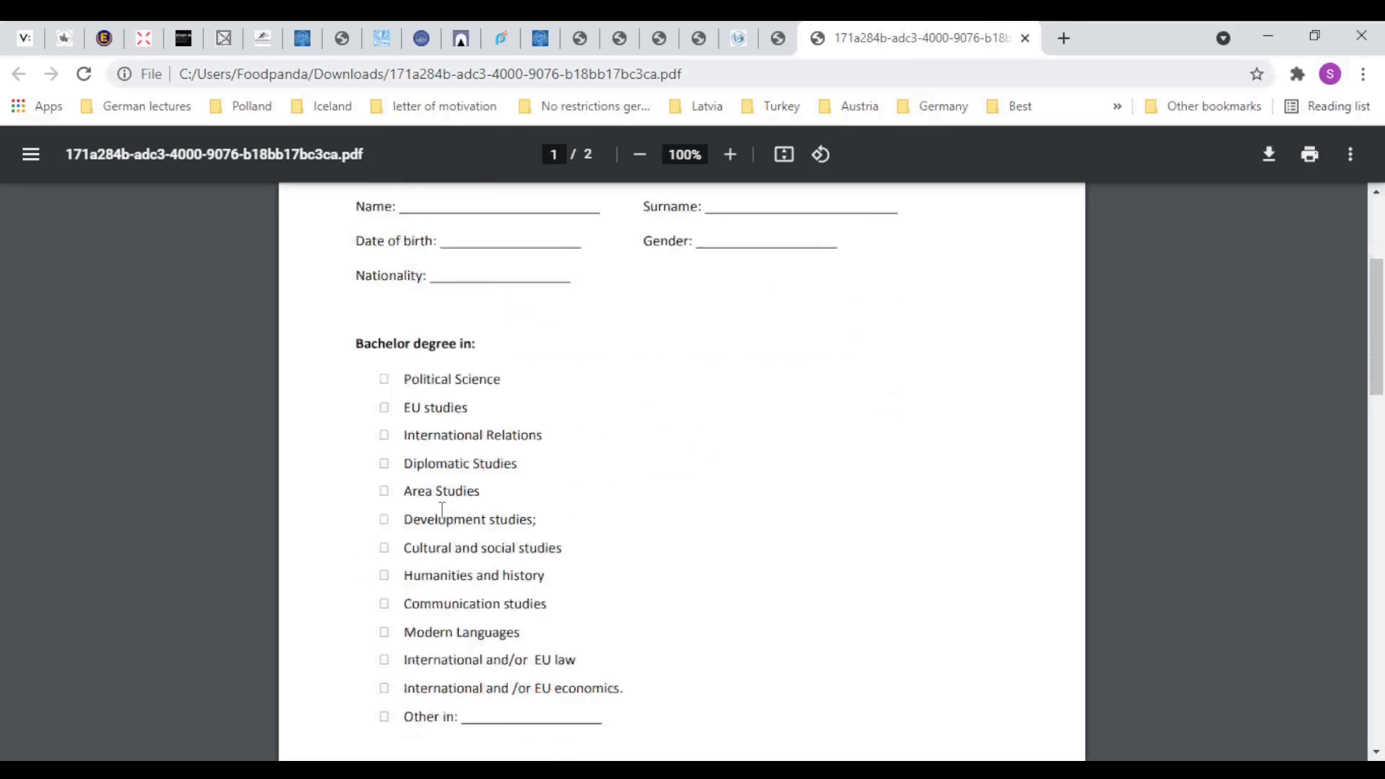
Review both pages of the blank summary sheet, from the bachelor degree options to the signature, and close the PDF
scroll(492, 404, "up", 4)
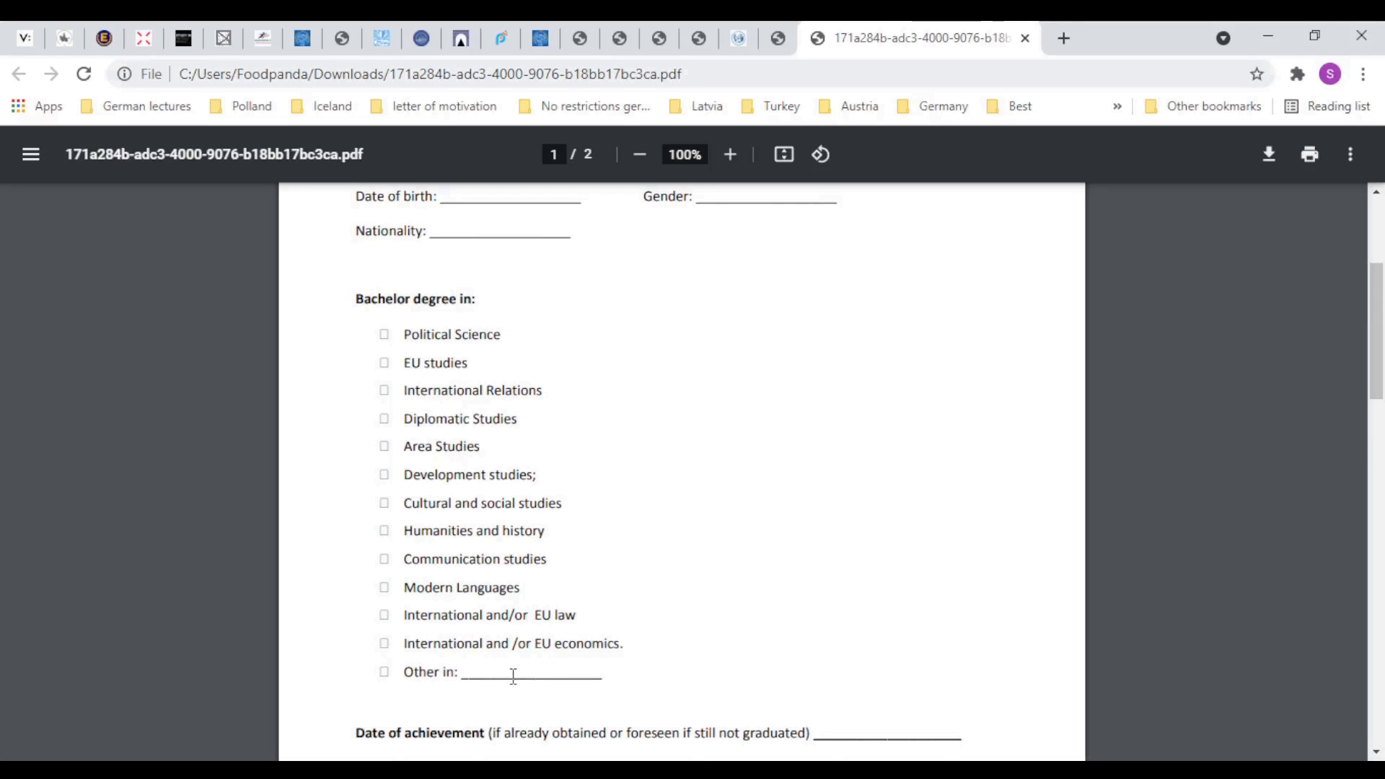
scroll(516, 628, "down", 8)
scroll(526, 581, "up", 4)
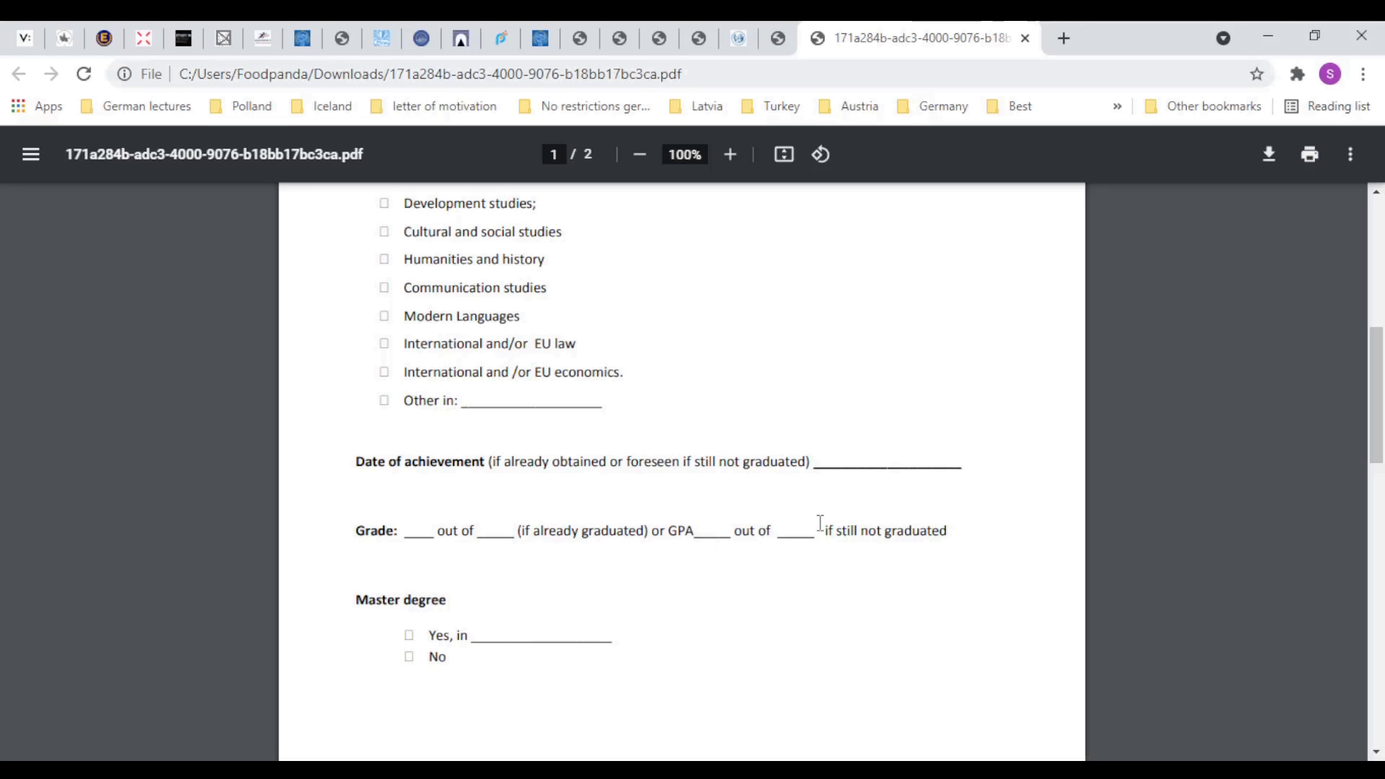
scroll(640, 582, "down", 7)
scroll(500, 560, "up", 4)
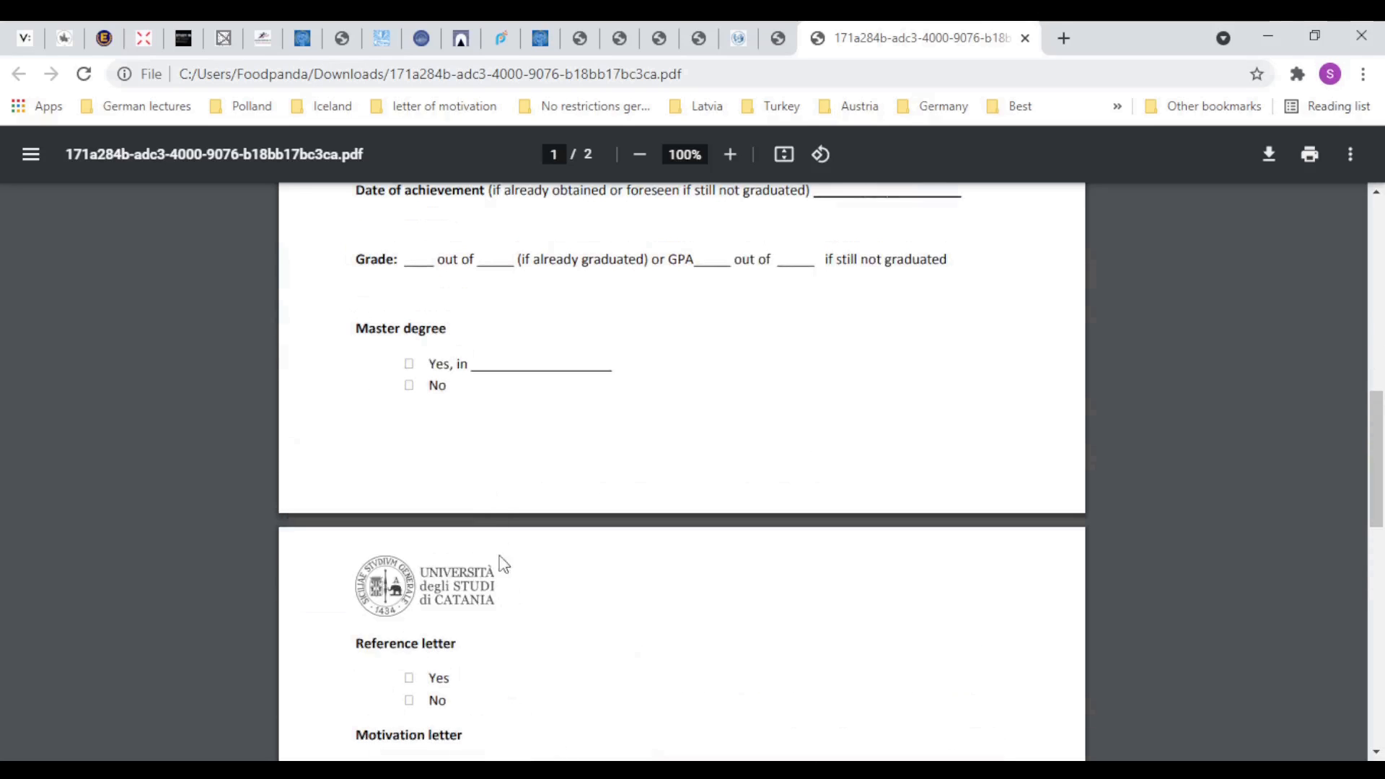
scroll(513, 368, "down", 3)
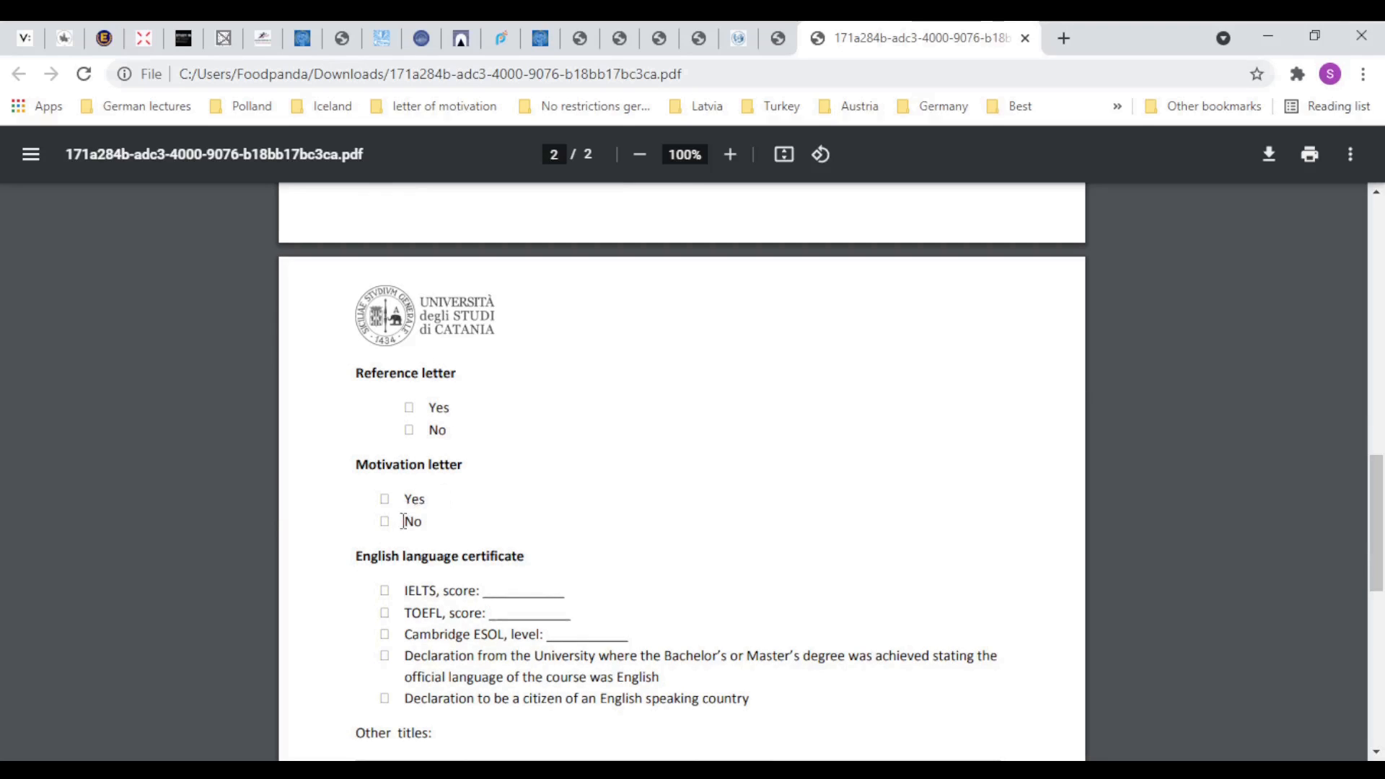
scroll(405, 502, "down", 3)
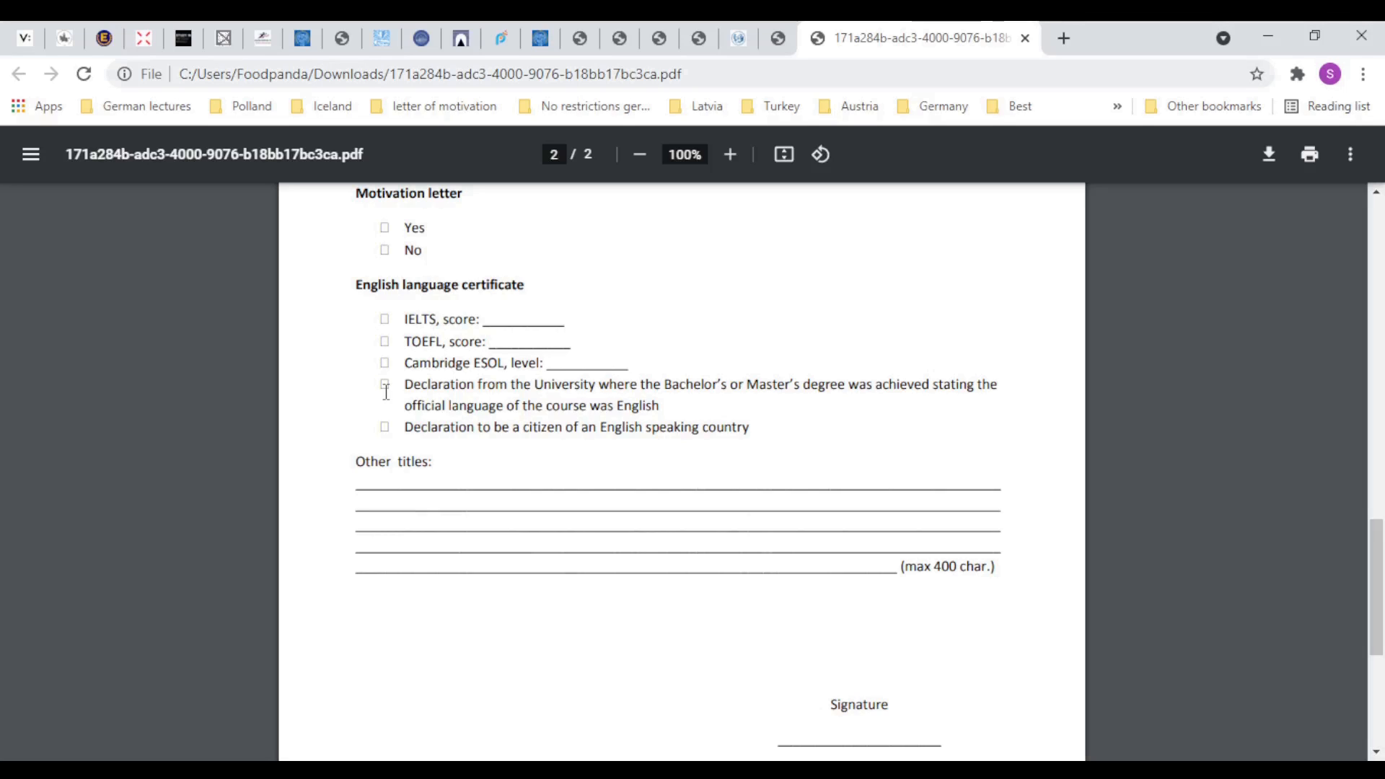
scroll(801, 498, "down", 4)
scroll(902, 404, "up", 3)
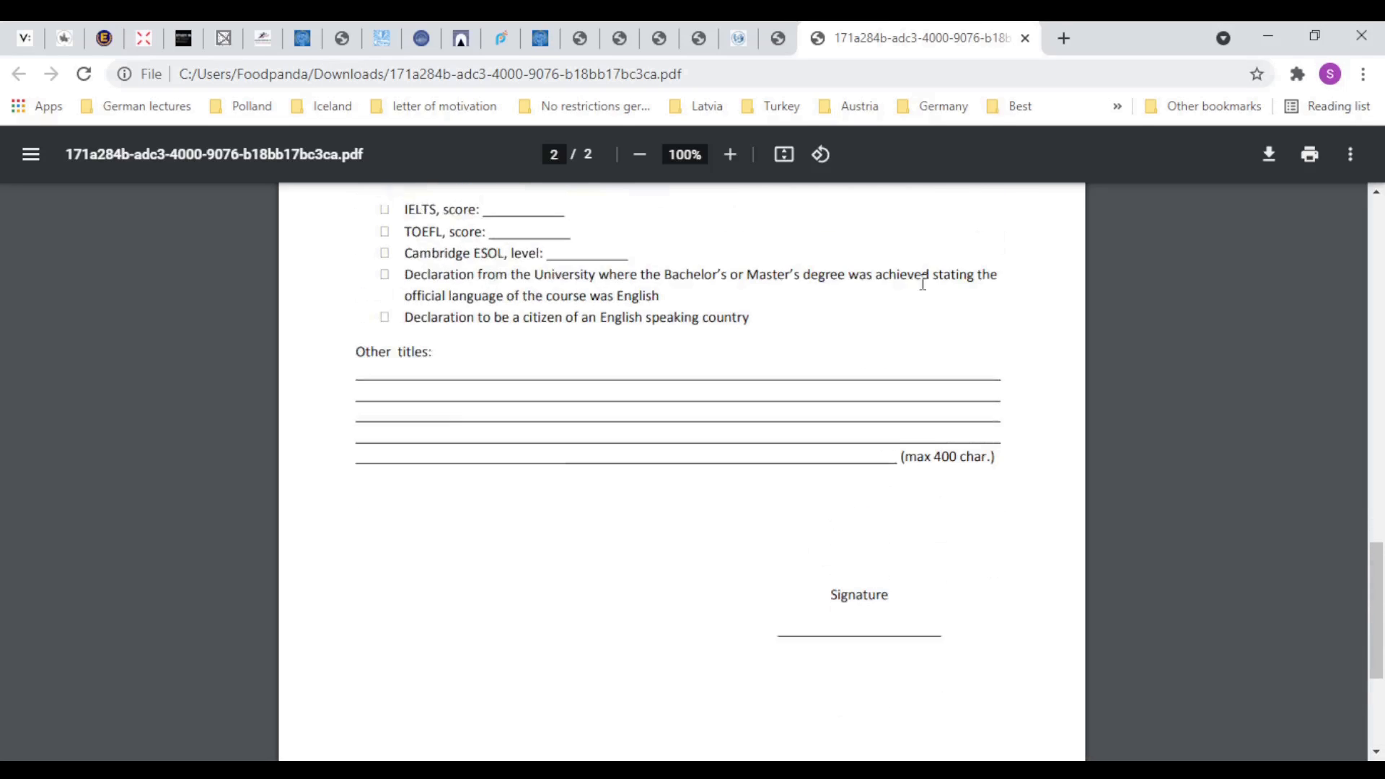
left_click(1025, 38)
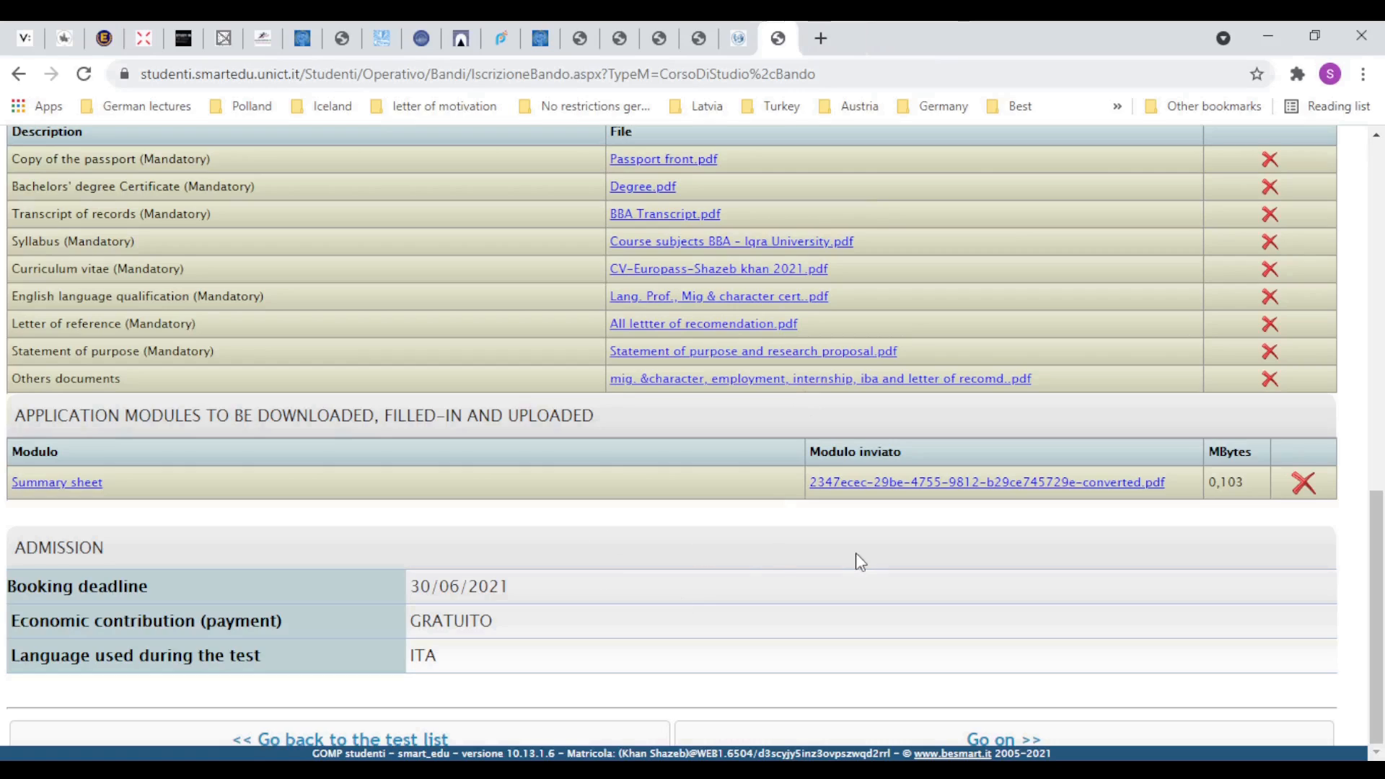
Submit the application with its attachments and uploaded summary sheet, and return to the application details
left_click(1018, 745)
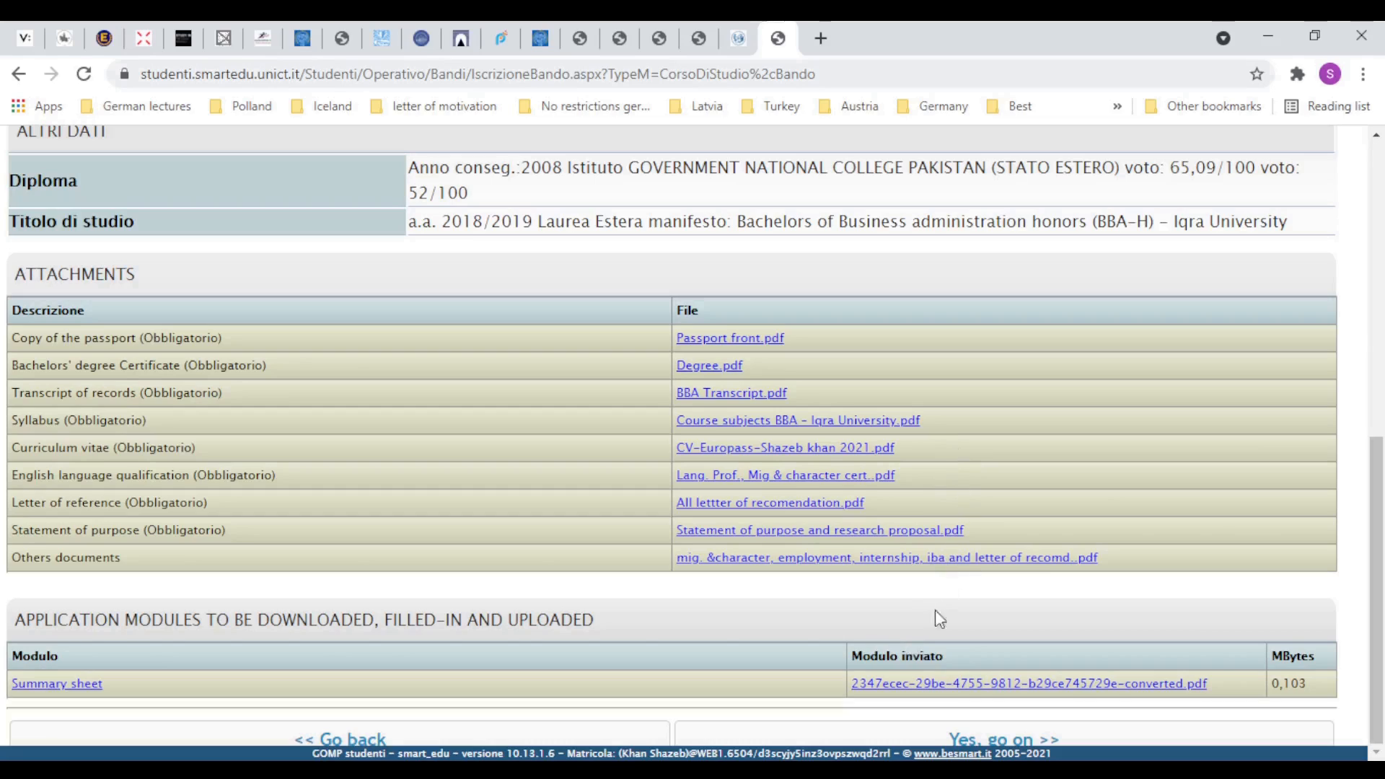
left_click(929, 743)
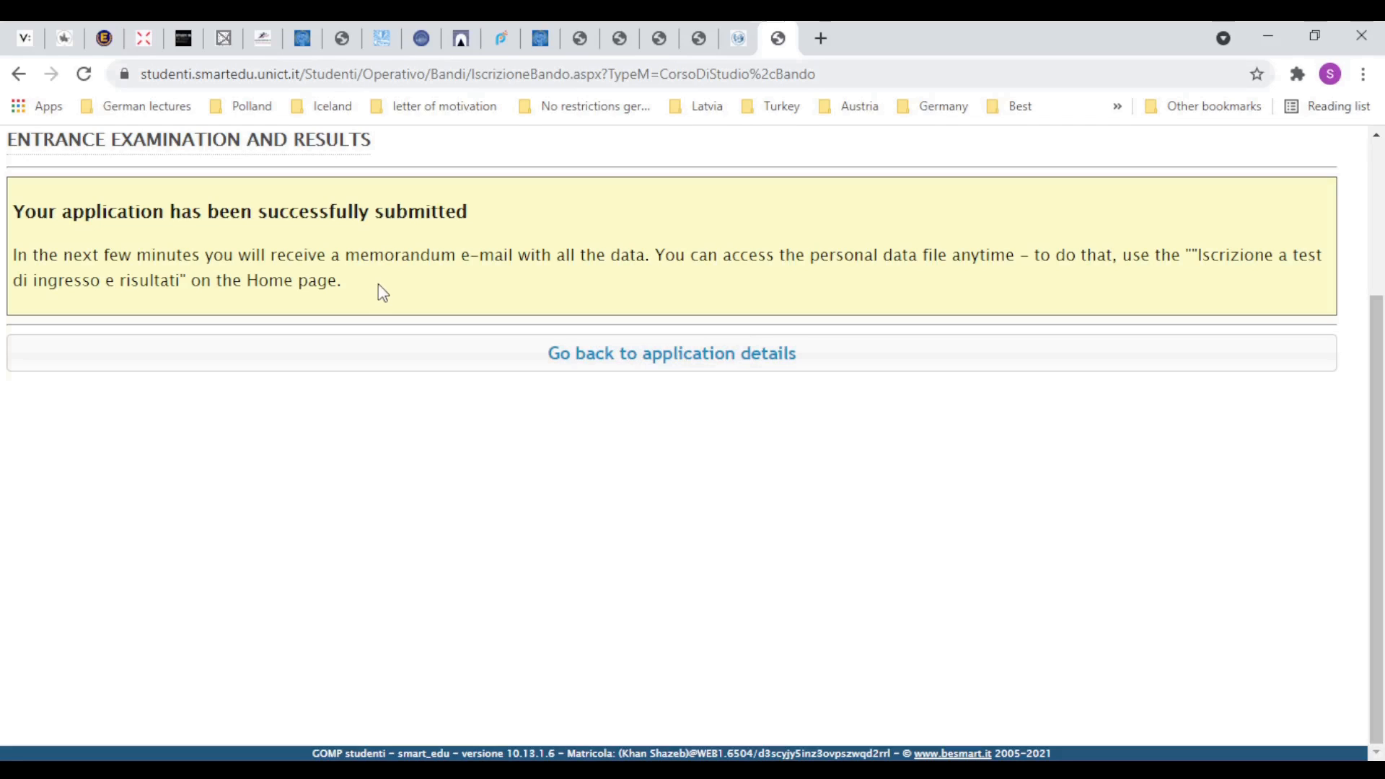
left_click(614, 355)
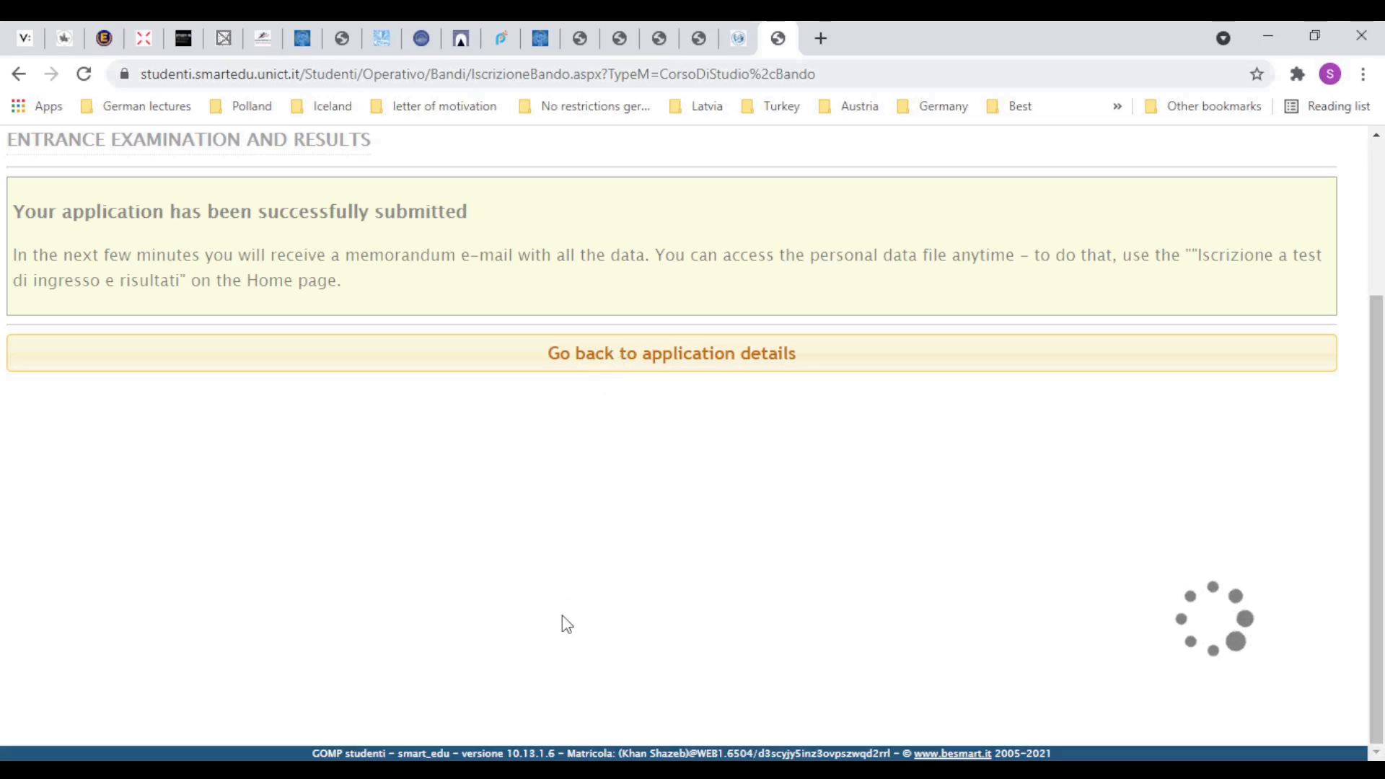
Review the submitted application's diploma, degree, attachments and uploaded summary sheet in the application details
scroll(564, 614, "down", 6)
scroll(564, 615, "down", 1)
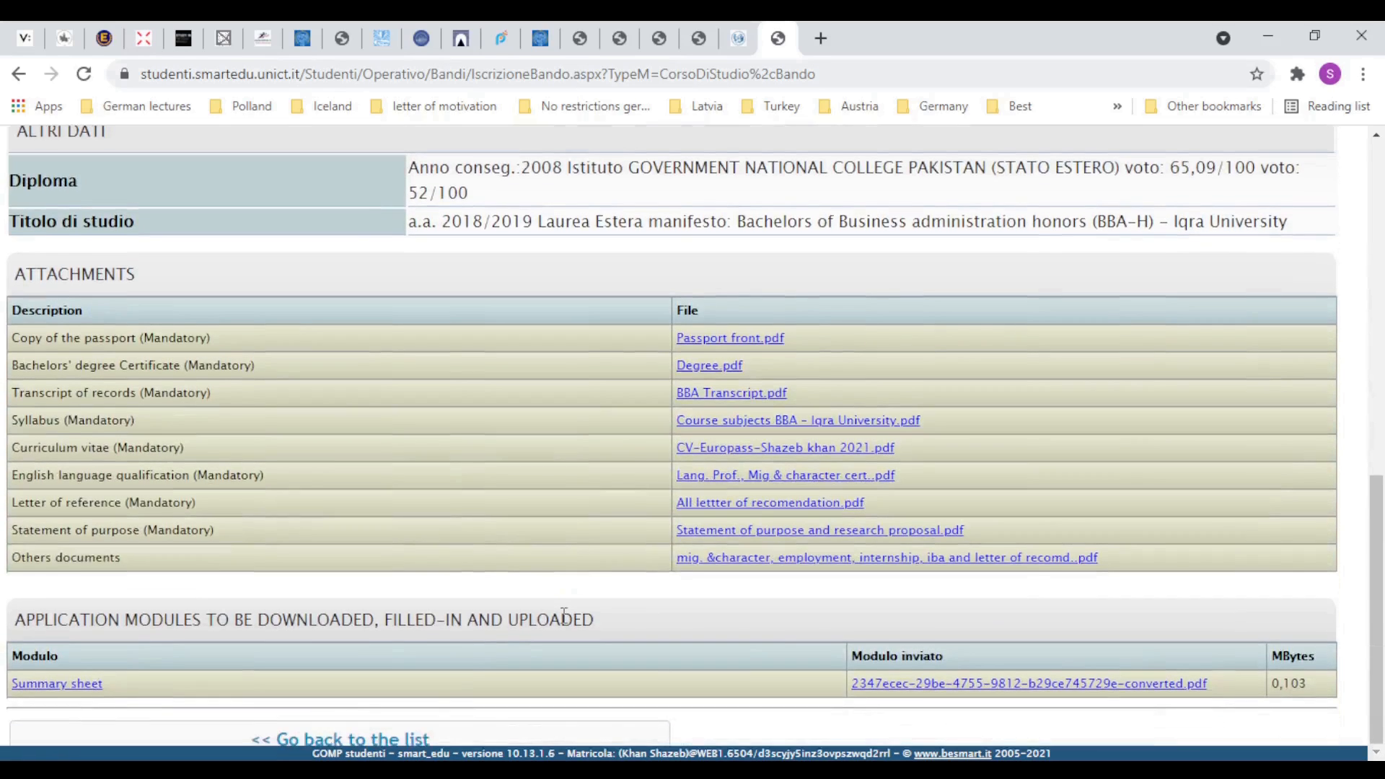
scroll(570, 629, "up", 5)
scroll(468, 690, "down", 5)
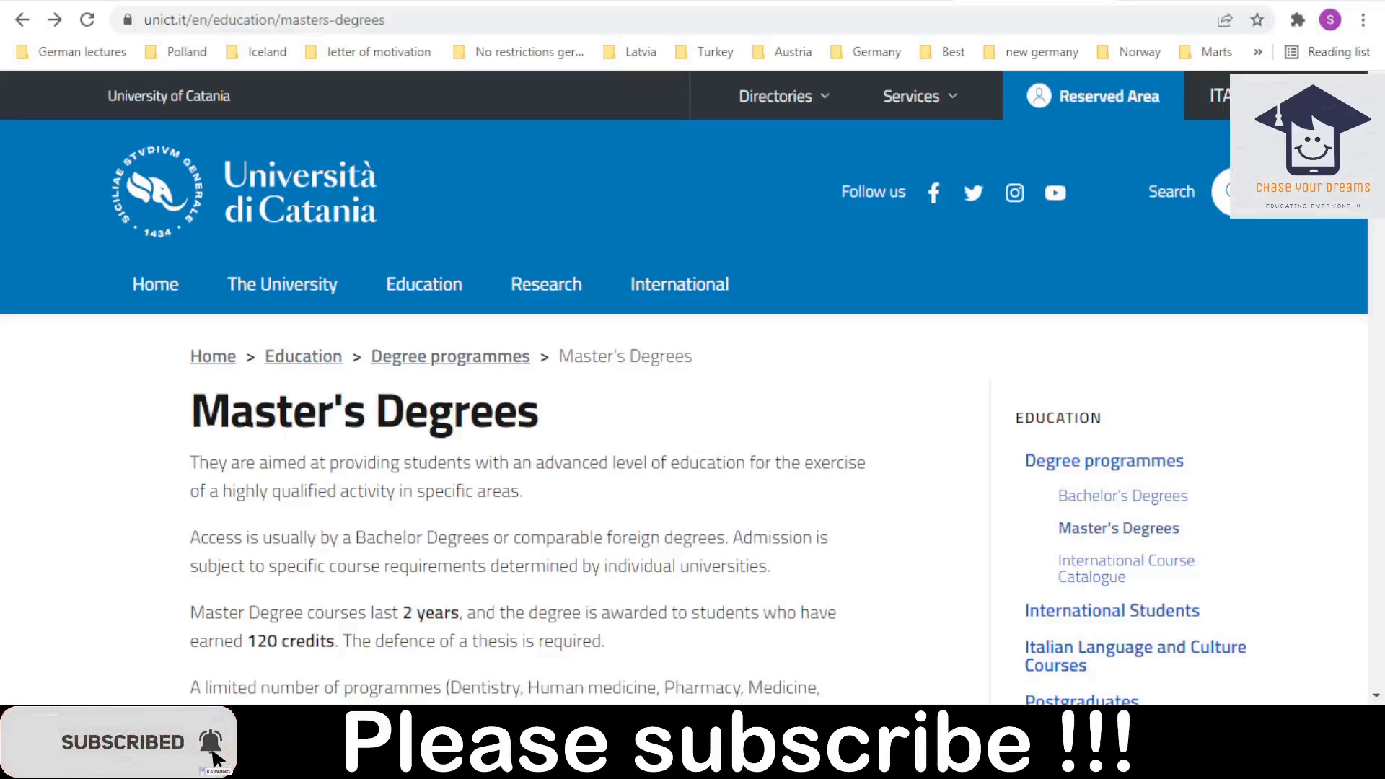
Read the University of Catania Master's Degrees page, covering the English-taught courses, the call for non-EU students and the pre-evaluation requirements
scroll(86, 534, "down", 4)
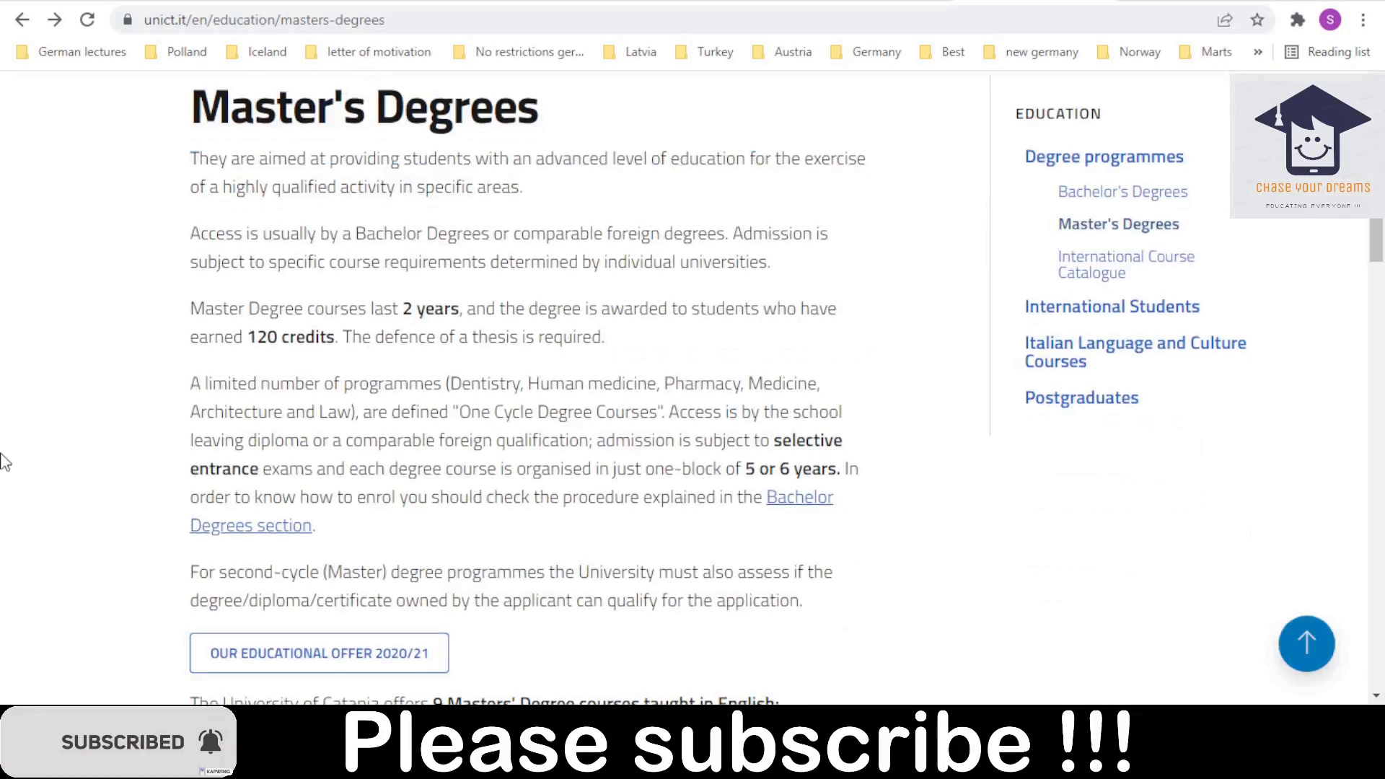
scroll(127, 433, "down", 4)
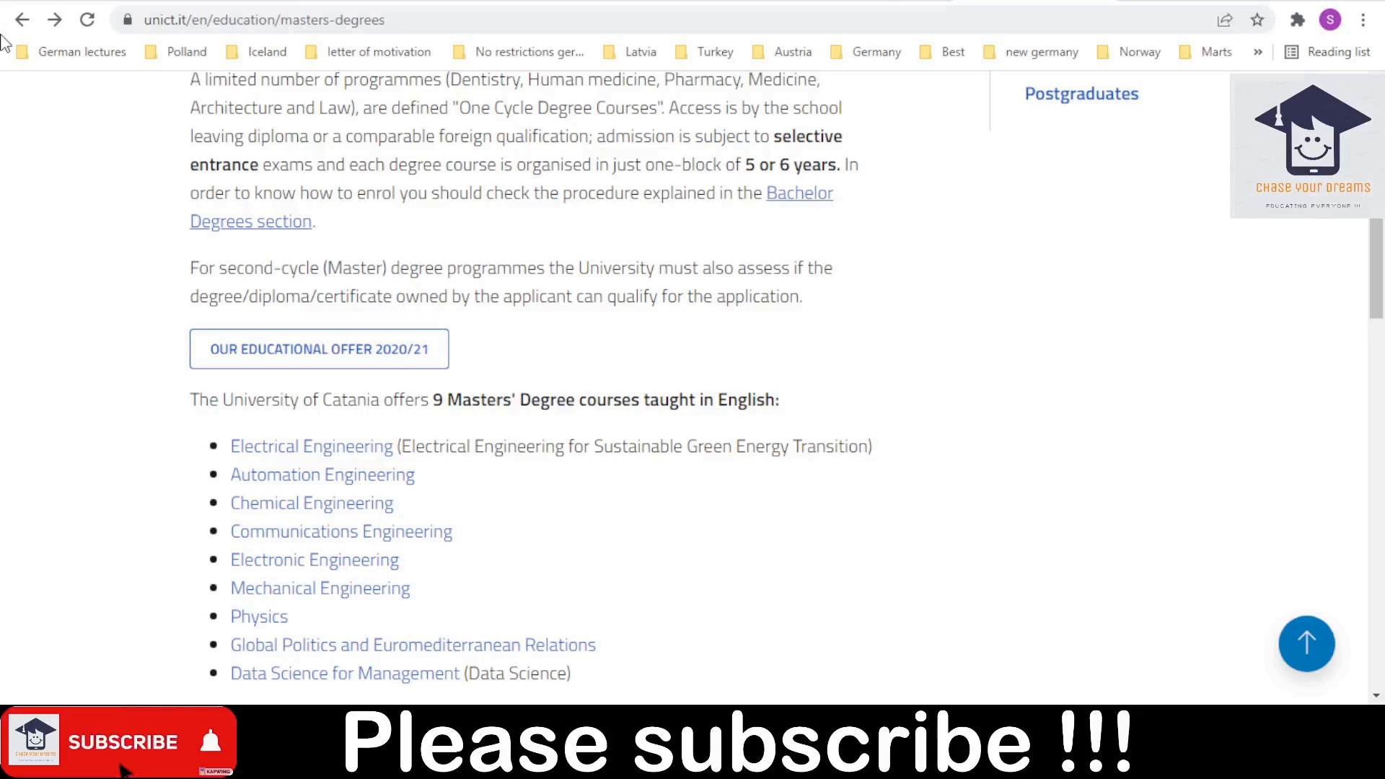
scroll(1115, 272, "up", 6)
scroll(1079, 288, "down", 3)
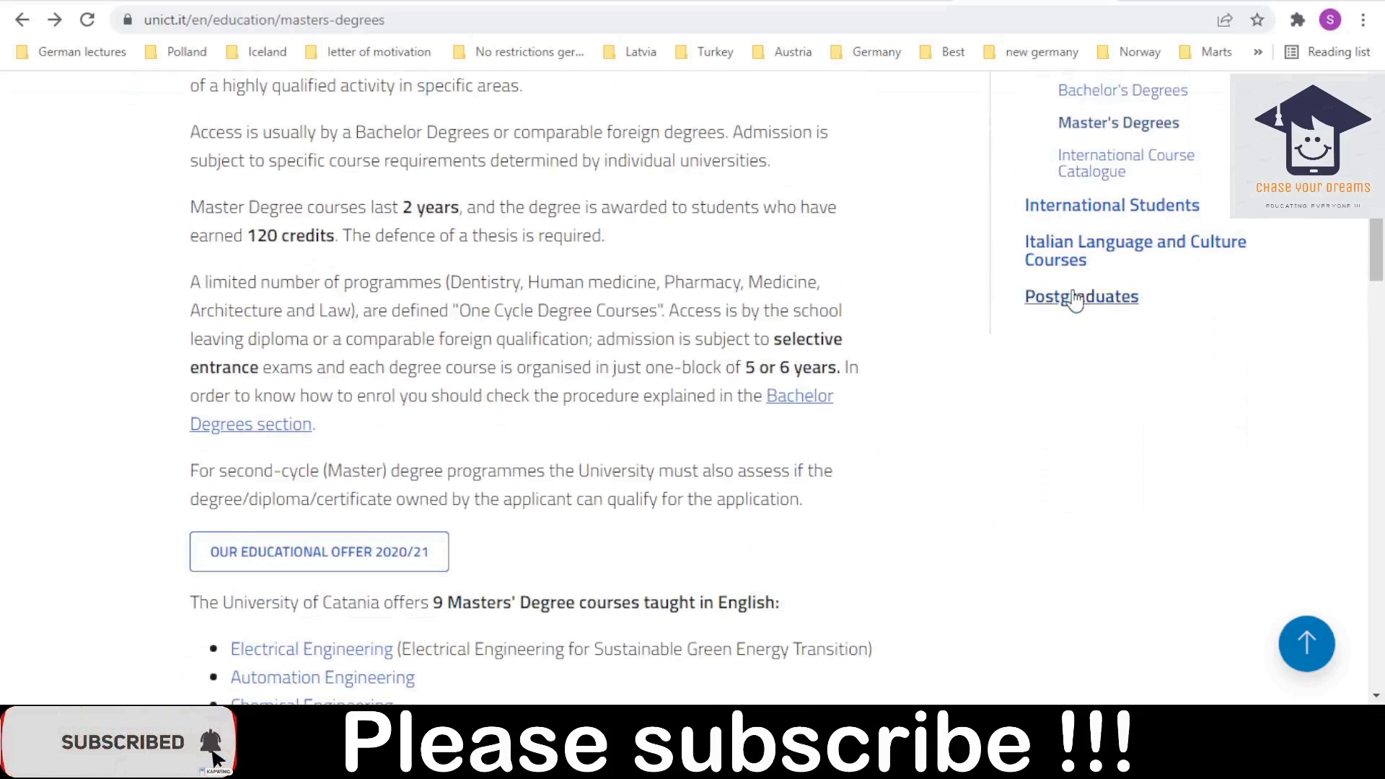
scroll(1061, 312, "down", 7)
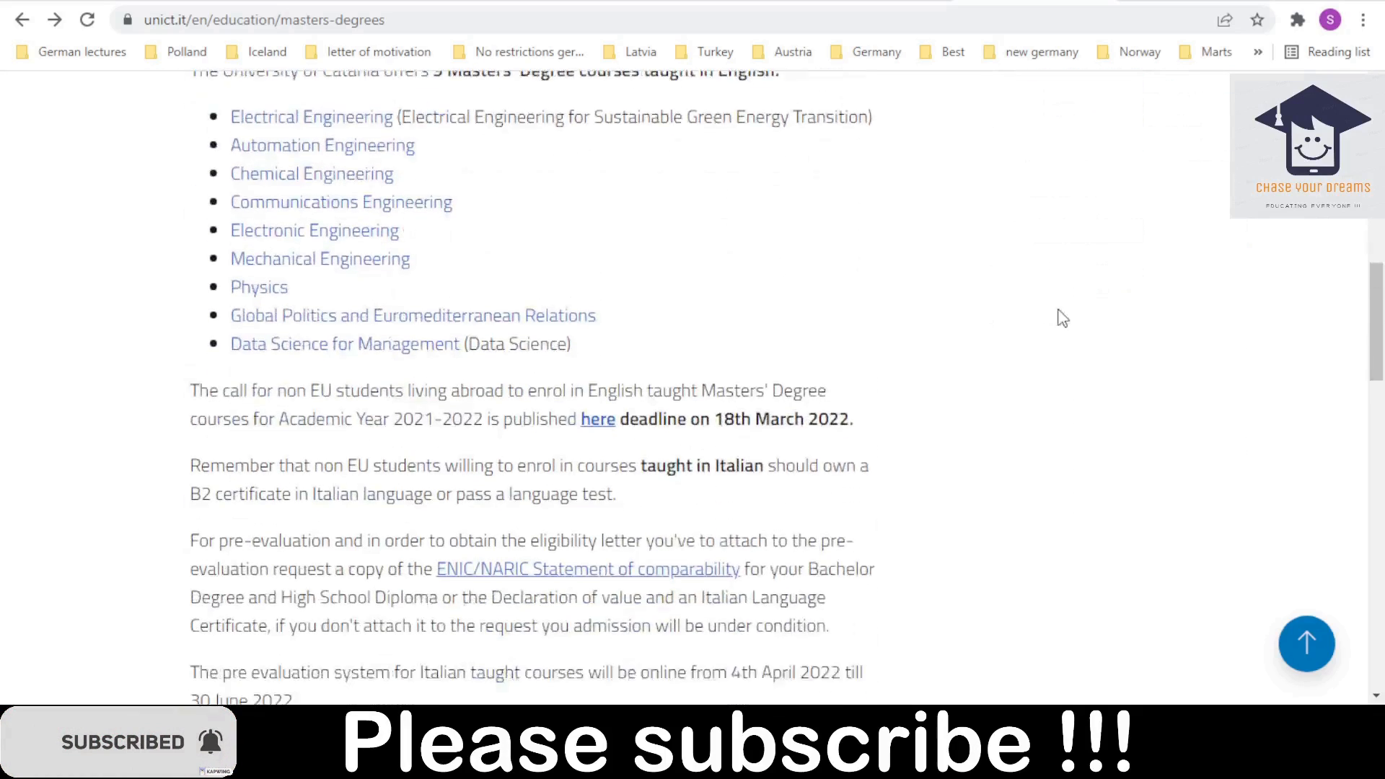
scroll(1075, 331, "down", 1)
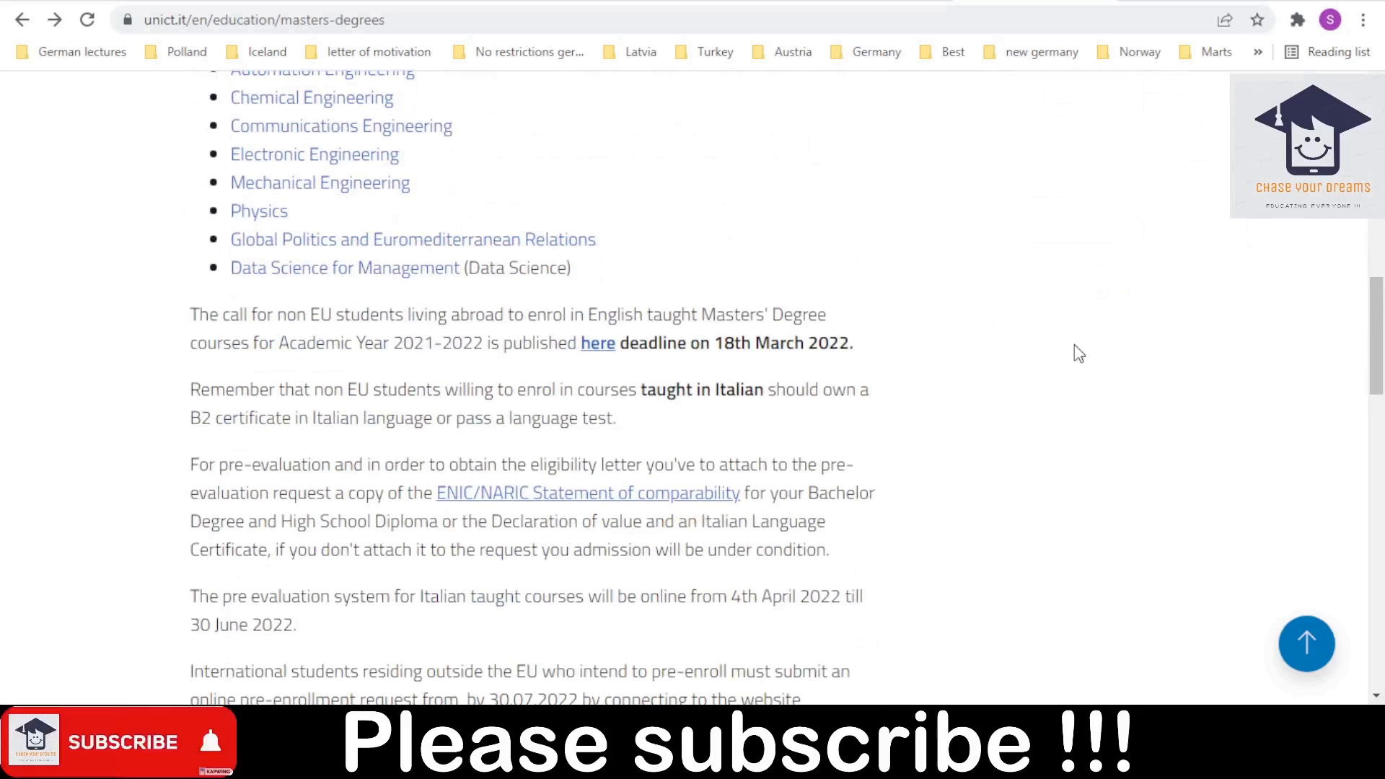